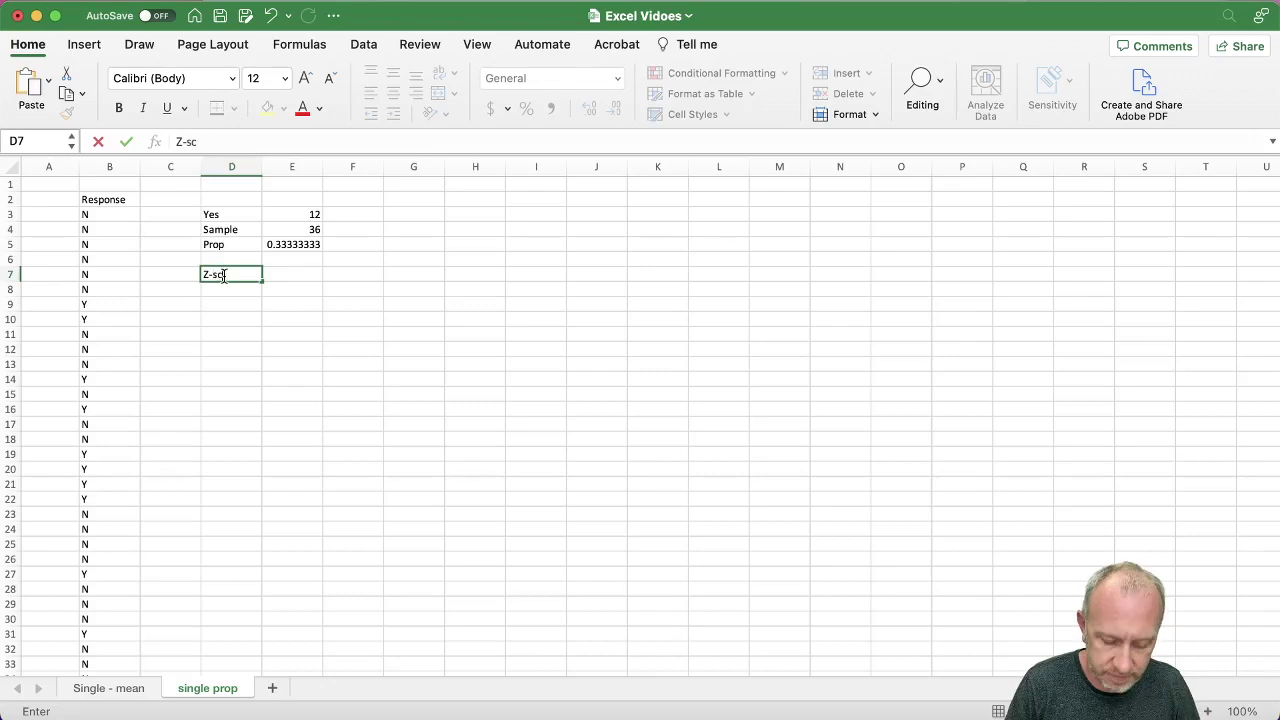
Step: Label D7 'Z-score' and enter =(E5-0.4)/(SQRT(0.4*(1-0.4))/36) in E7, returning -4.8989795
key(Tab)
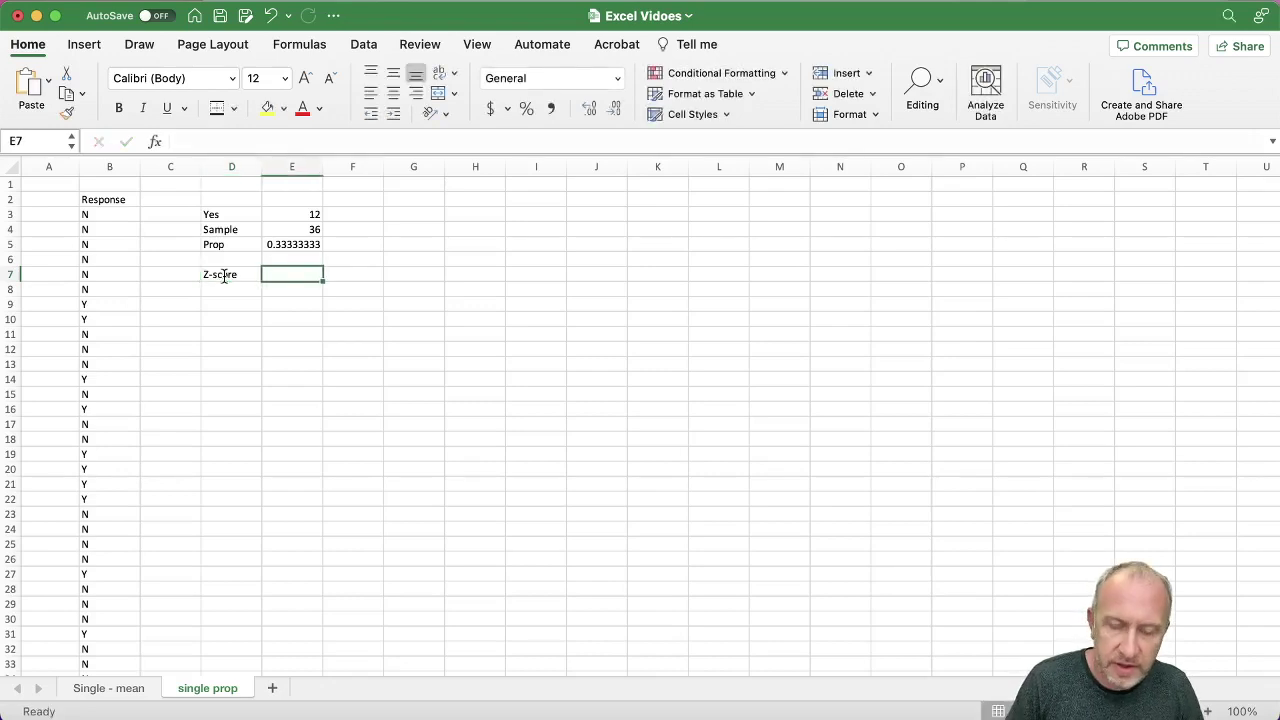
text(=()
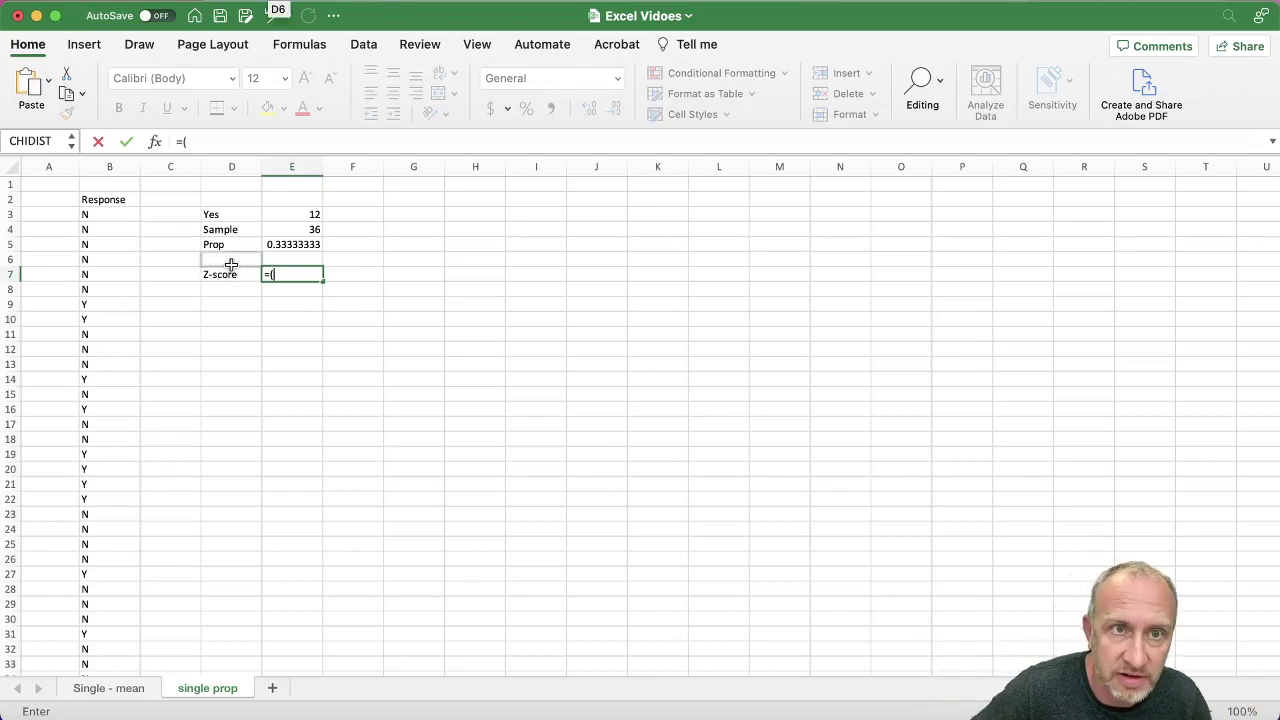
click(270, 246)
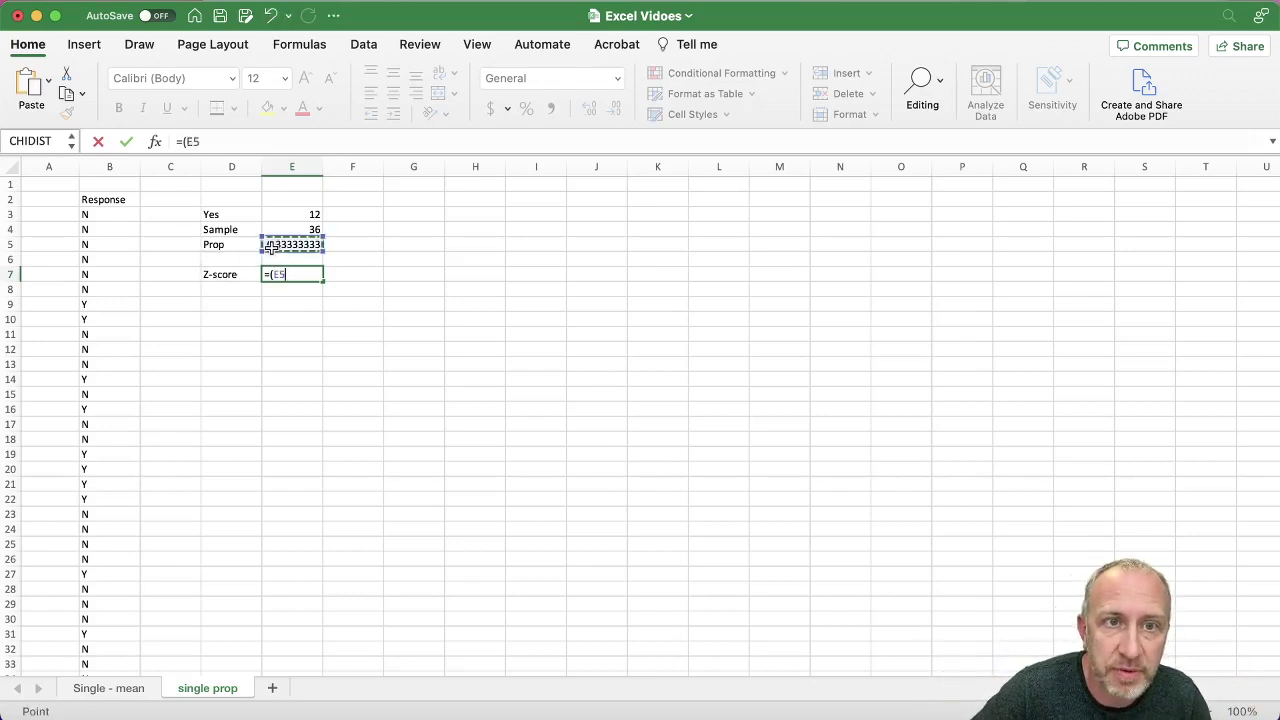
text(-)
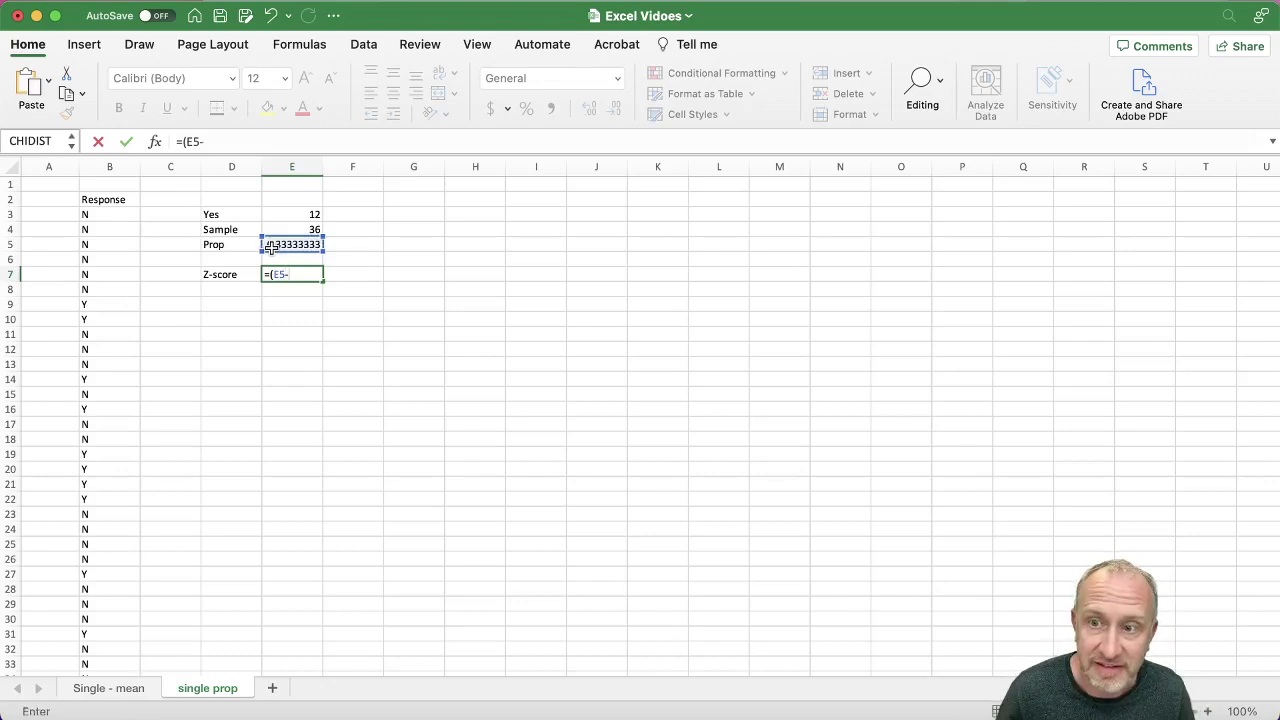
text(0.)
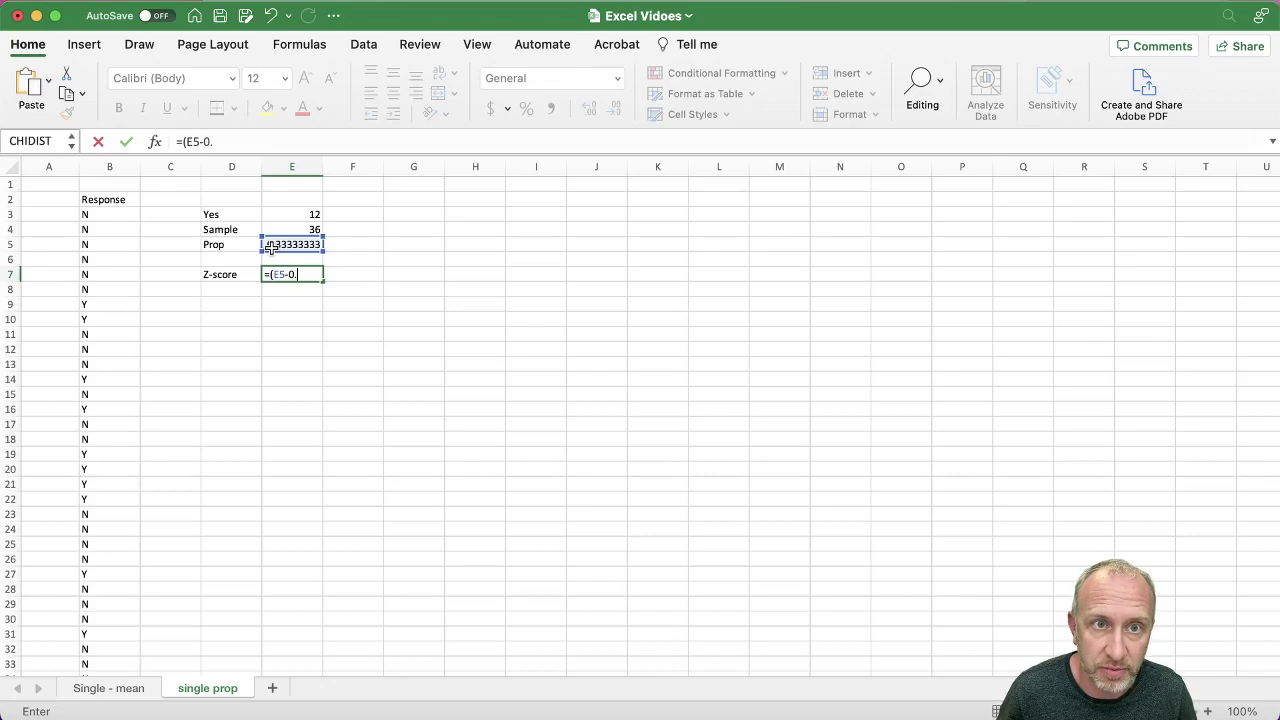
text(4)/()
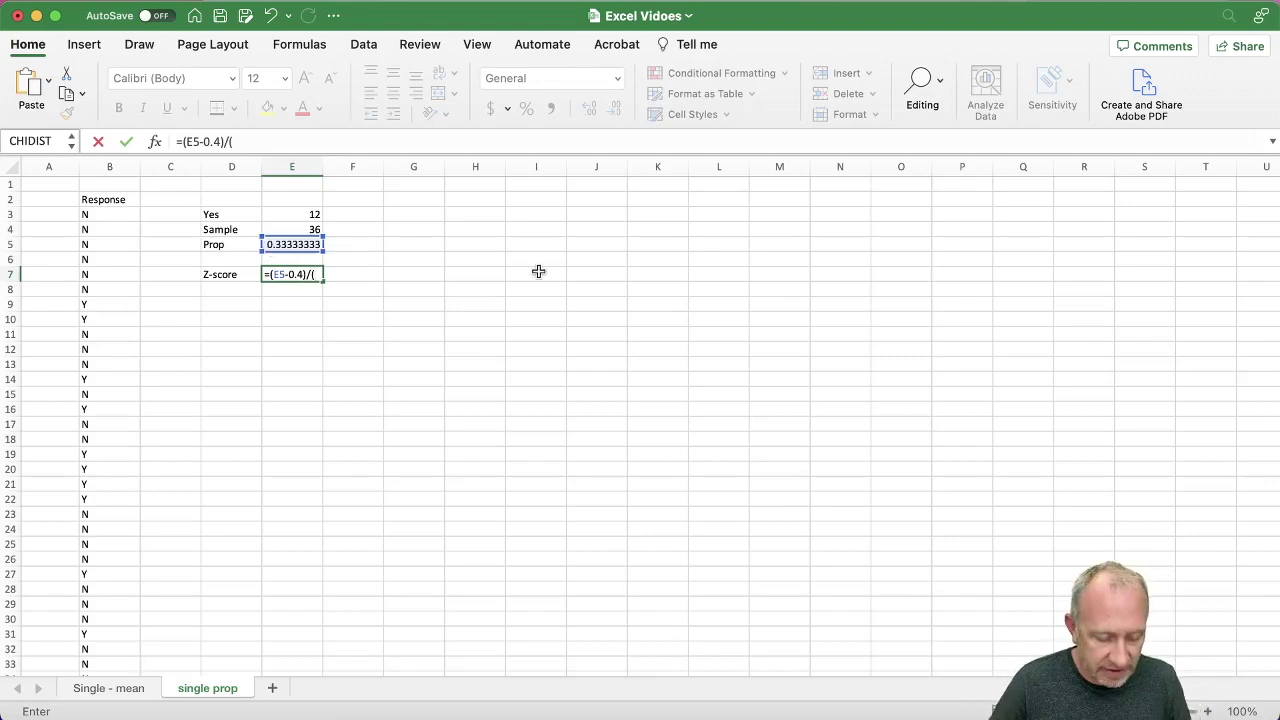
text(sqrt)
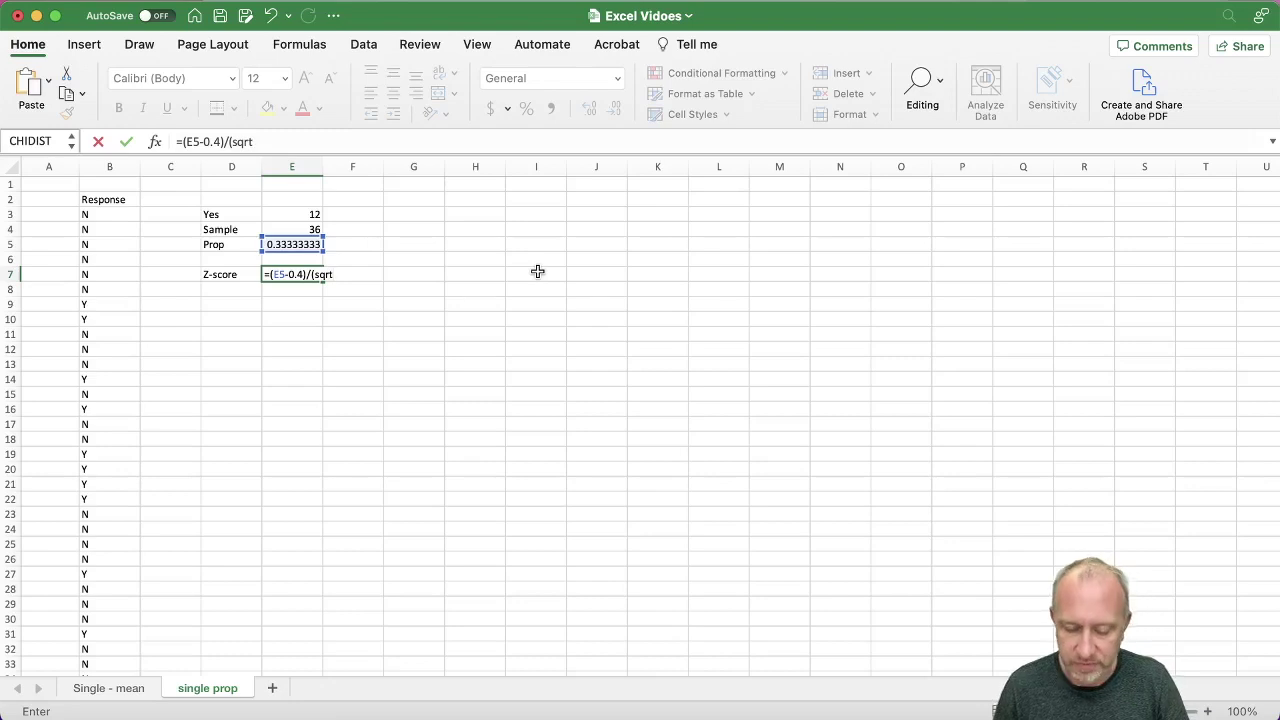
text(()
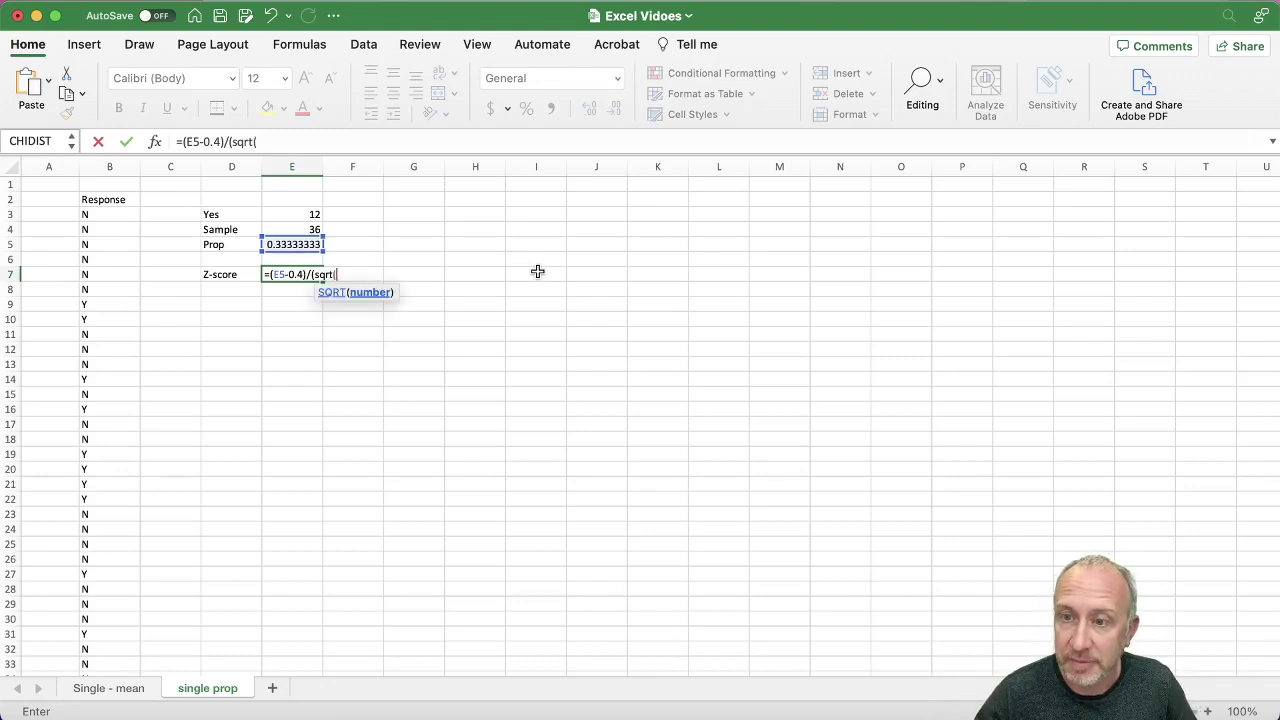
text(0)
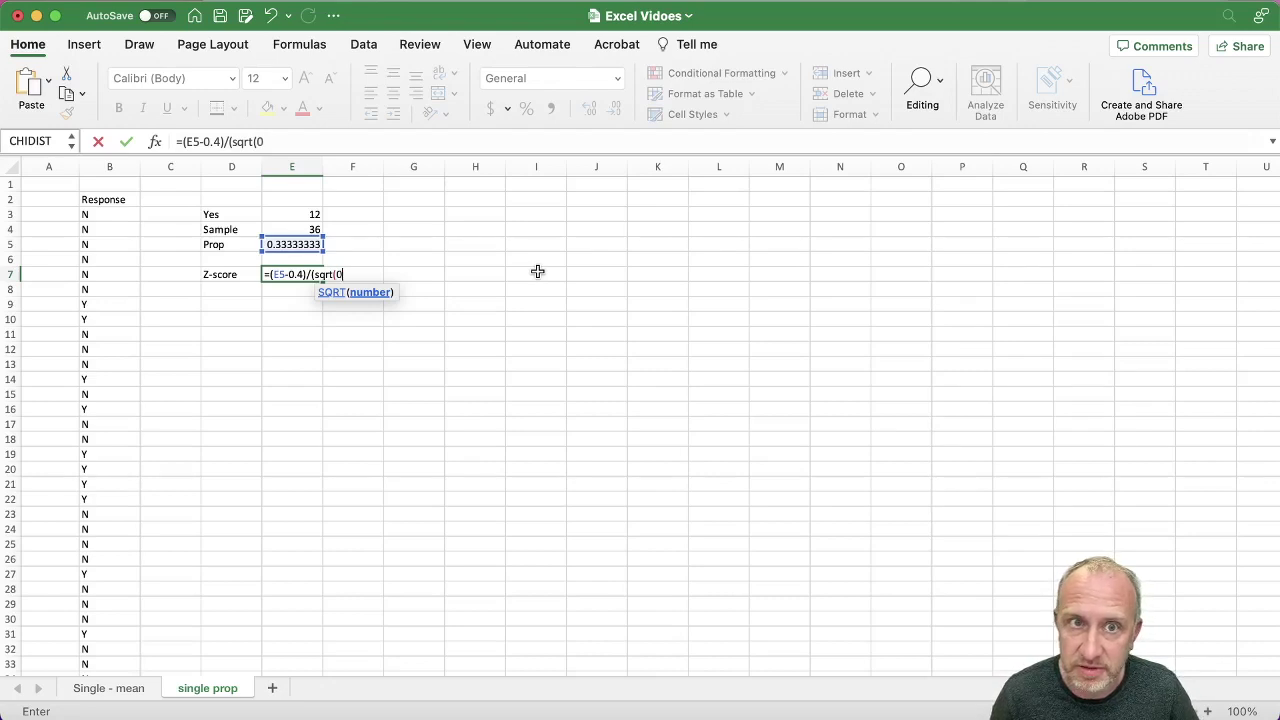
text(.4)
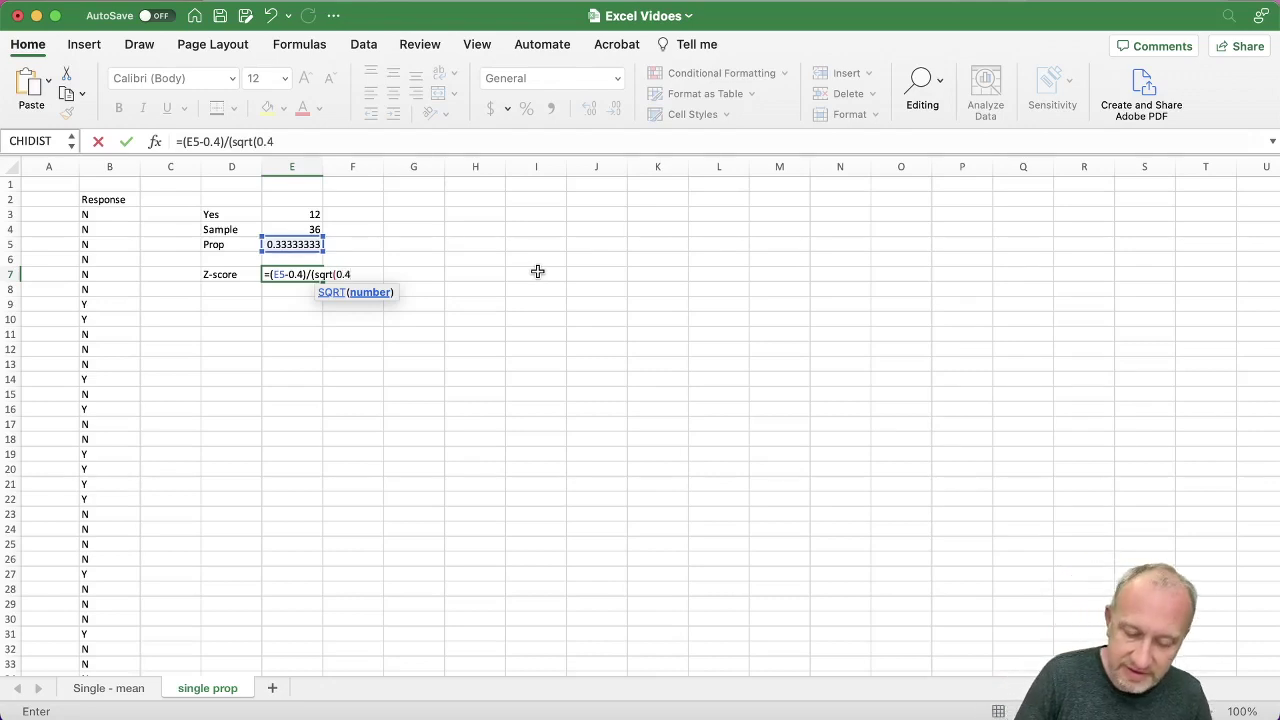
text(*()
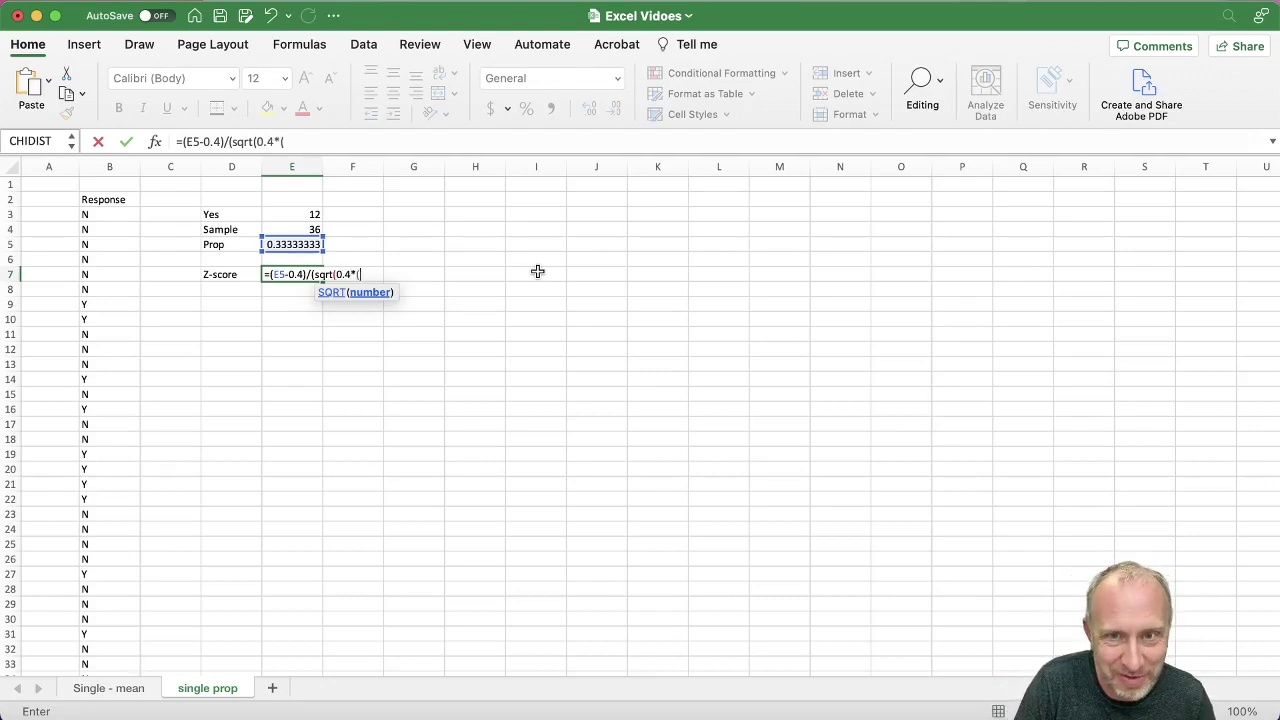
text(1)
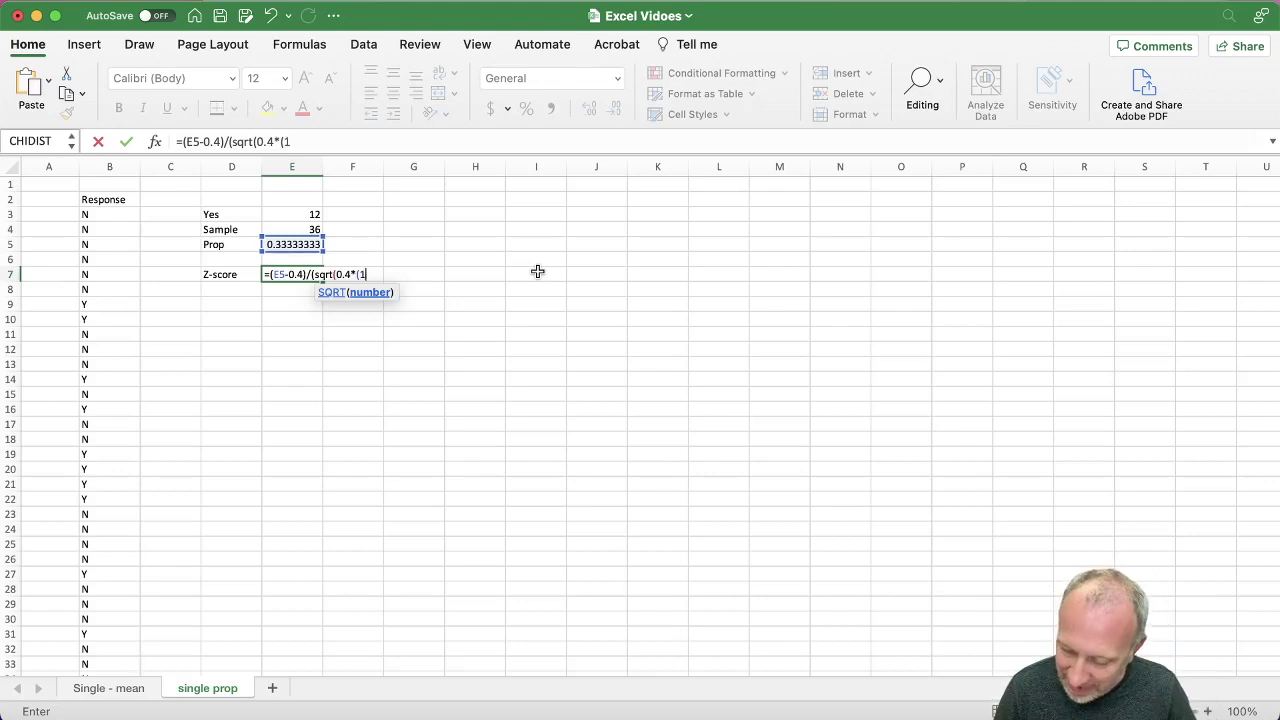
text(-0)
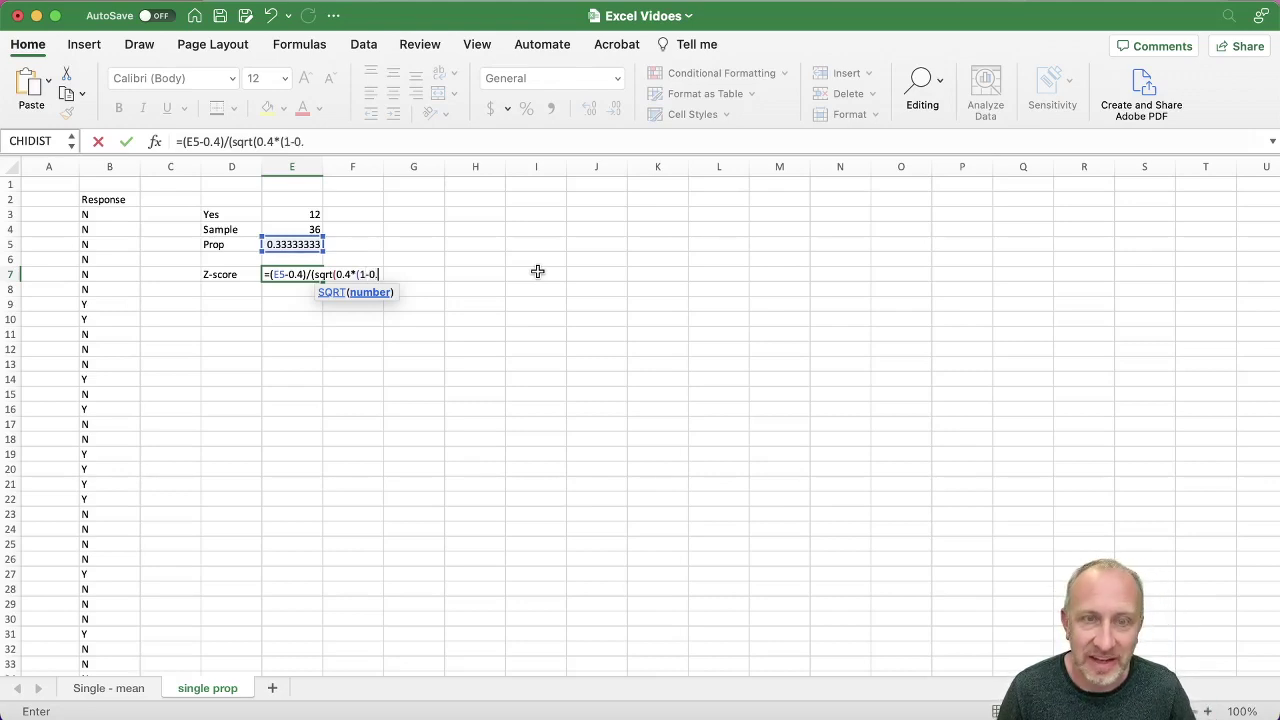
text(.4)
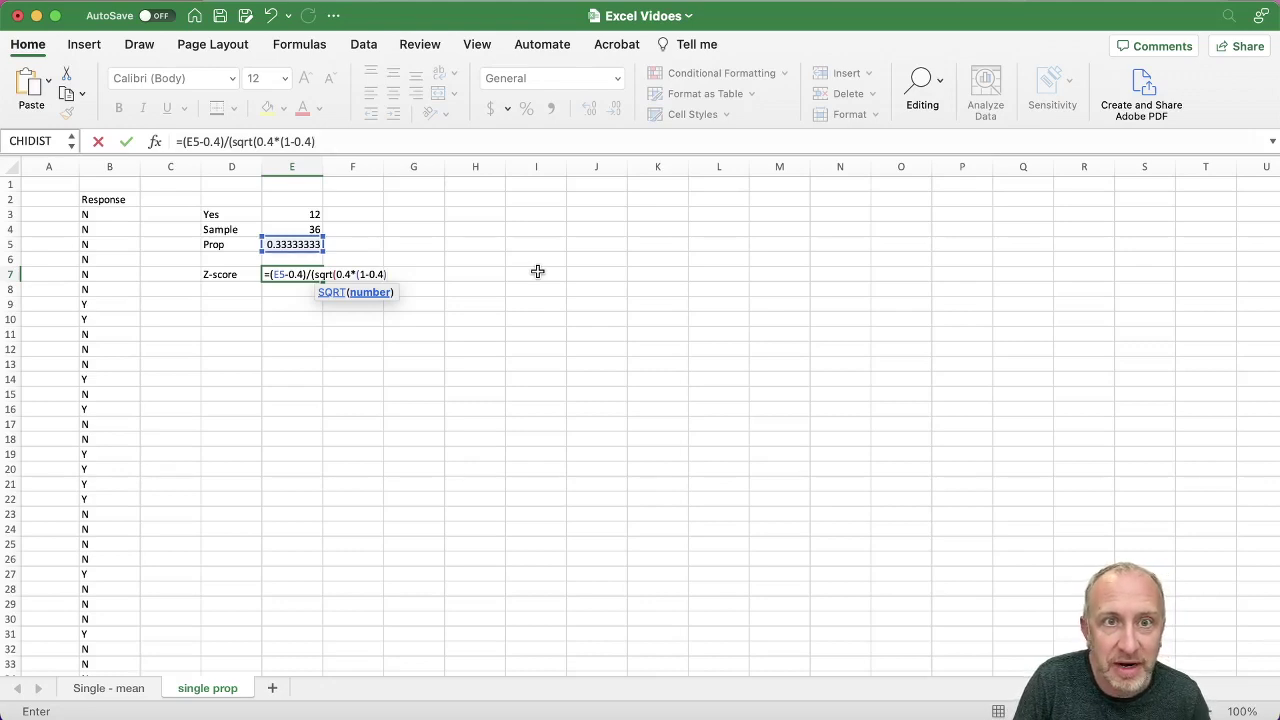
text())
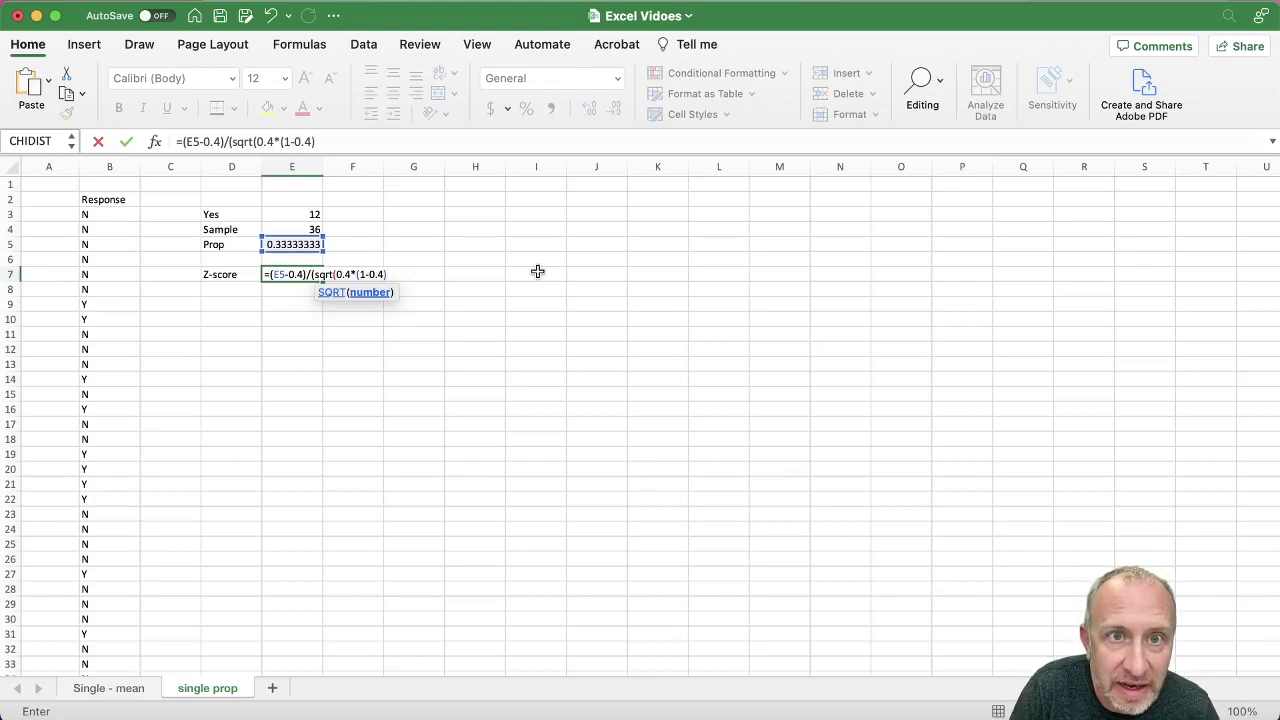
text()/36)
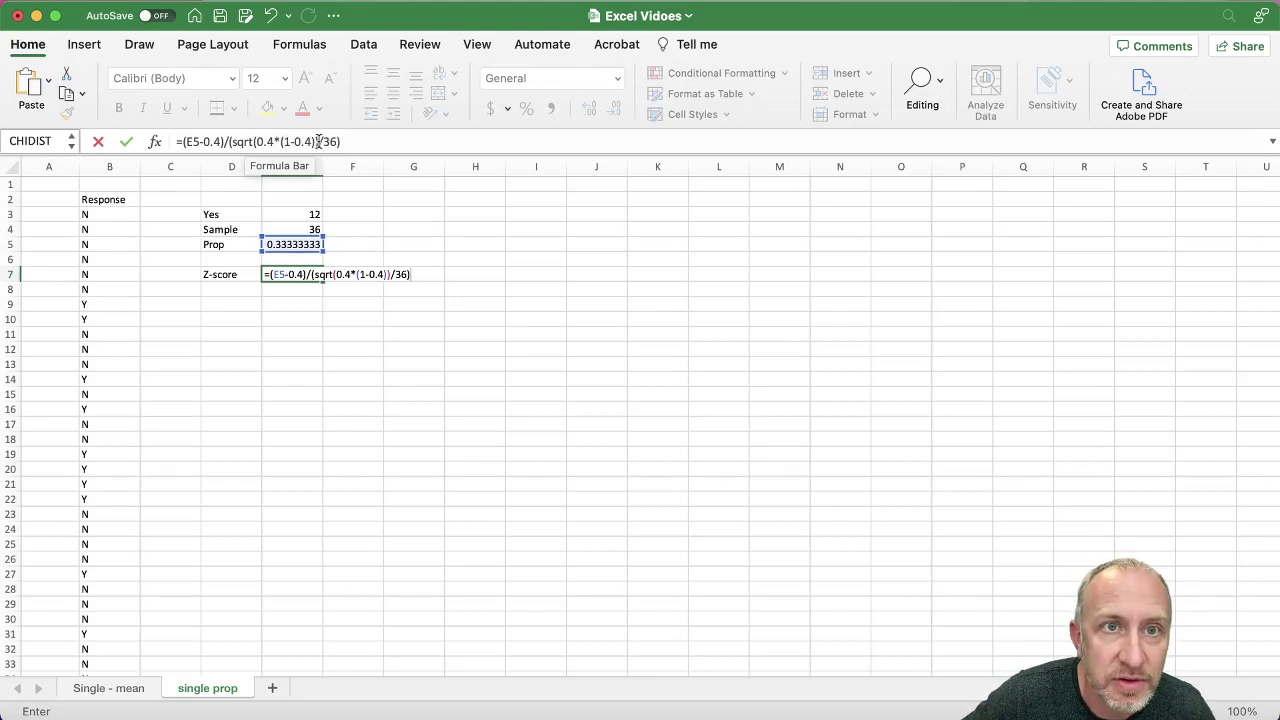
key(Return)
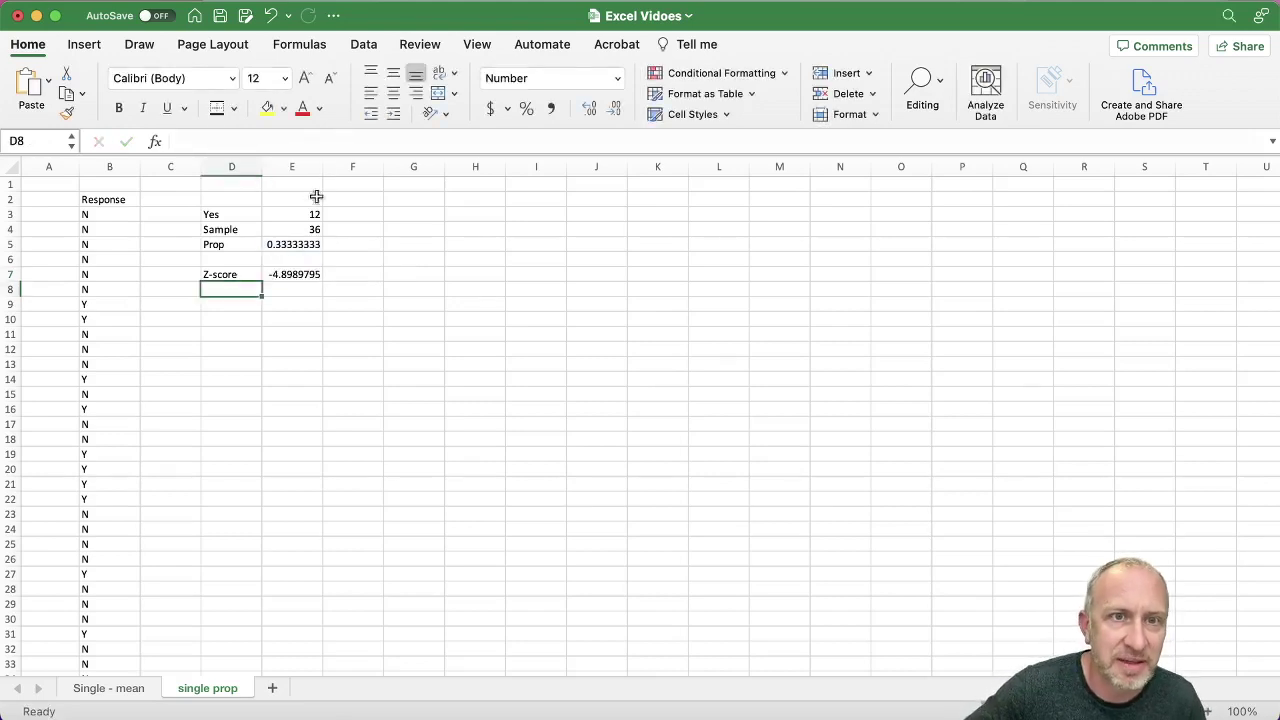
Step: Move the closing bracket after /36 in E7's formula so it returns -0.8164966
click(304, 272)
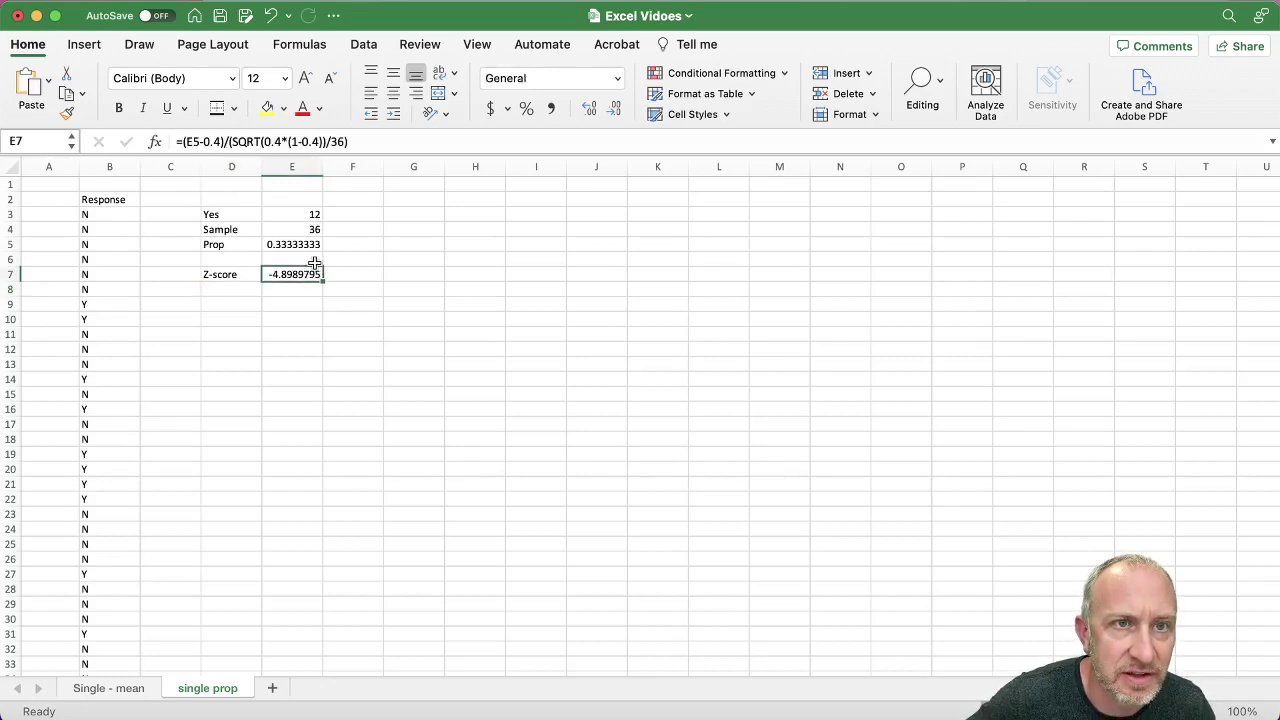
click(326, 141)
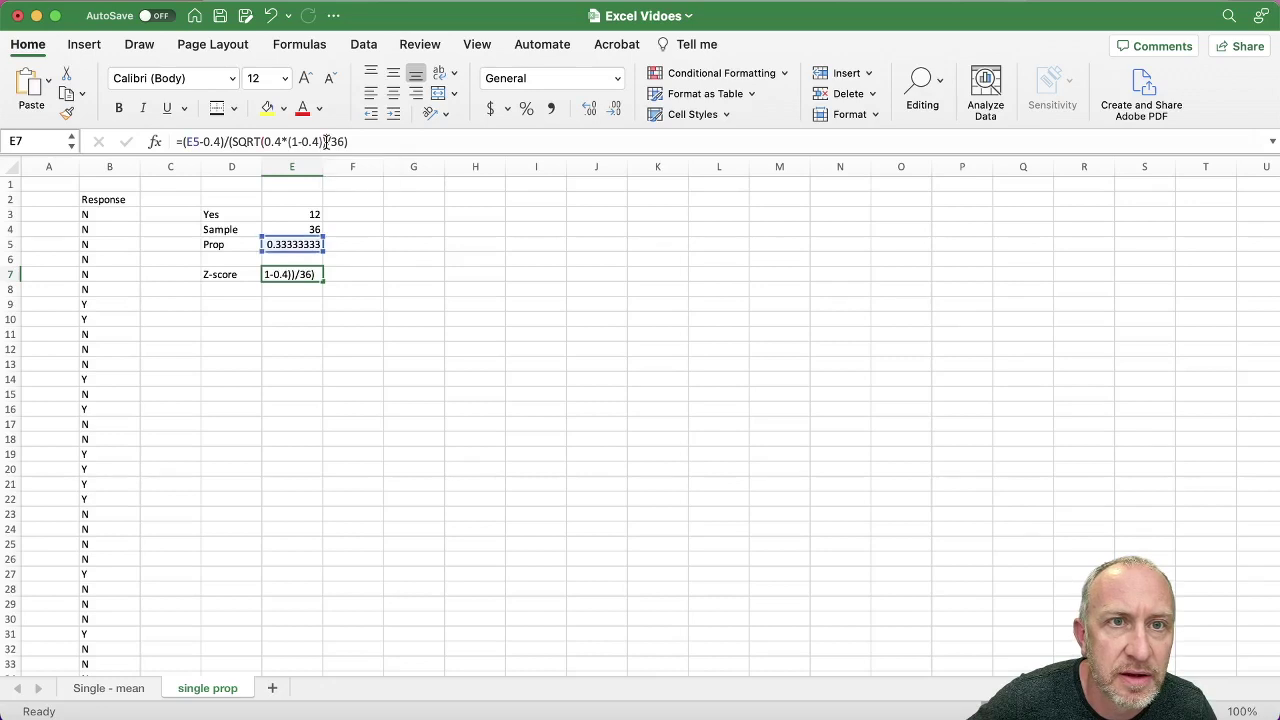
key(BackSpace)
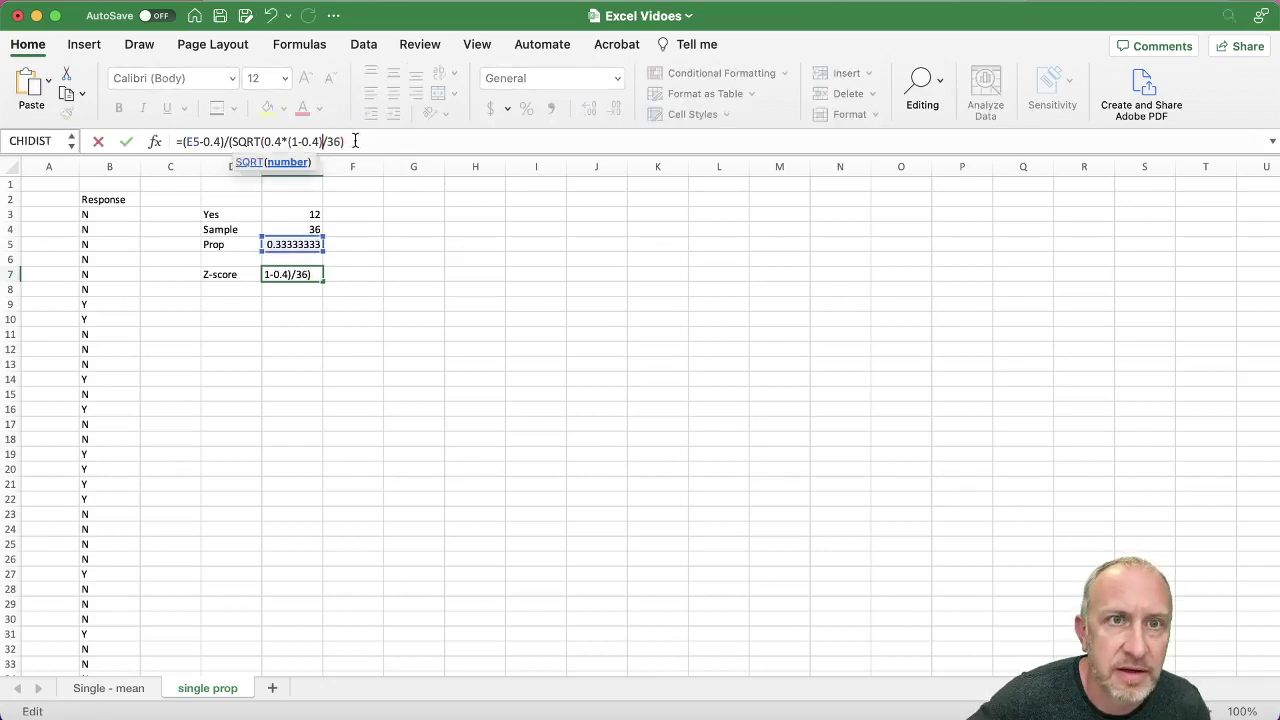
click(355, 141)
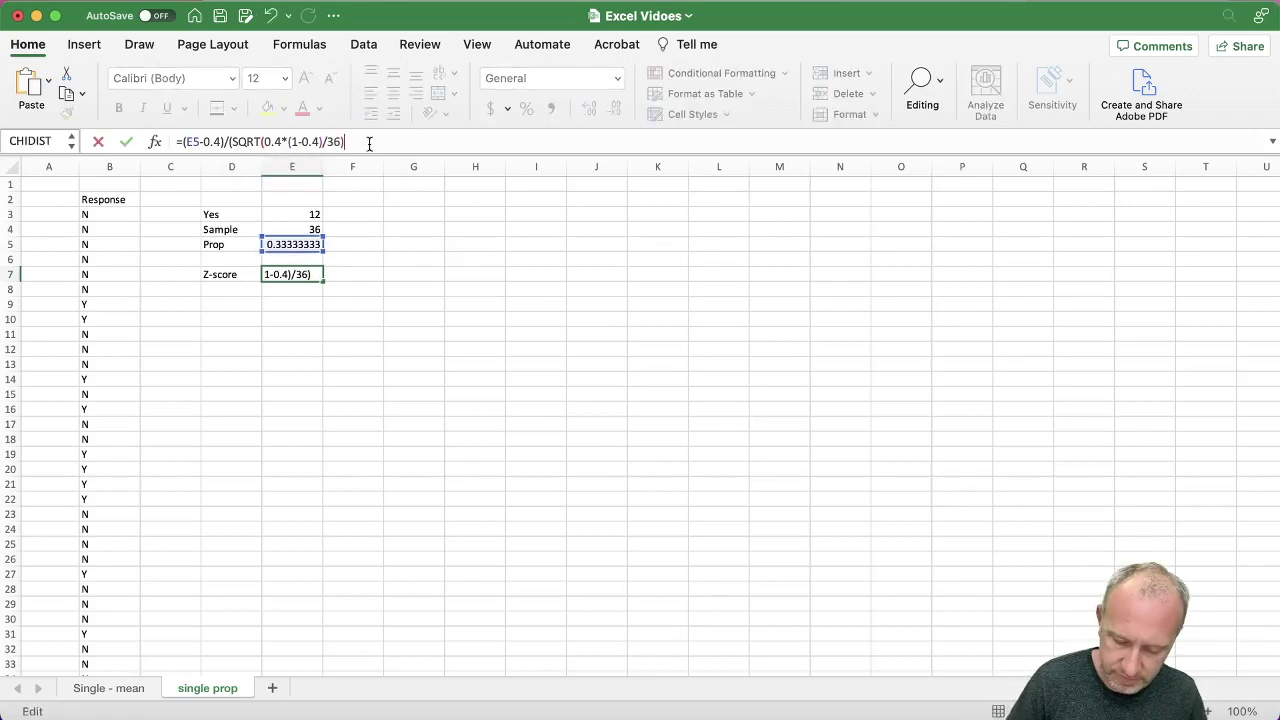
text())
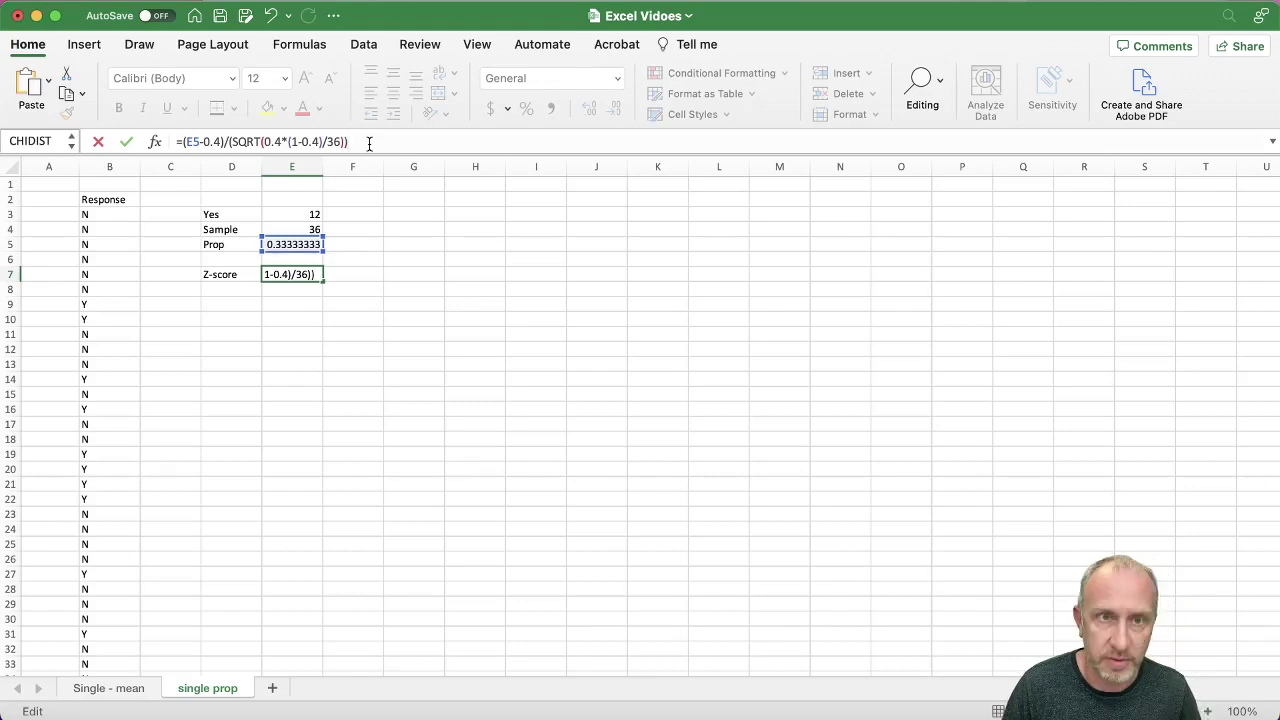
key(Return)
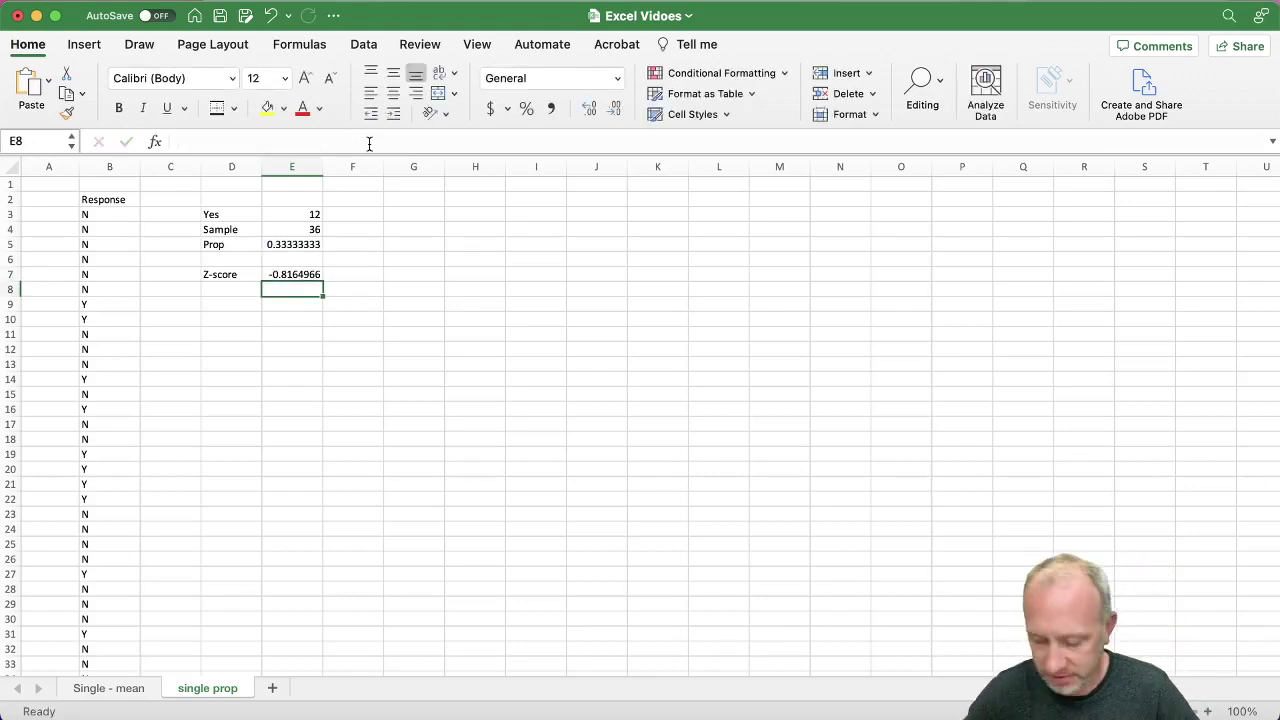
key(Up)
Step: Preview the value of the 0.4*(1-0.4)/36 part, then switch to the handwritten notes
click(369, 143)
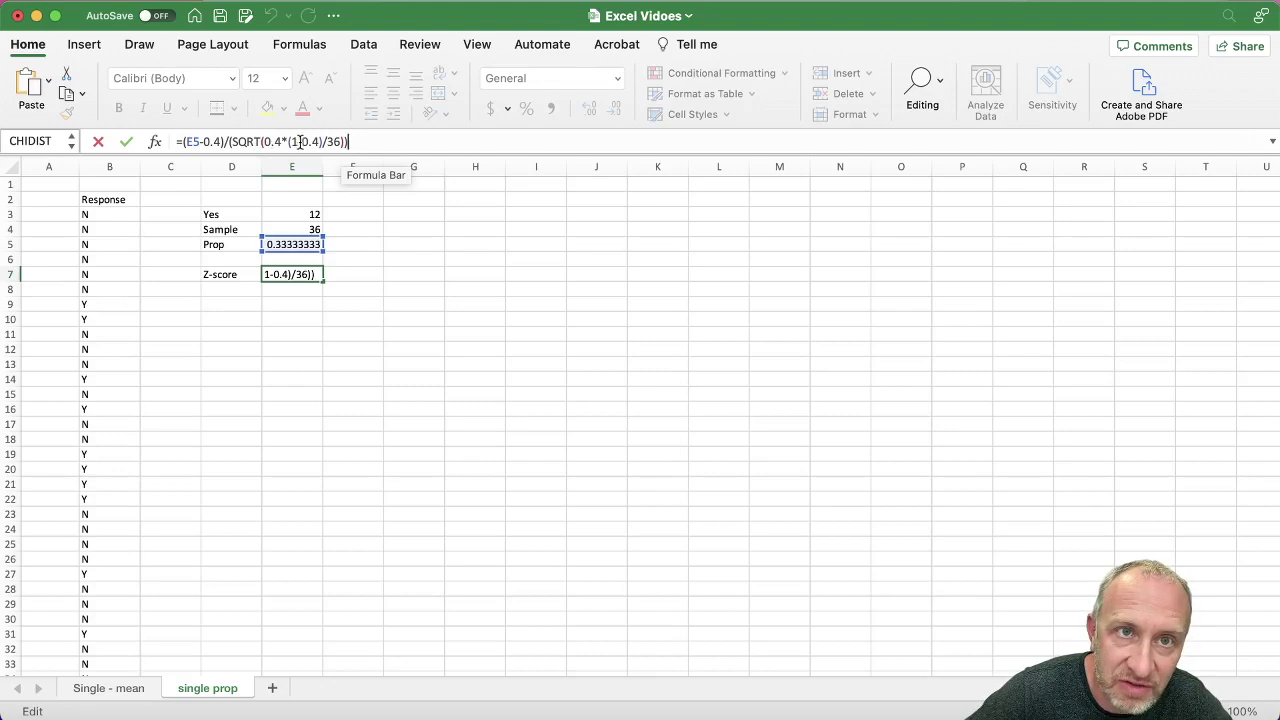
drag(341, 141, 263, 141)
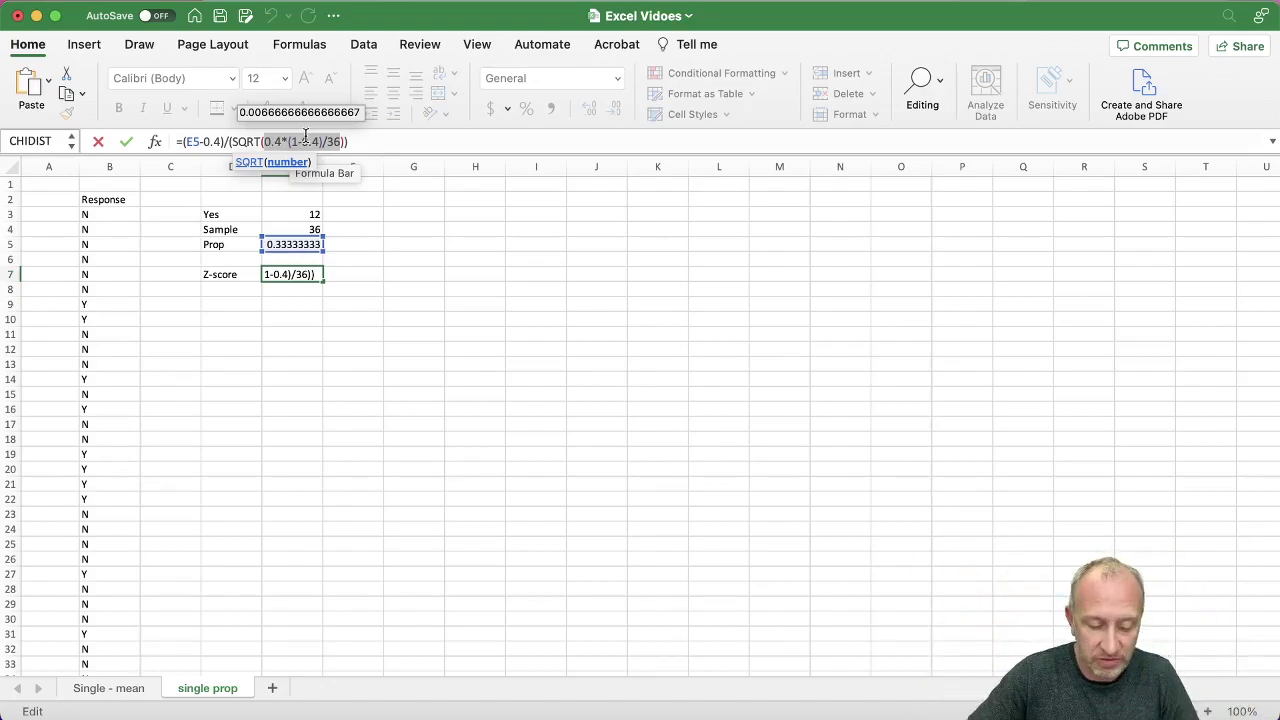
key(ctrl+Up)
click(960, 640)
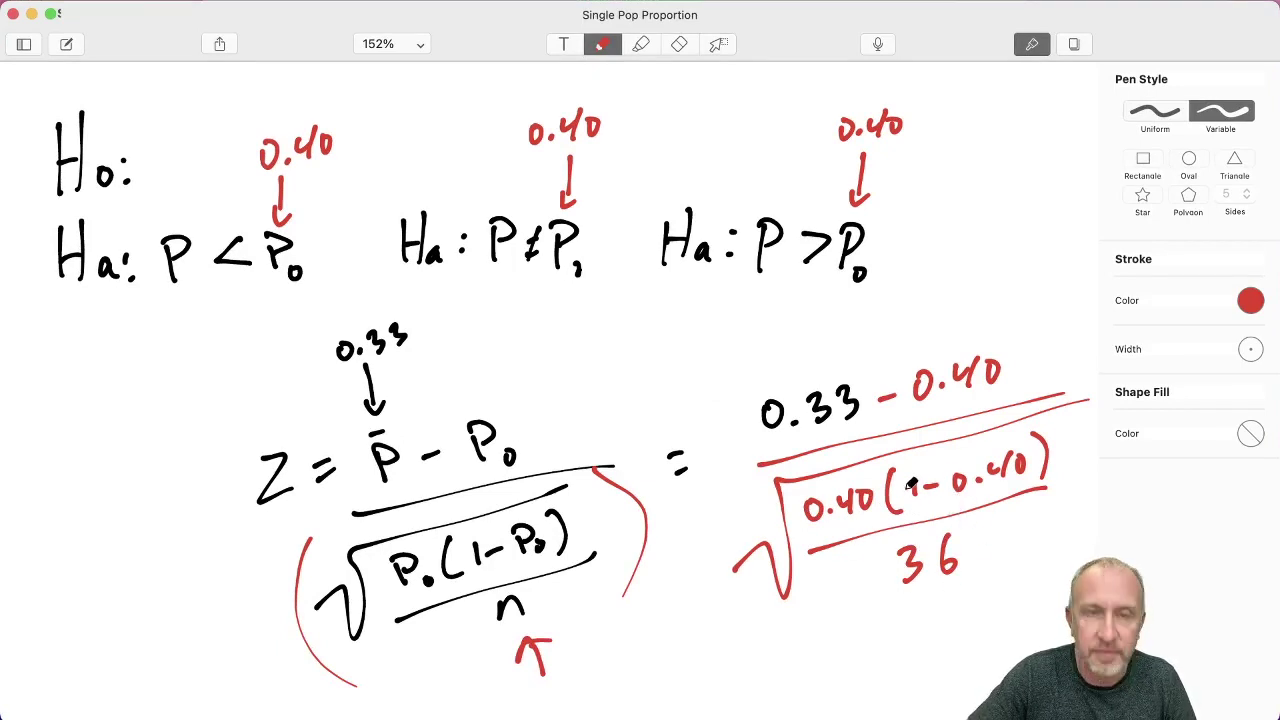
Step: Back in the spreadsheet, decrease E7's decimal places so the Z-score displays -0.82
key(ctrl+Up)
click(576, 351)
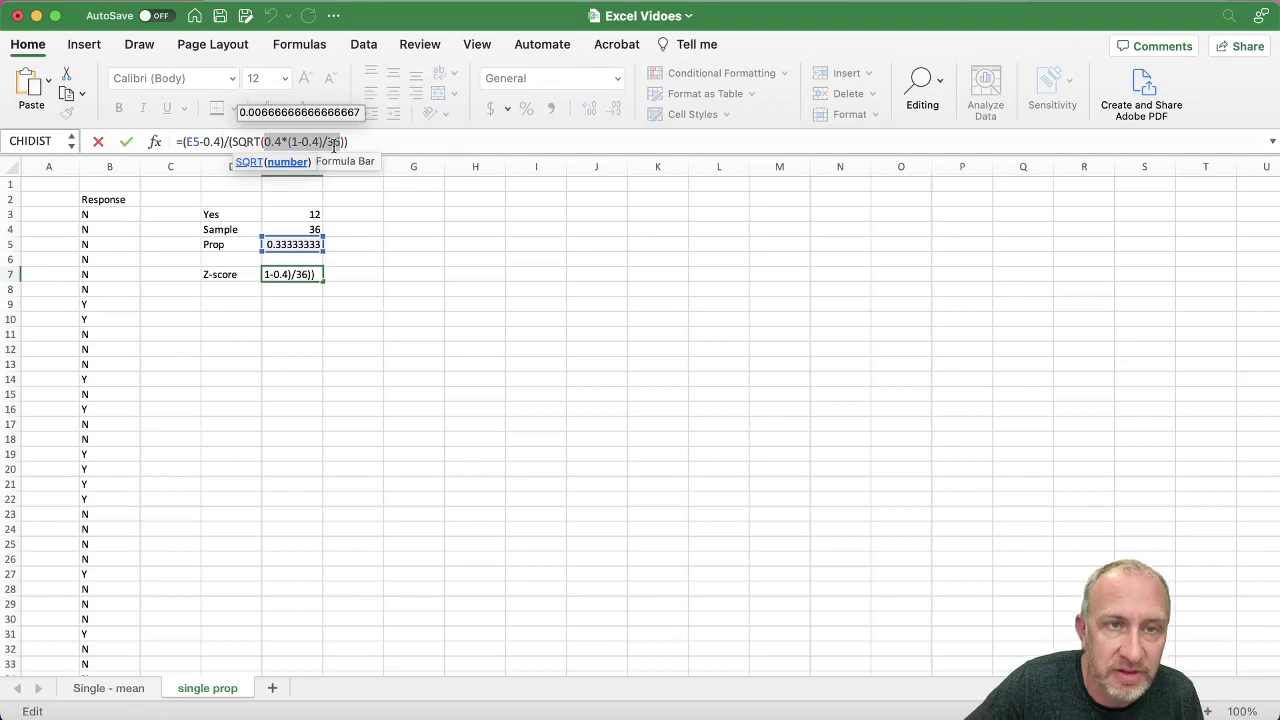
key(Return)
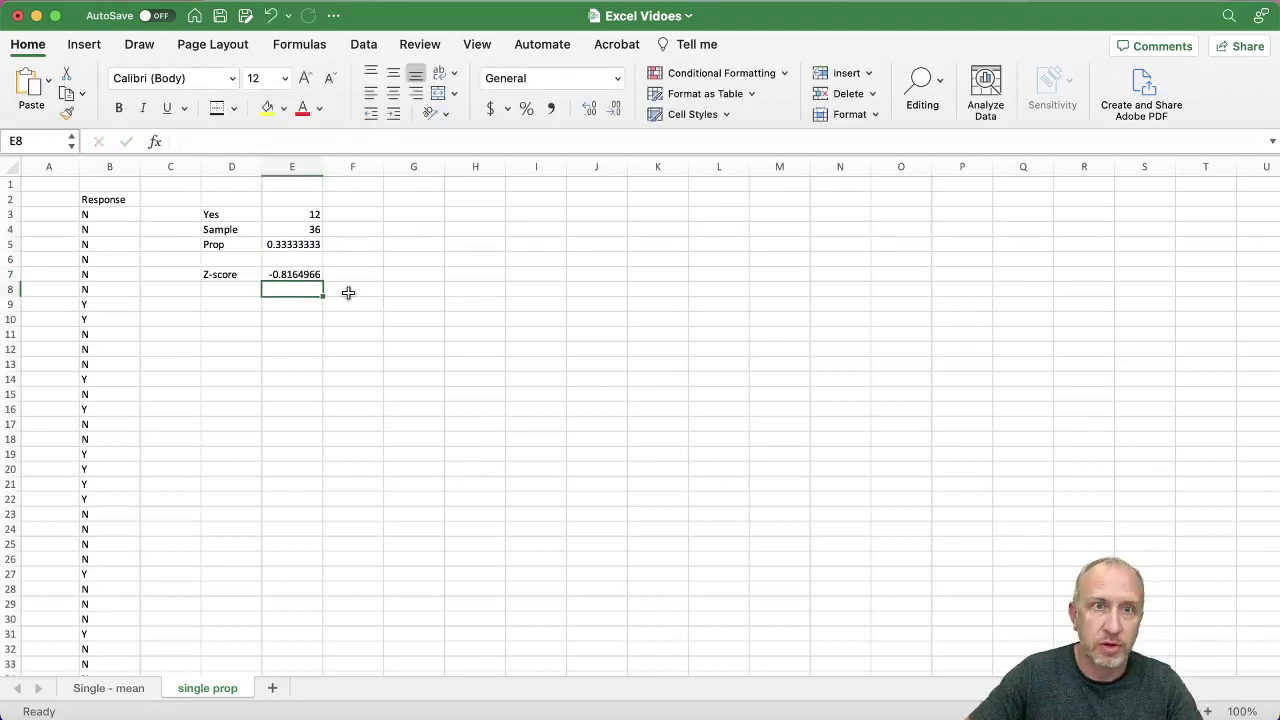
click(290, 276)
click(616, 109)
click(616, 109)
click(616, 109)
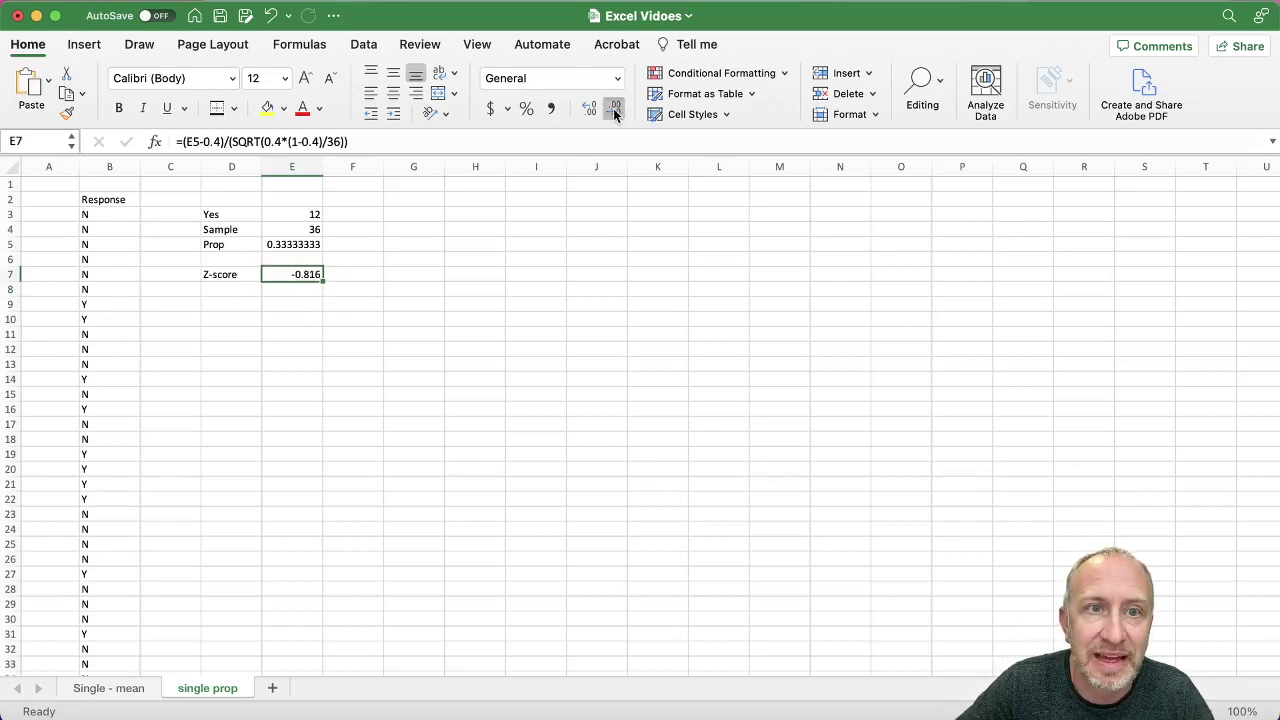
click(616, 109)
click(616, 109)
click(489, 309)
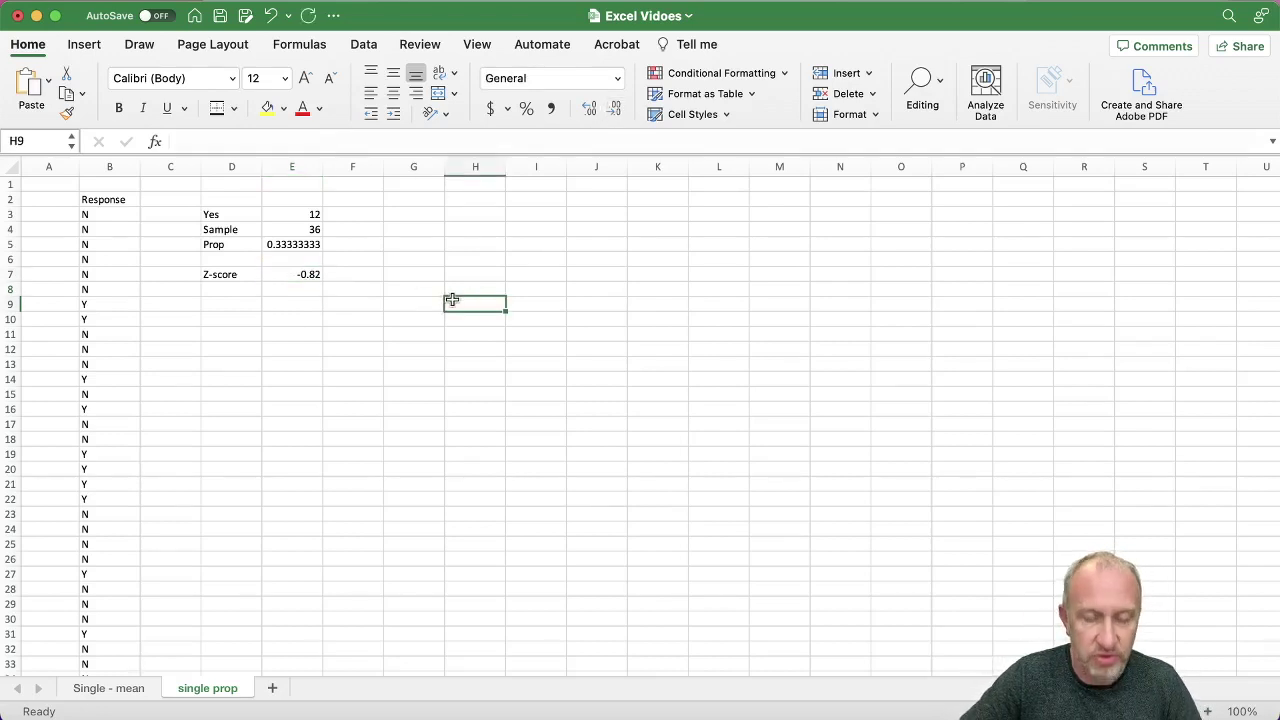
key(ctrl+Up)
Step: Further down the notes, draw a red bell curve with a centre line and baseline
click(698, 478)
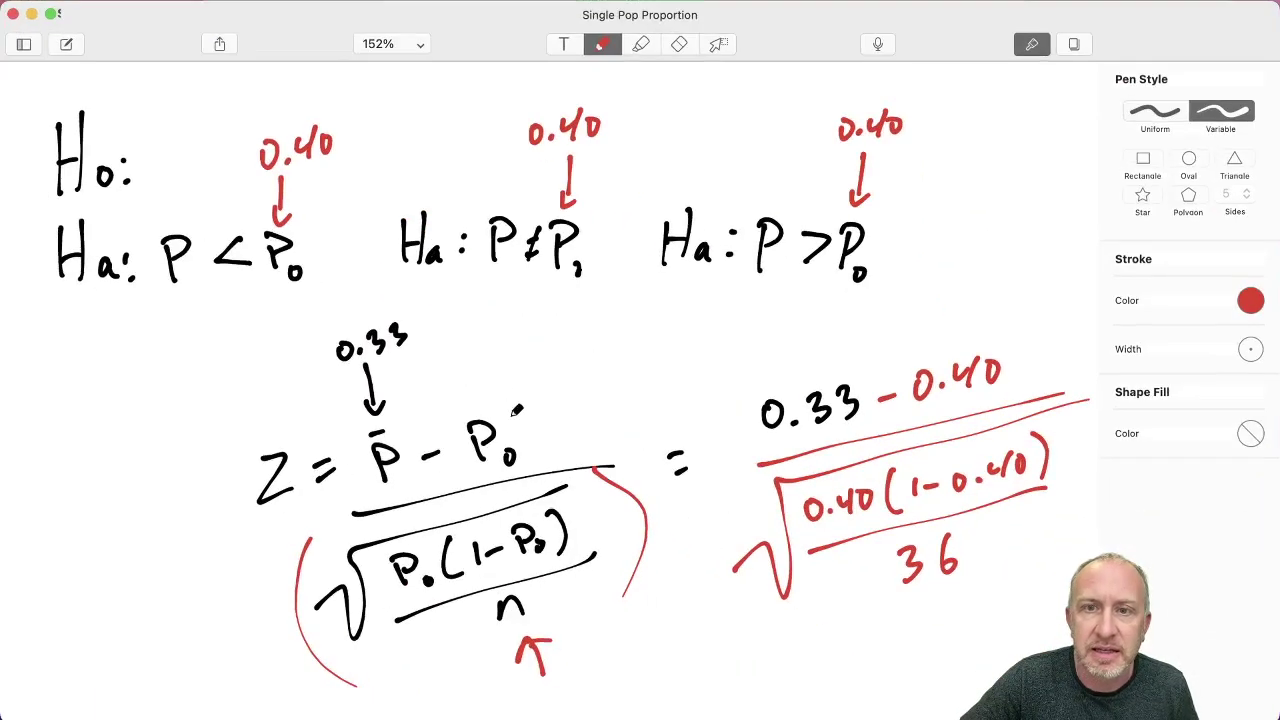
scroll(468, 286, down, 2)
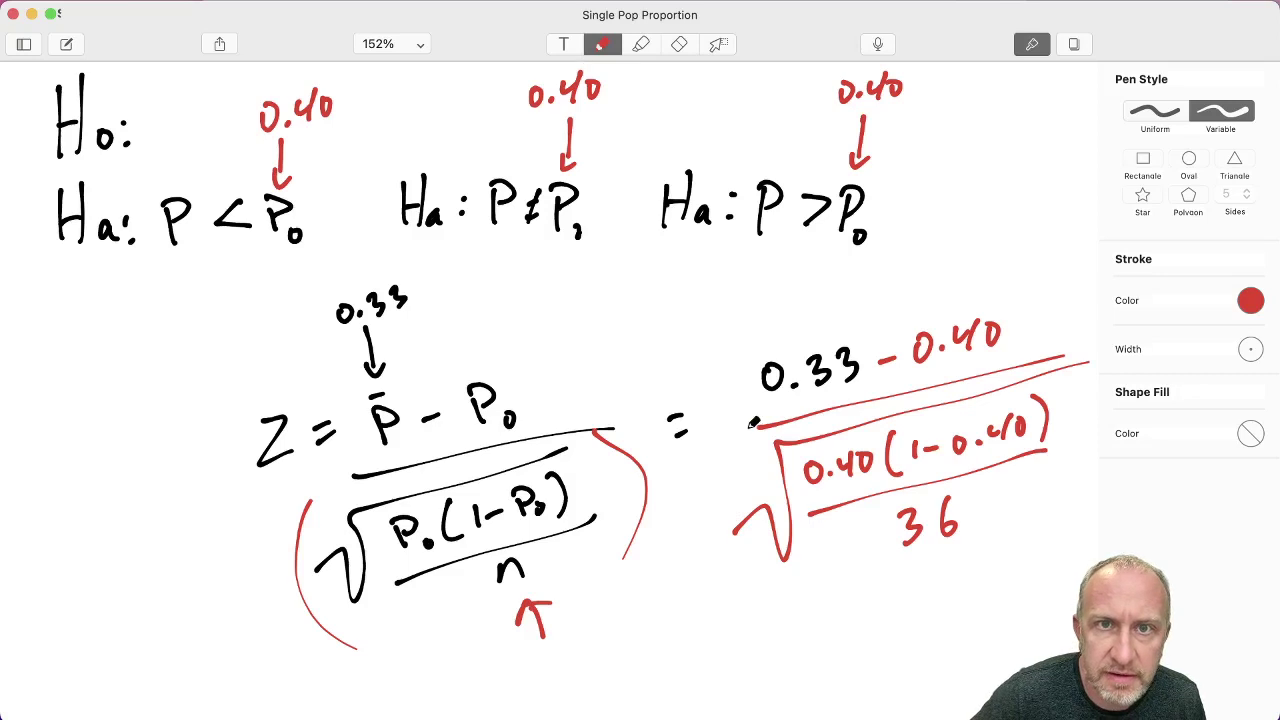
scroll(754, 410, down, 15)
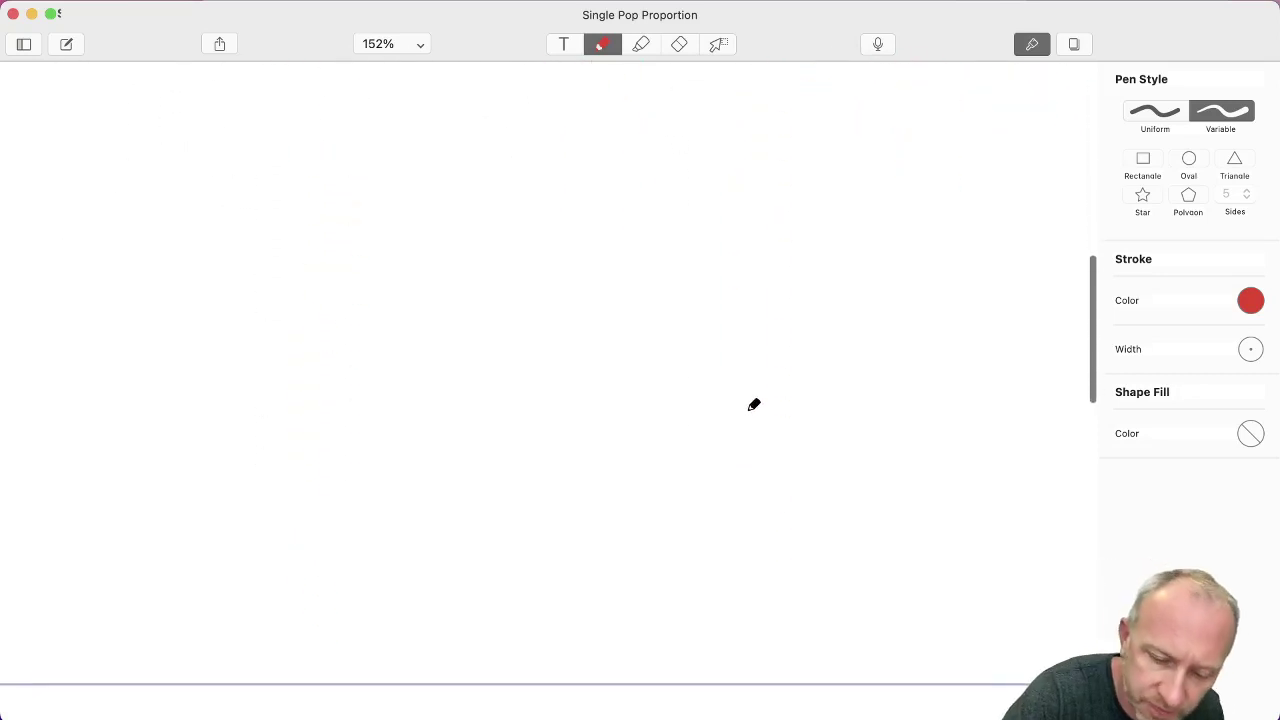
drag(550, 91, 540, 412)
drag(243, 414, 873, 405)
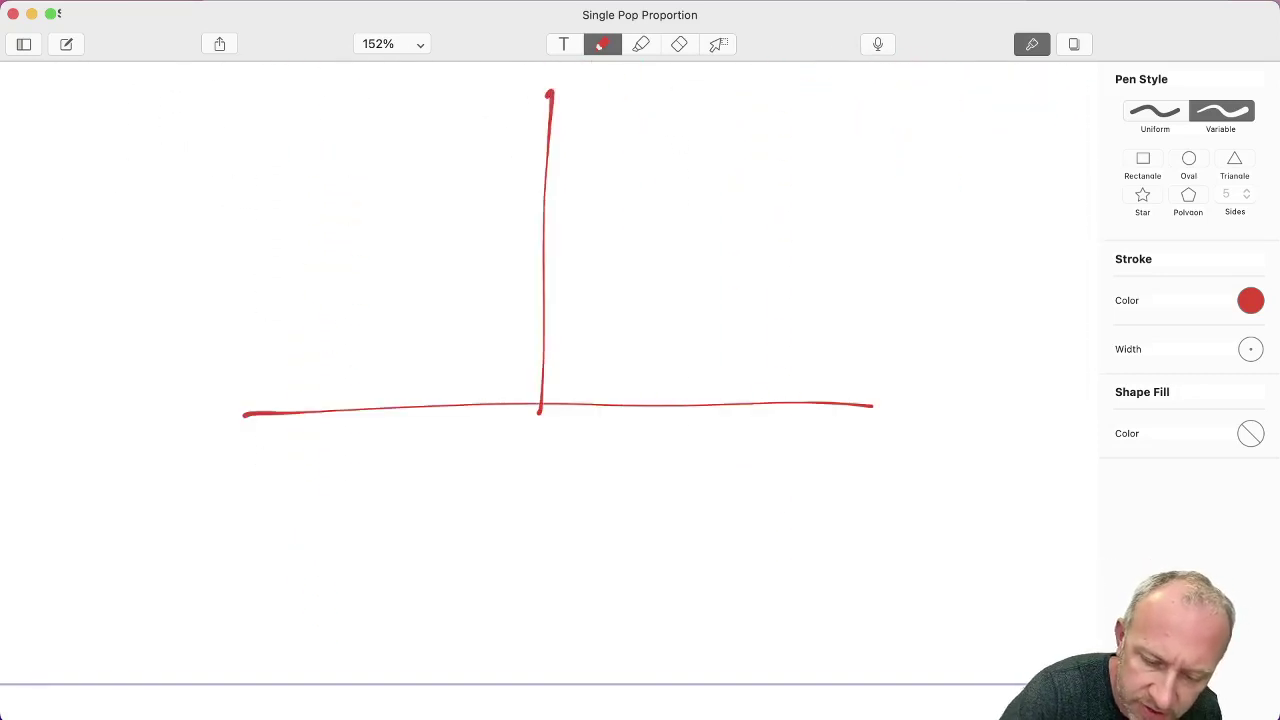
drag(551, 92, 239, 414)
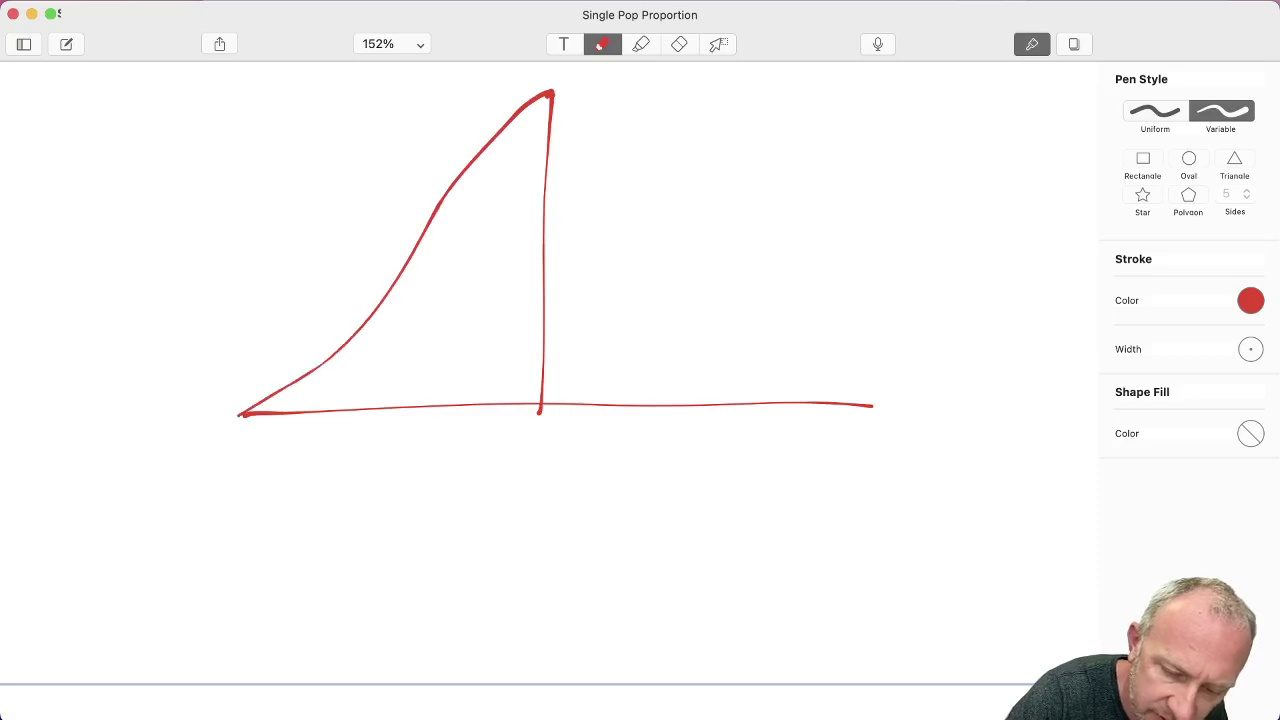
drag(553, 92, 873, 405)
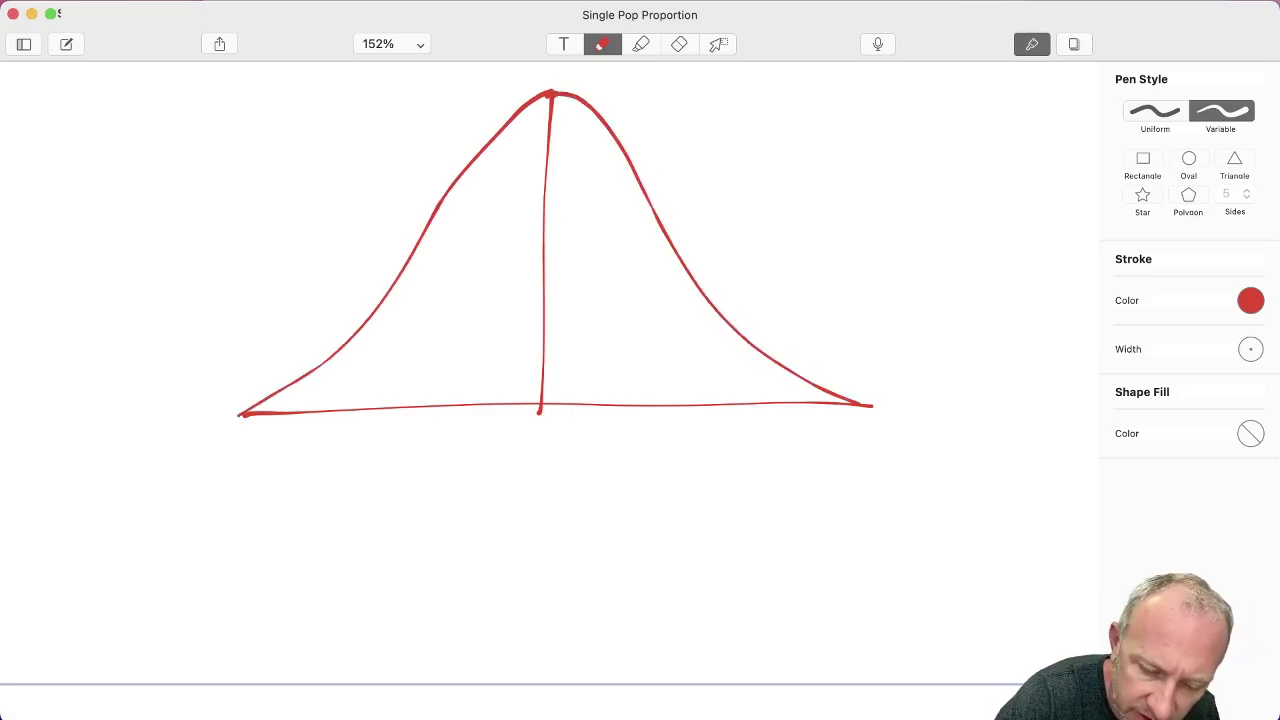
Step: Draw a marker line left of centre and label it -0.82
mouse_move(401, 163)
mouse_down()
mouse_move(391, 435)
mouse_move(364, 484)
mouse_move(335, 480)
mouse_up()
click(383, 487)
mouse_move(415, 455)
mouse_down()
mouse_move(404, 472)
mouse_move(413, 462)
mouse_up()
drag(429, 459, 447, 490)
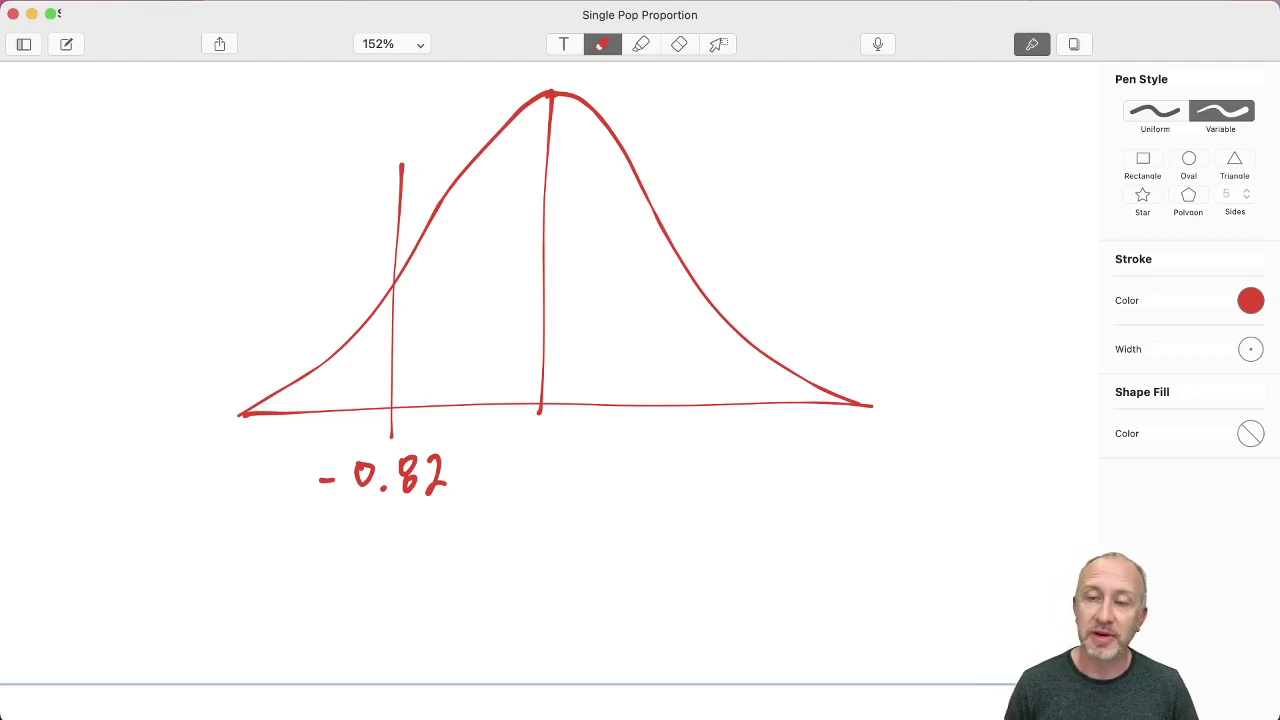
Step: Erase the misplaced right-side hatching and shade the left tail beyond -0.82 instead
mouse_move(554, 96)
mouse_down()
mouse_move(424, 303)
mouse_move(560, 371)
mouse_move(800, 347)
mouse_up()
drag(775, 400, 848, 402)
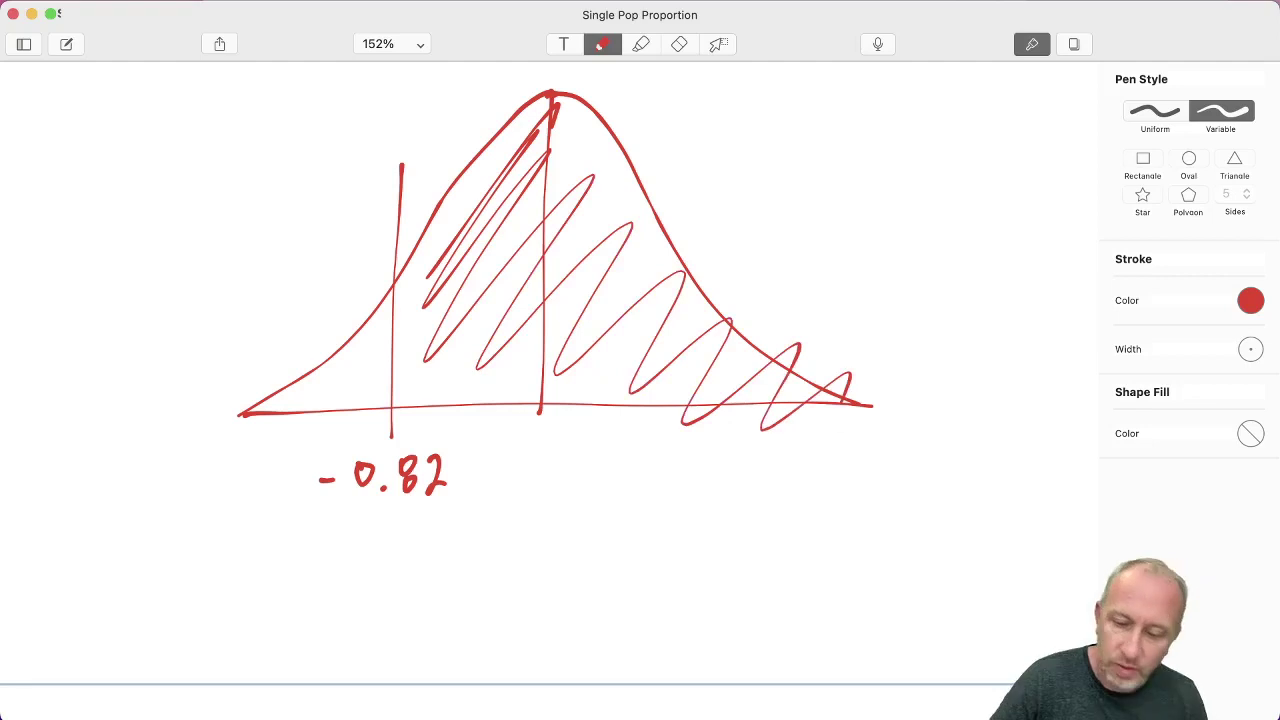
click(679, 44)
click(632, 226)
click(602, 44)
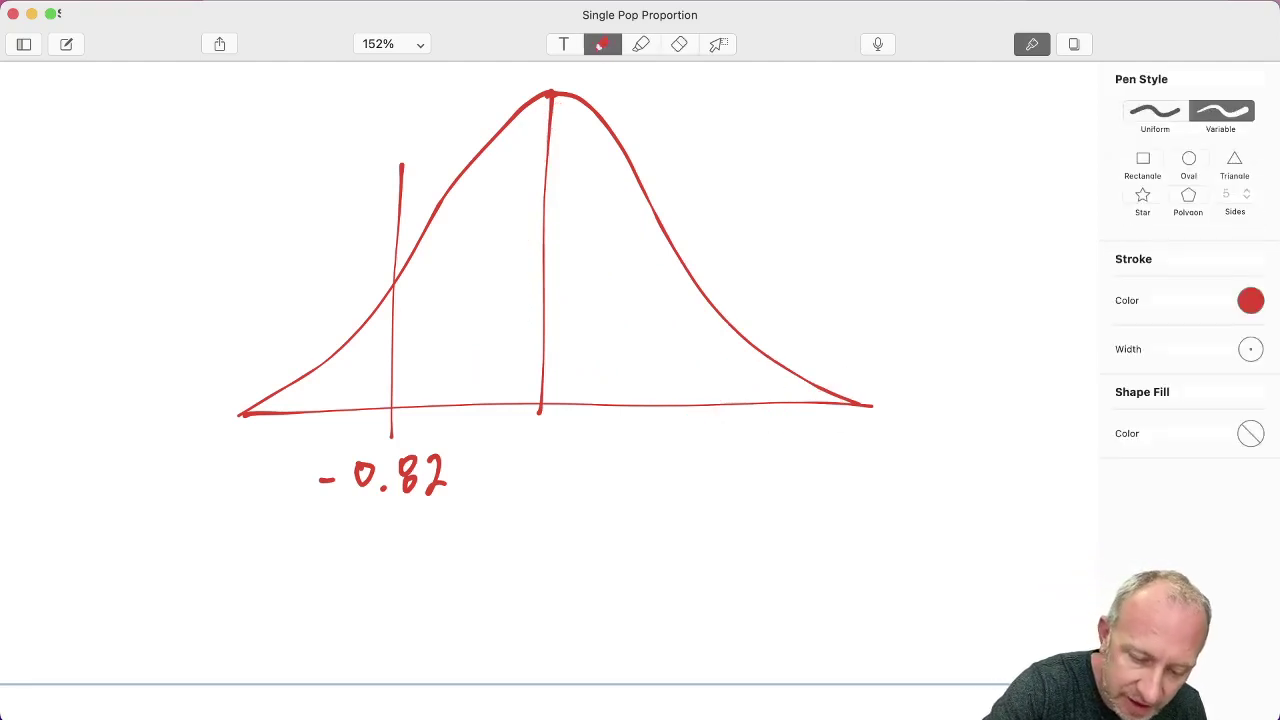
drag(385, 318, 266, 404)
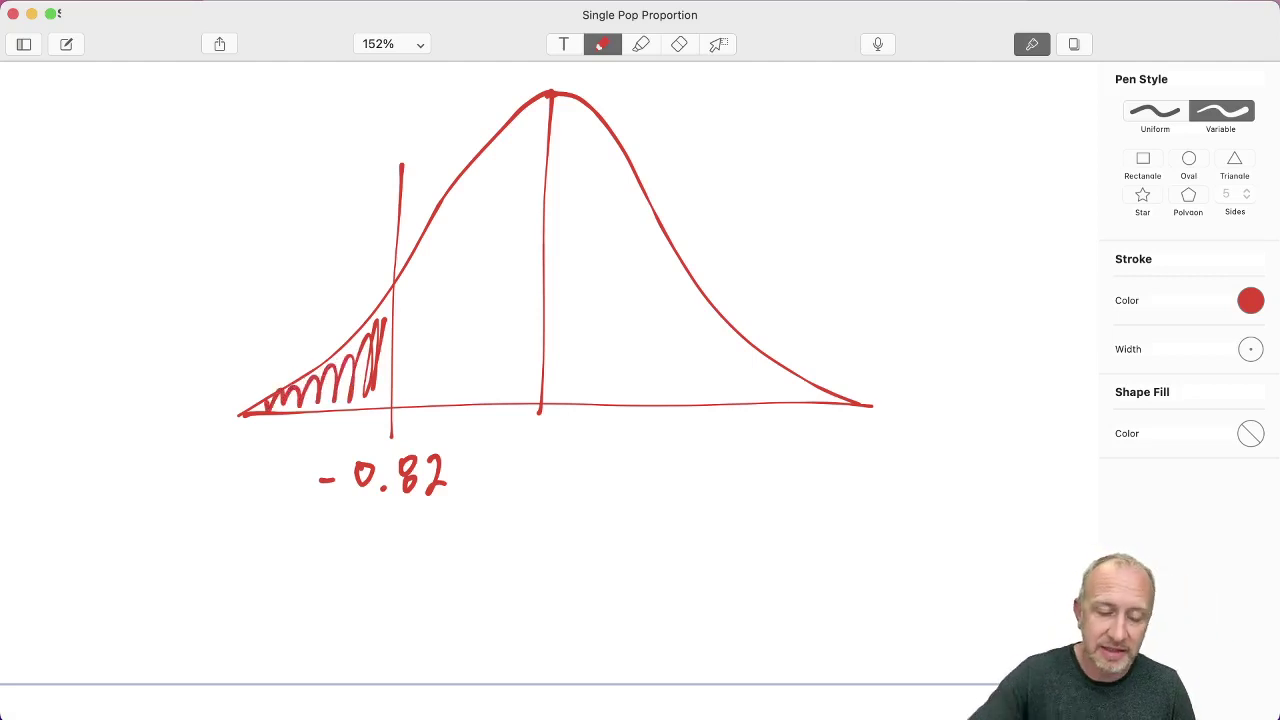
Step: Add an arrow pointing at the shaded tail labelled x2
mouse_move(287, 242)
mouse_down()
mouse_move(320, 328)
mouse_move(330, 320)
mouse_up()
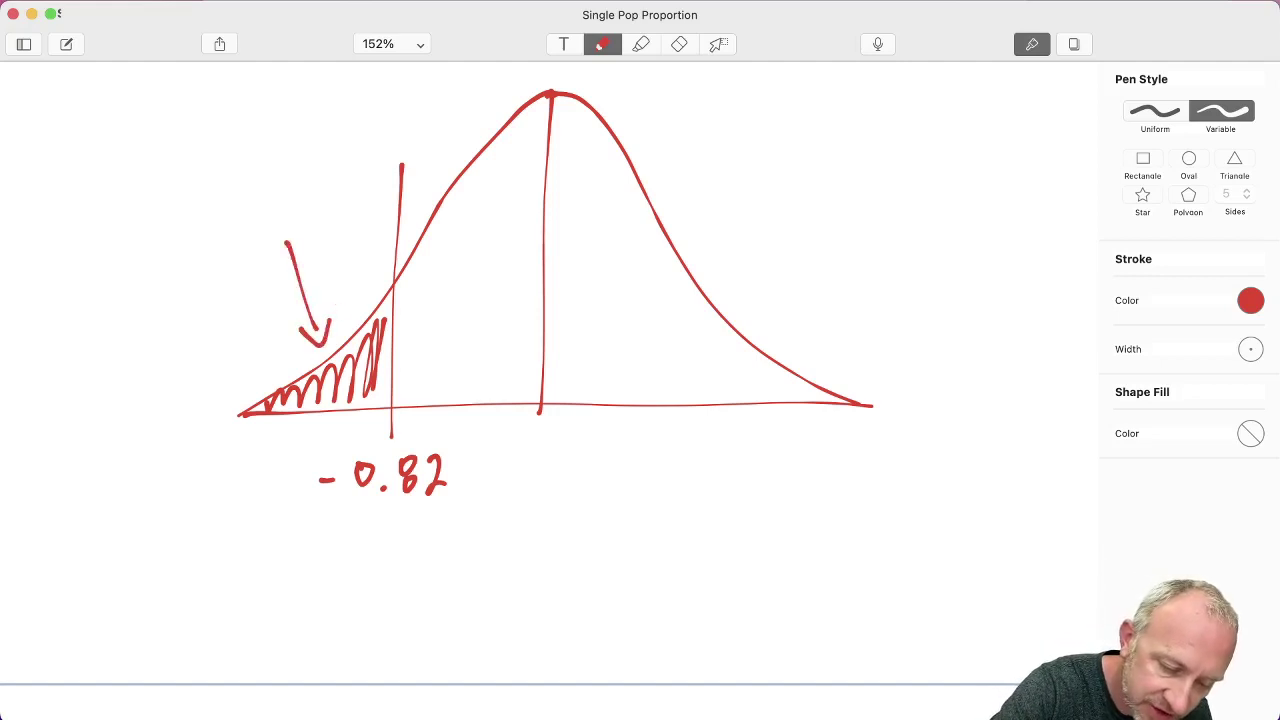
mouse_move(240, 222)
mouse_down()
mouse_move(278, 238)
mouse_move(256, 250)
mouse_up()
drag(278, 198, 308, 222)
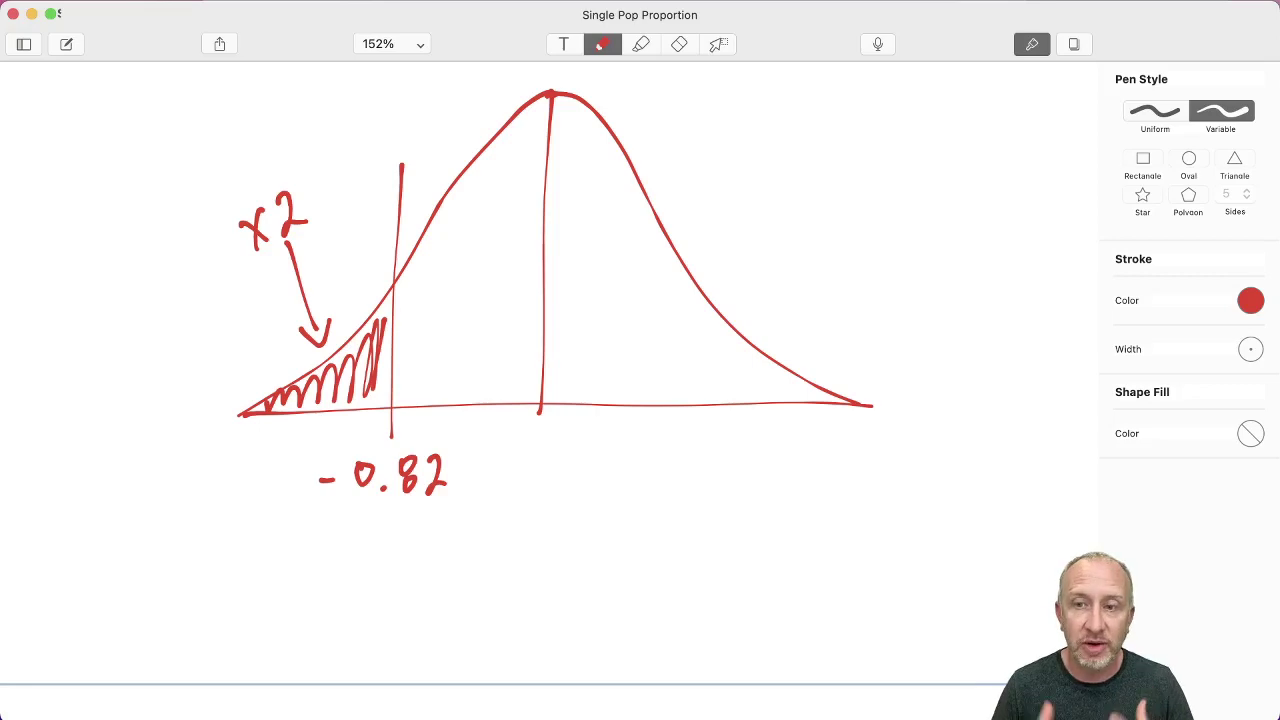
scroll(550, 400, up, 15)
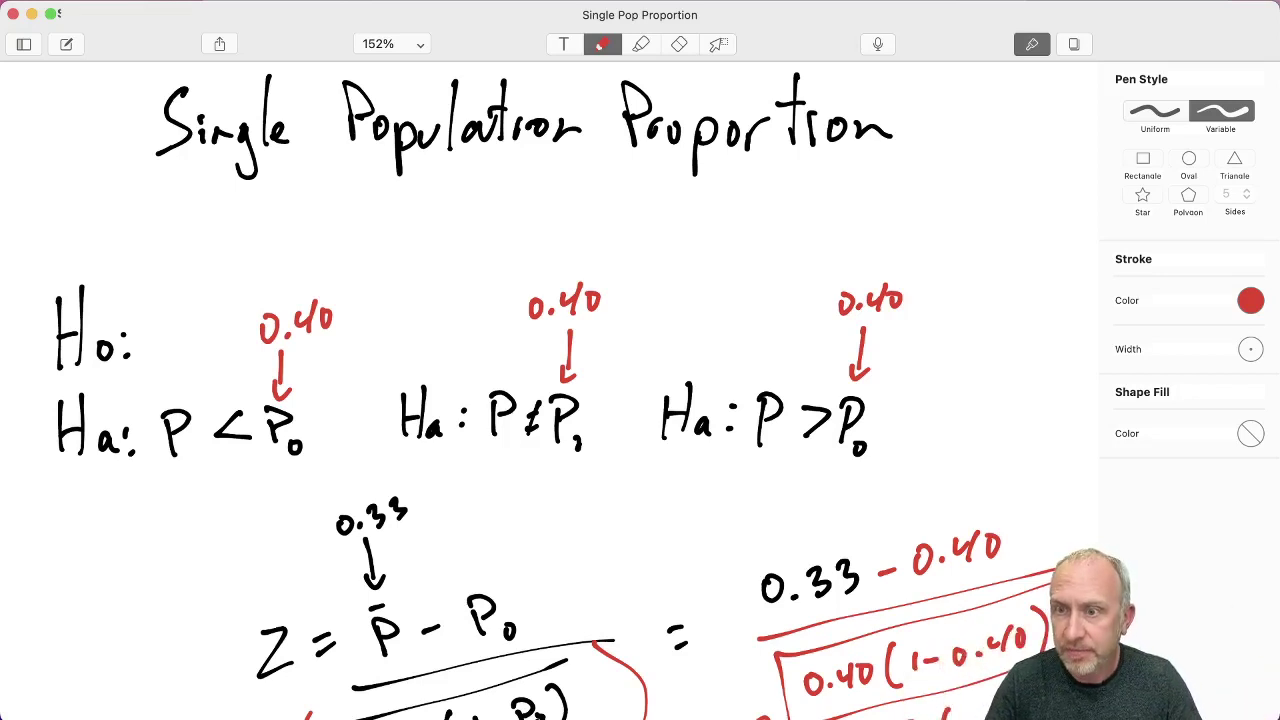
scroll(570, 390, down, 5)
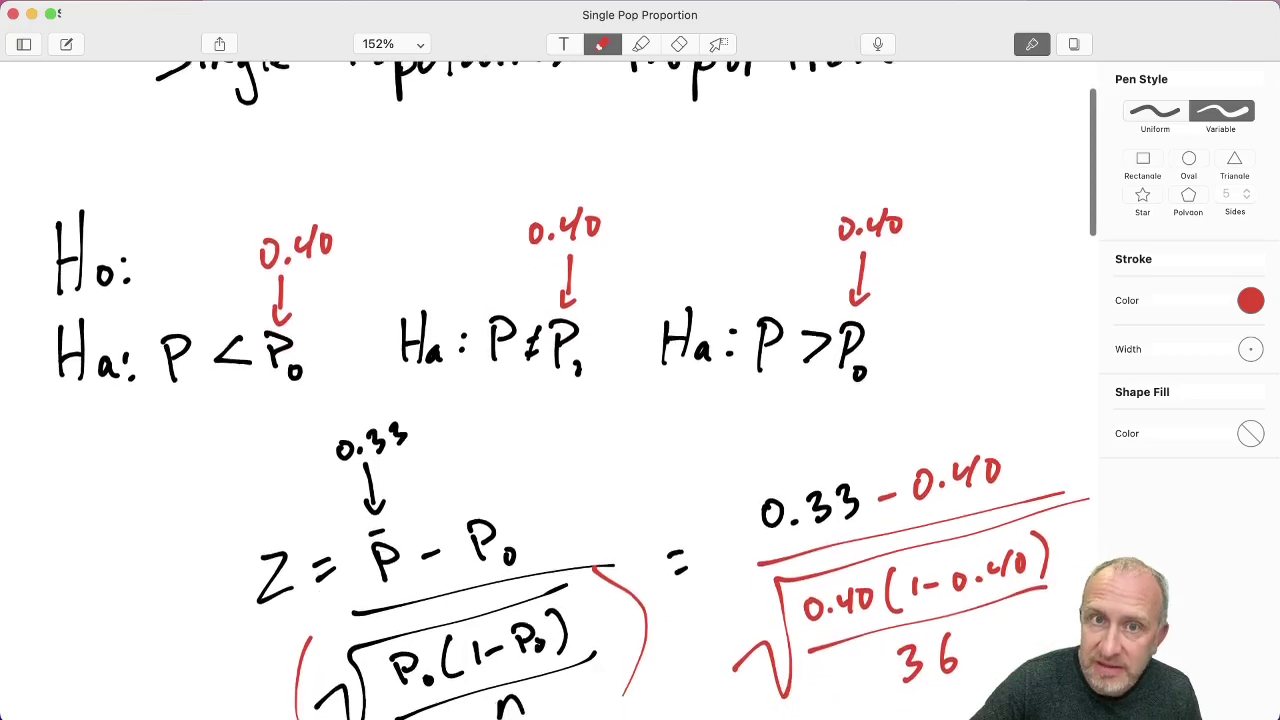
scroll(570, 390, down, 2)
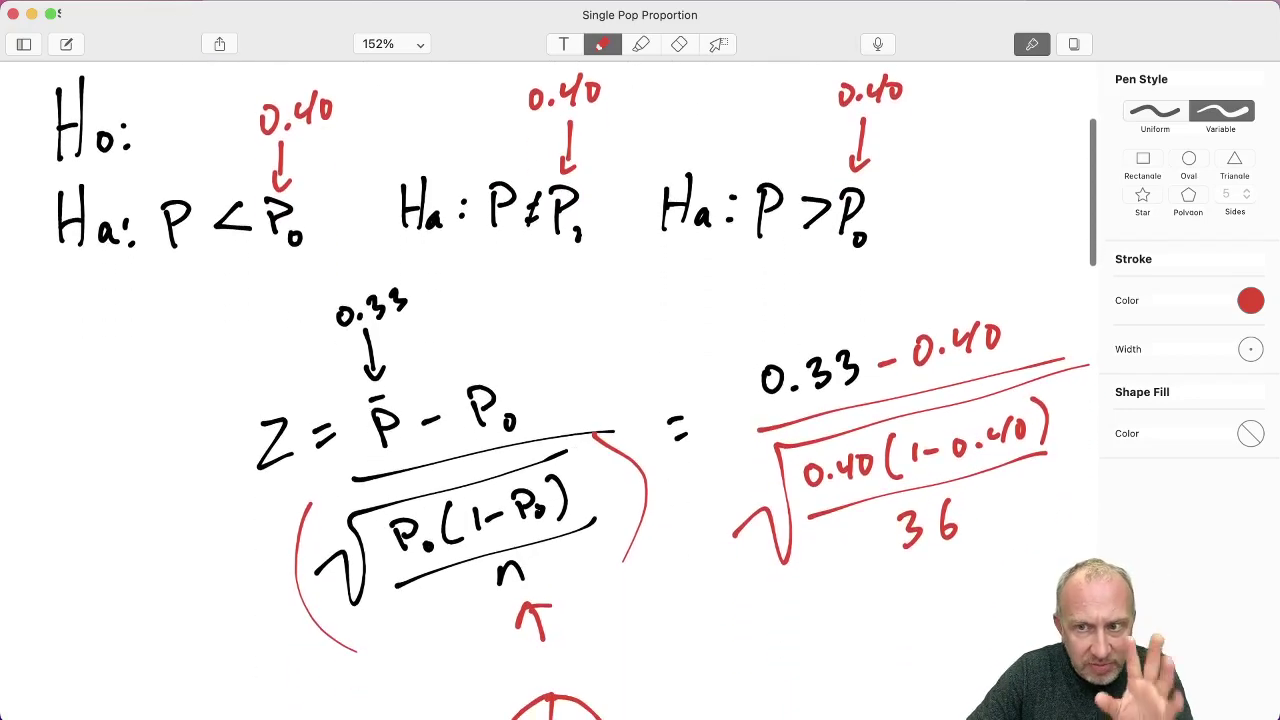
scroll(570, 390, down, 15)
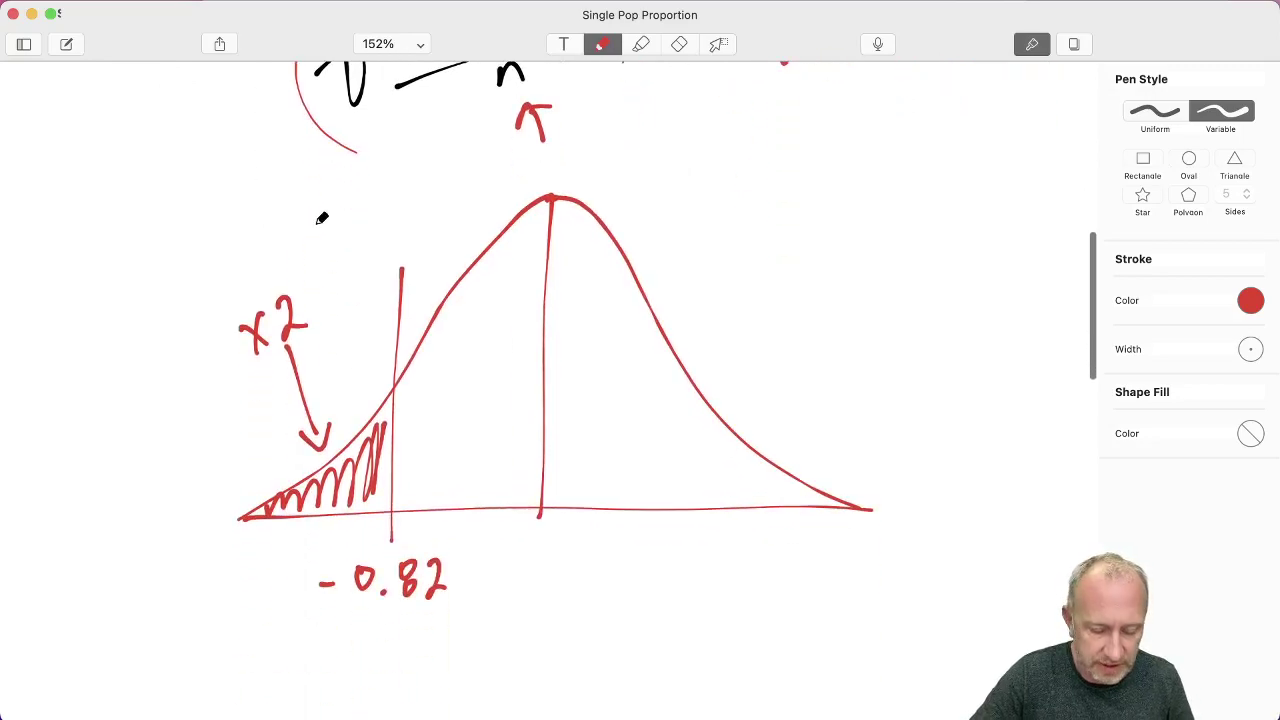
Step: Enter =NORM.S.DIST(E7,TRUE) in D9, giving the lower-tail probability 0.20710809
key(ctrl+Up)
click(348, 257)
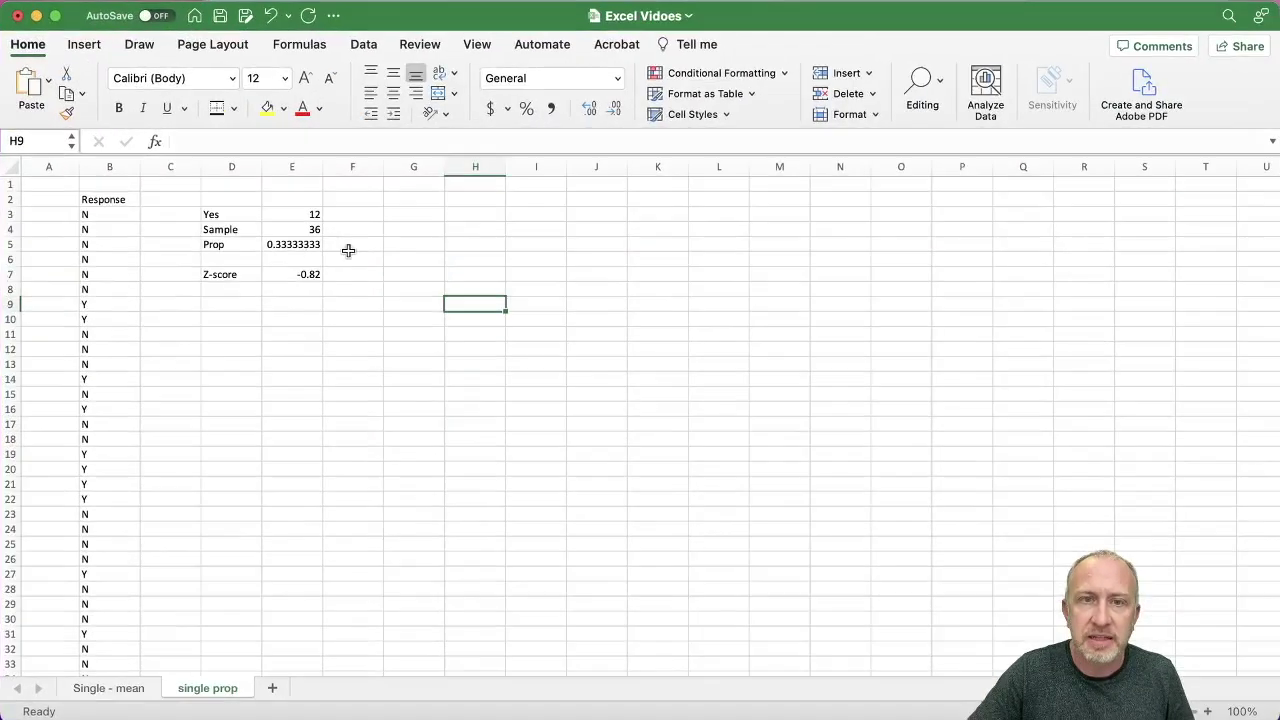
click(295, 274)
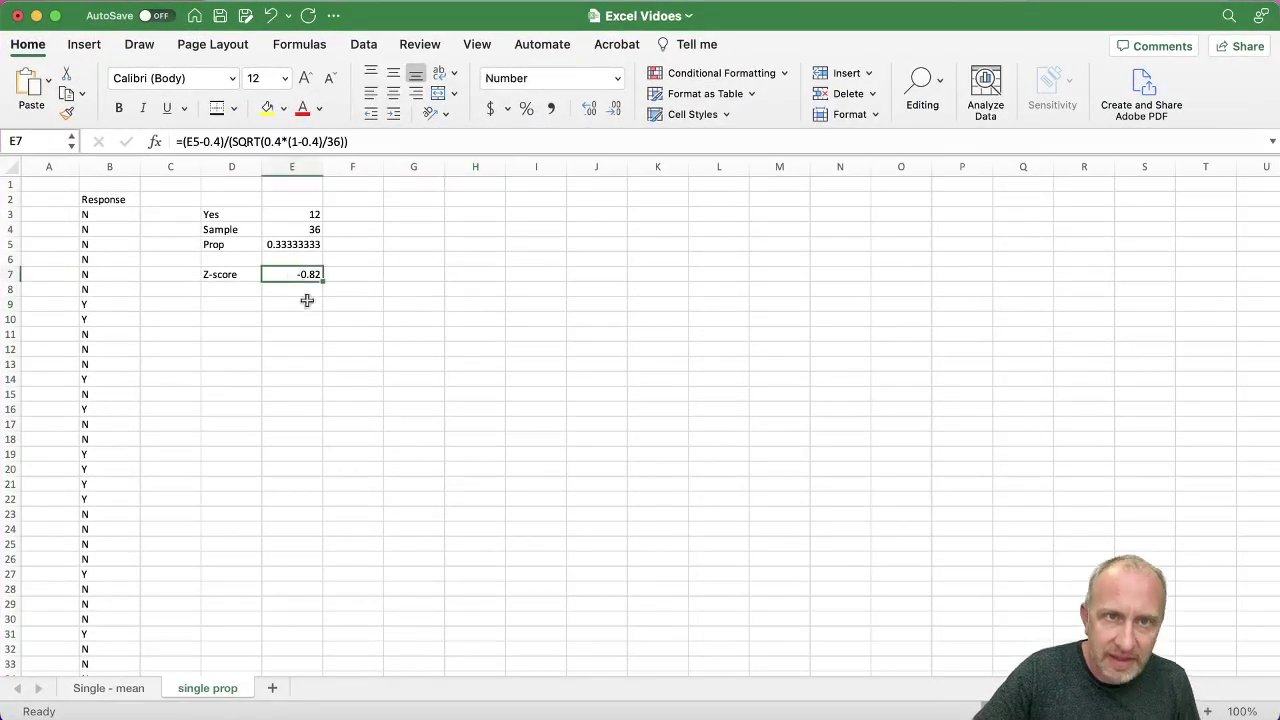
click(243, 305)
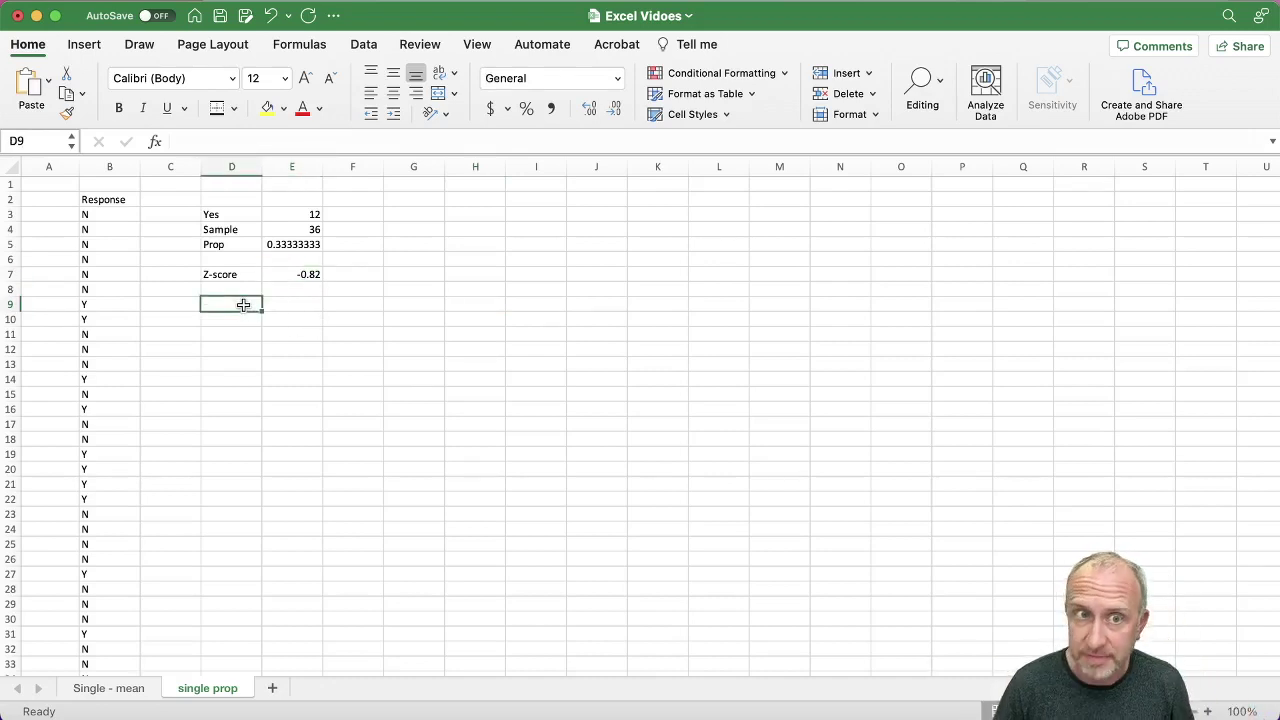
text(=)
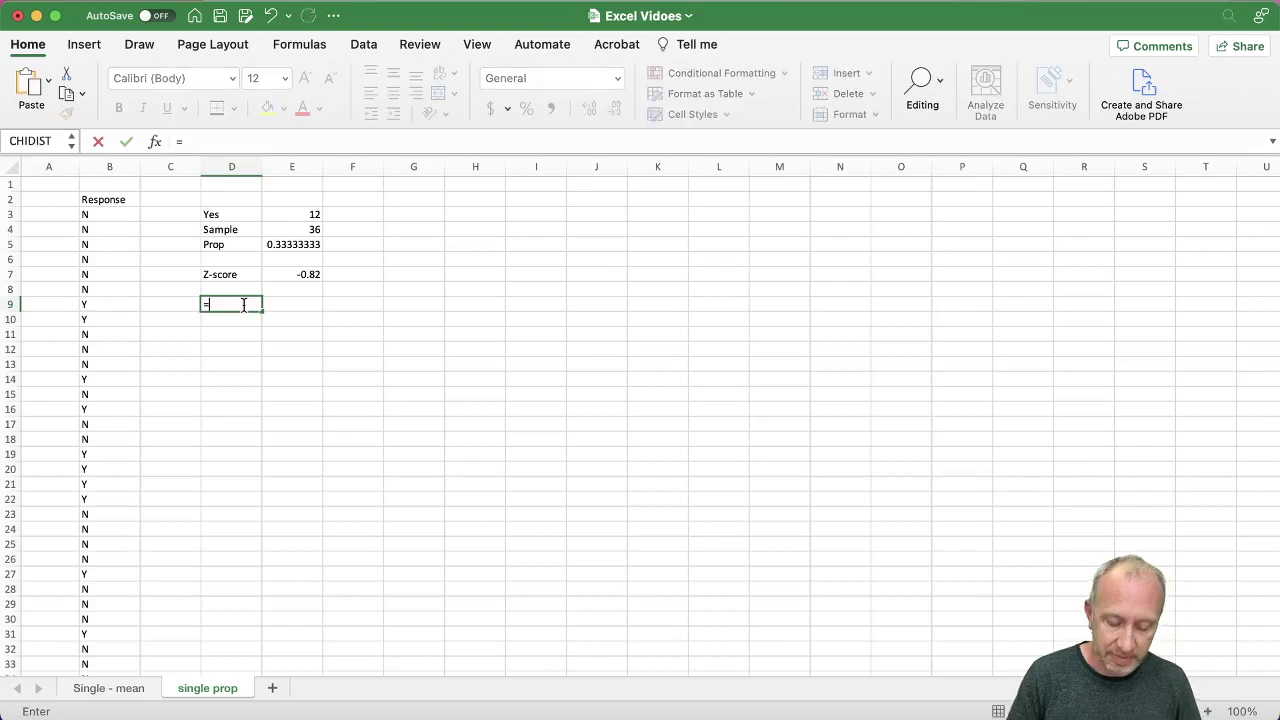
text(norm)
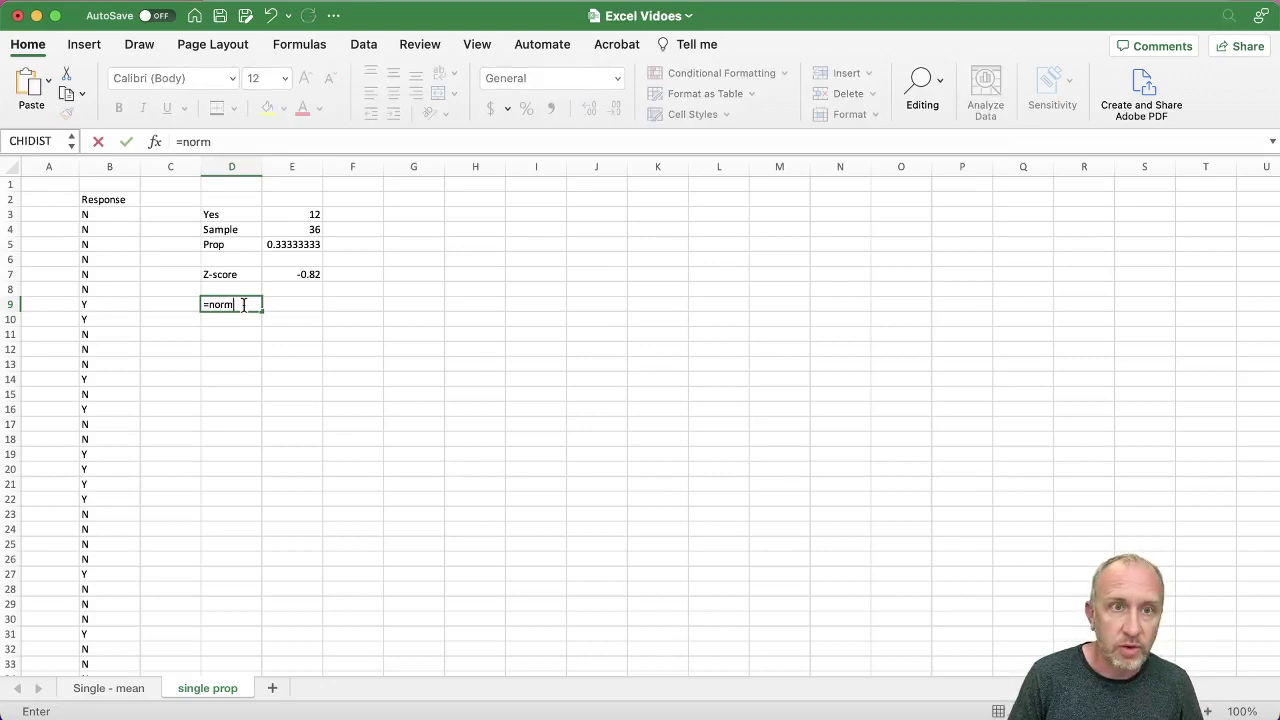
text(.s.)
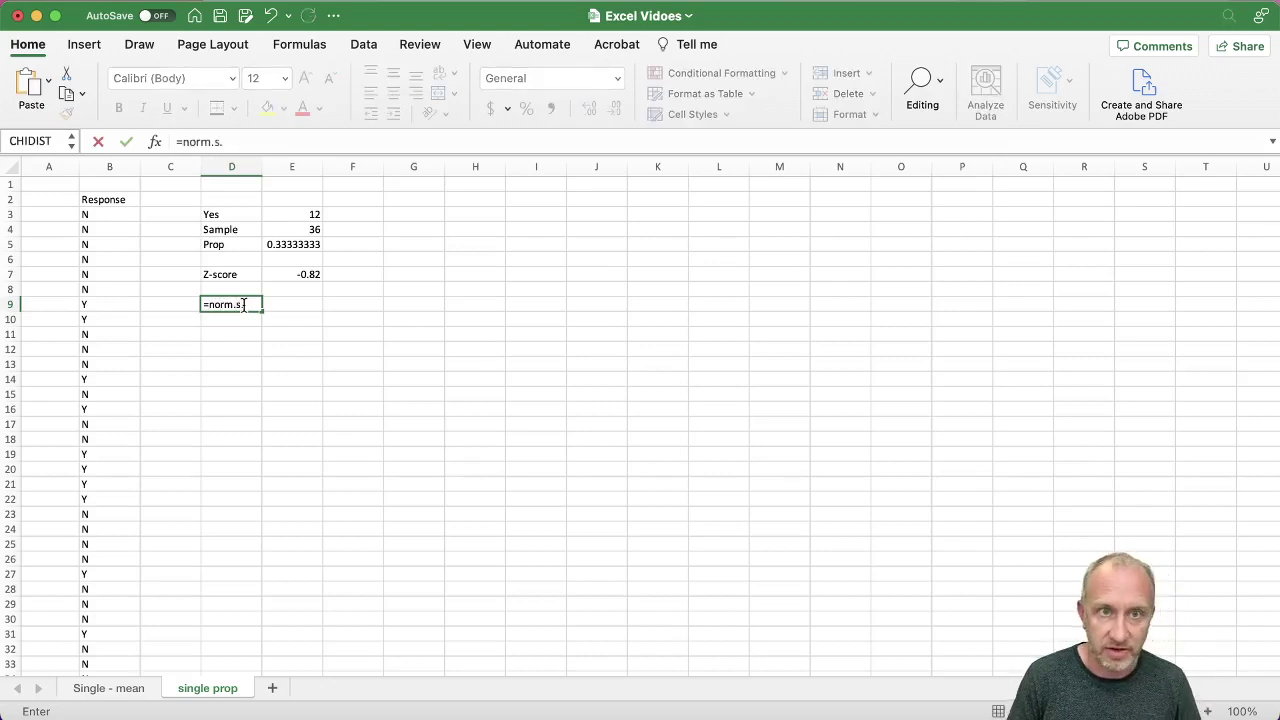
text(dist)
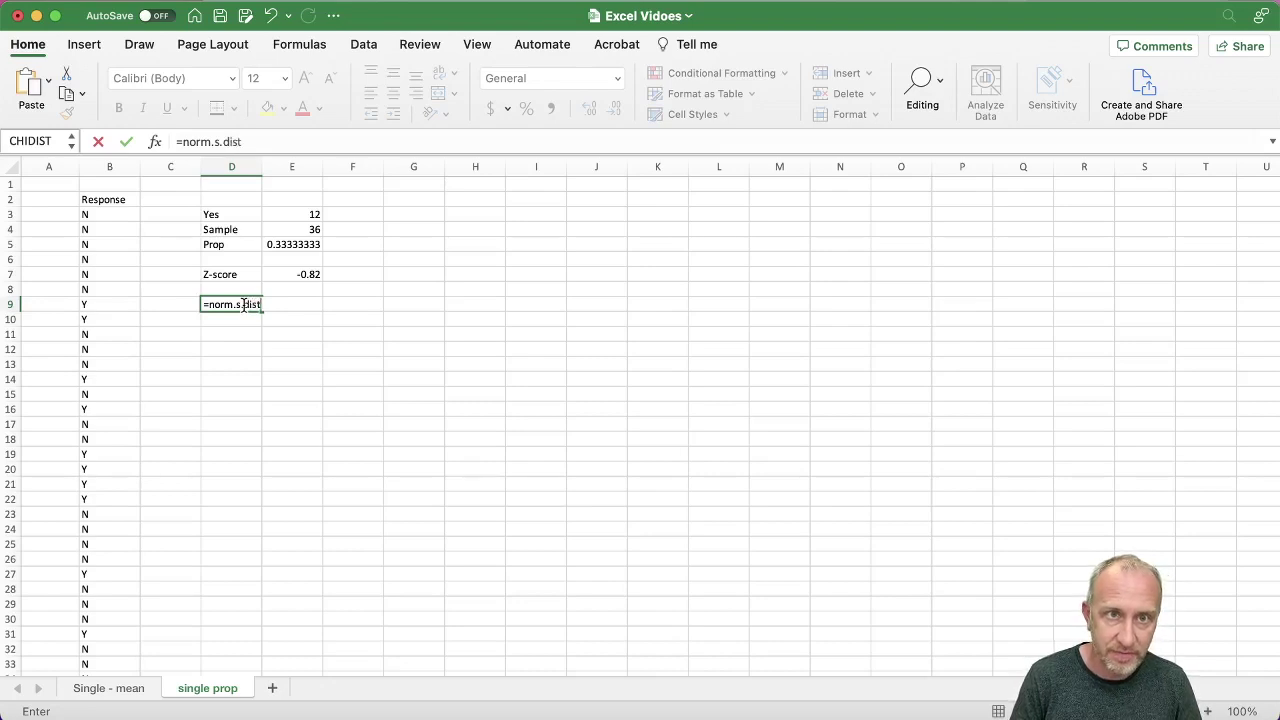
text(()
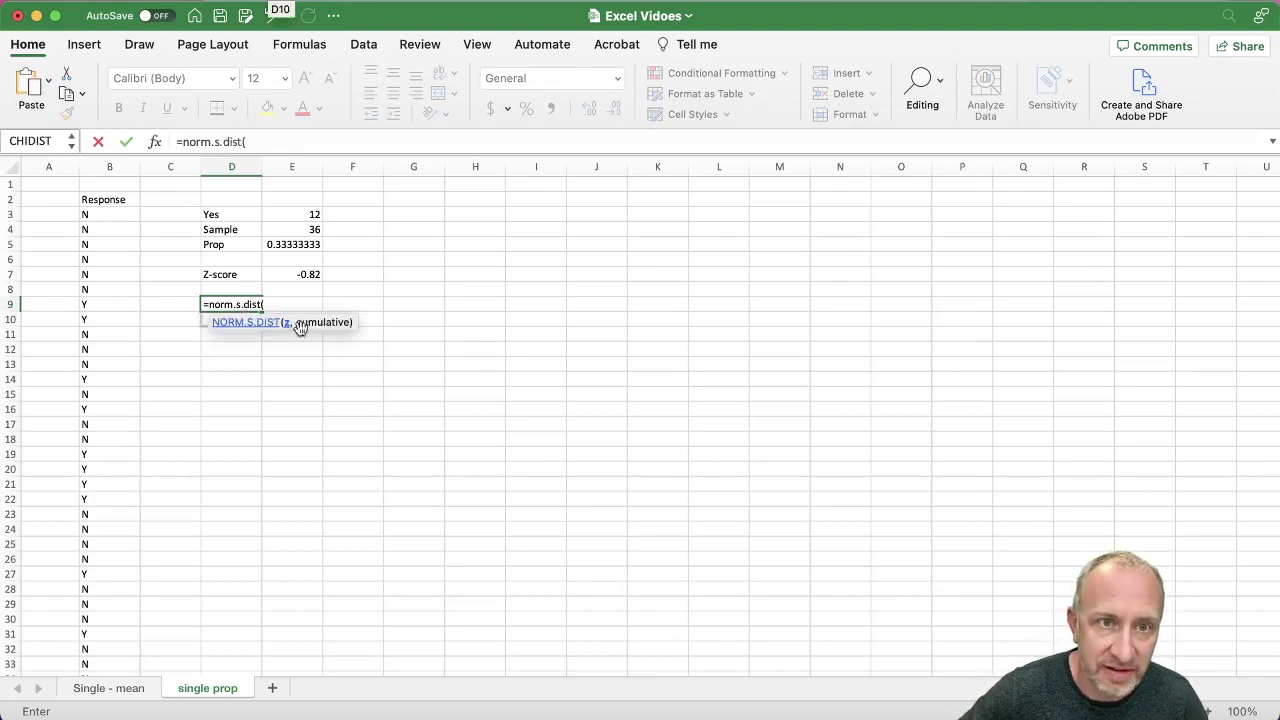
click(289, 276)
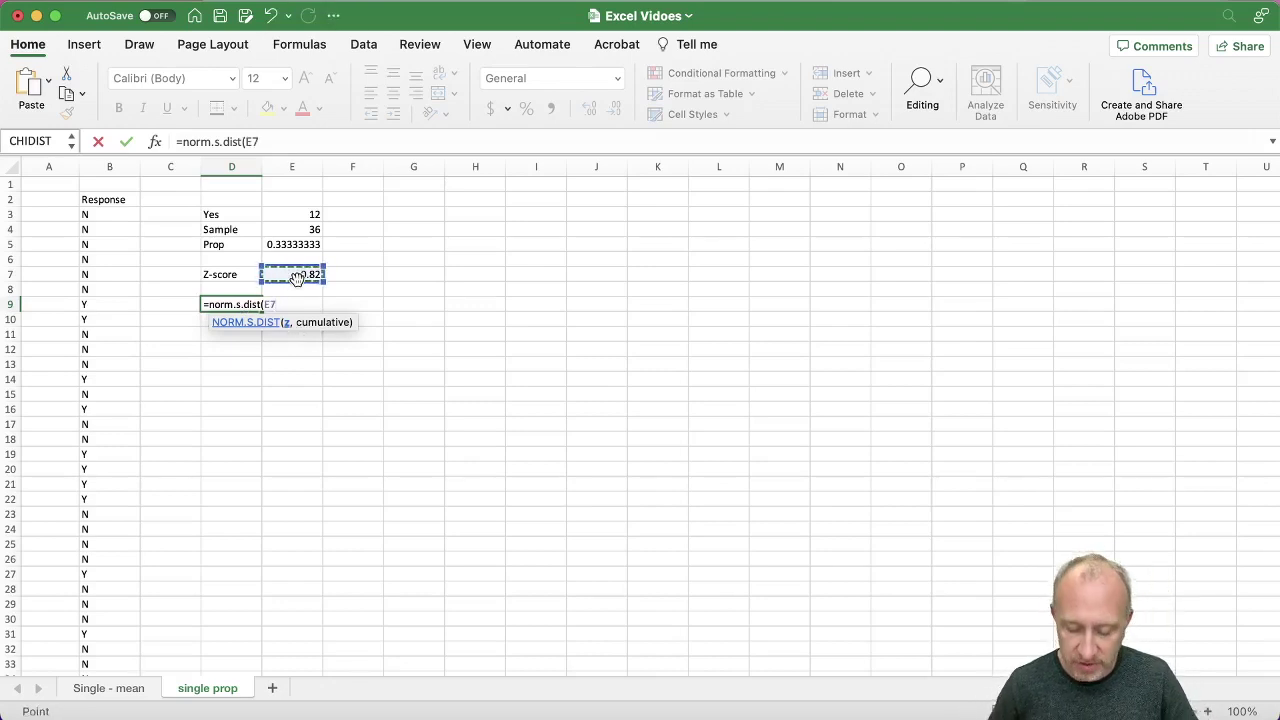
text(,)
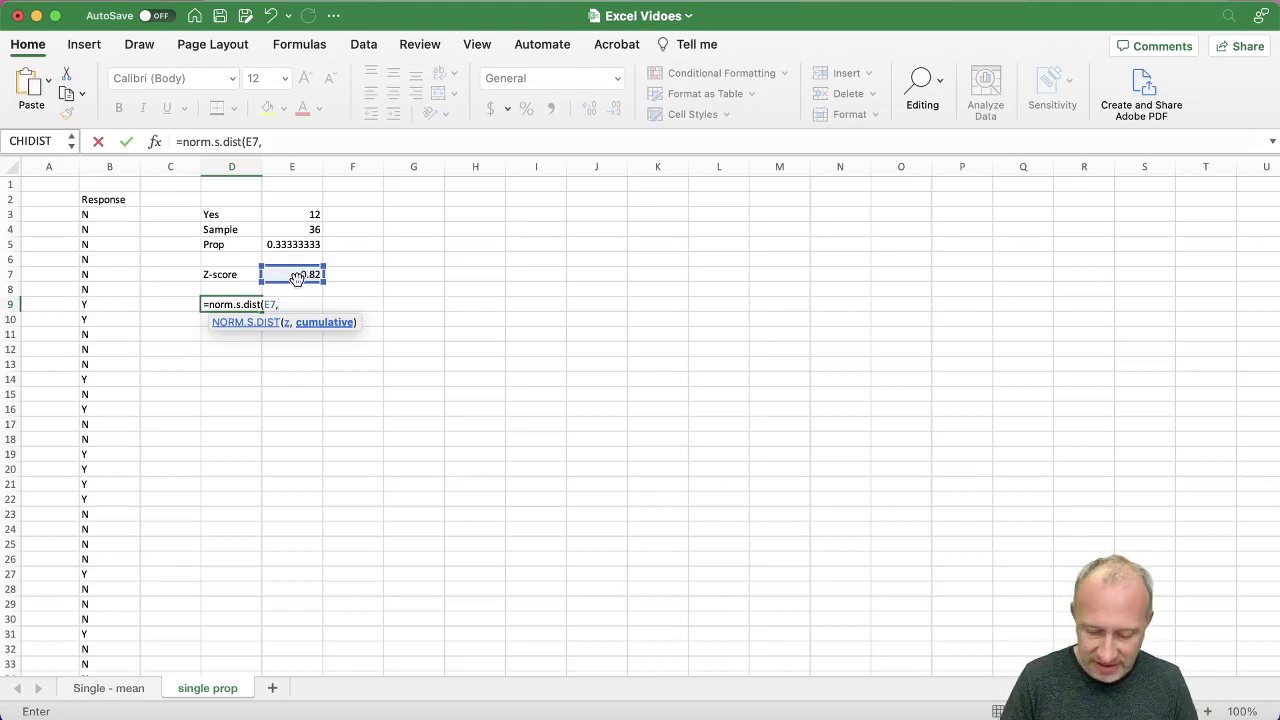
text(TRUE)
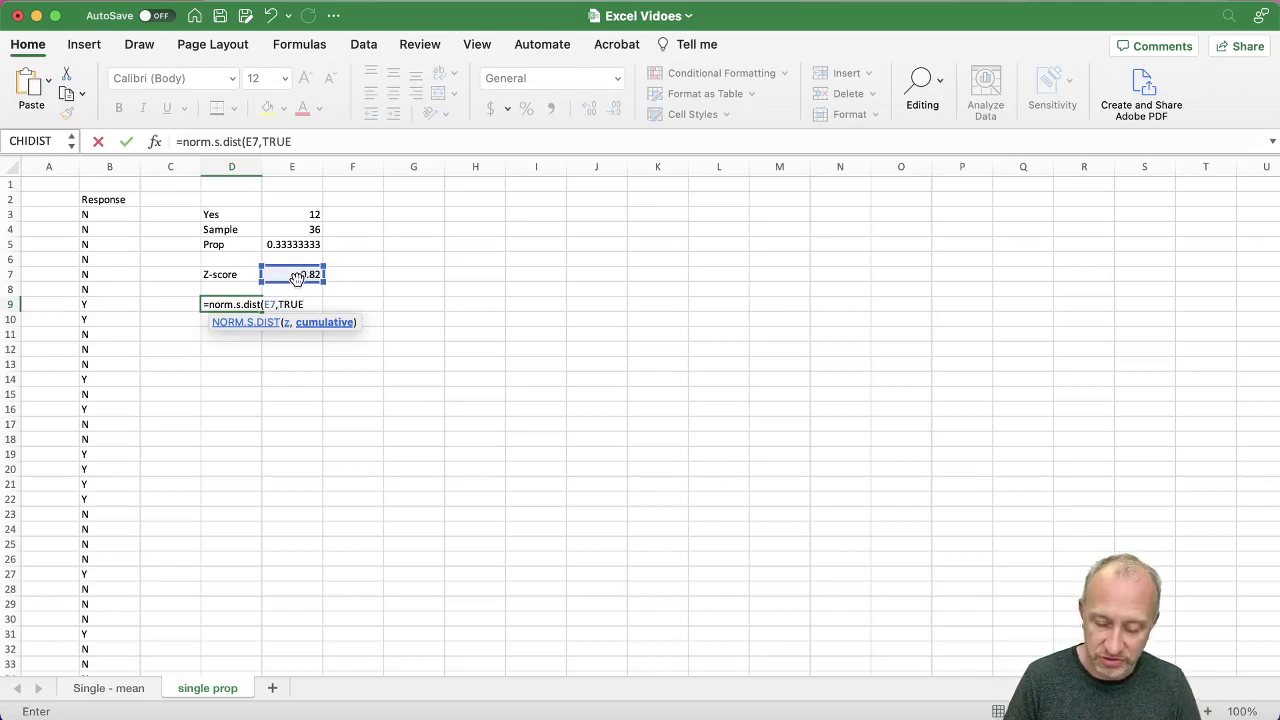
text())
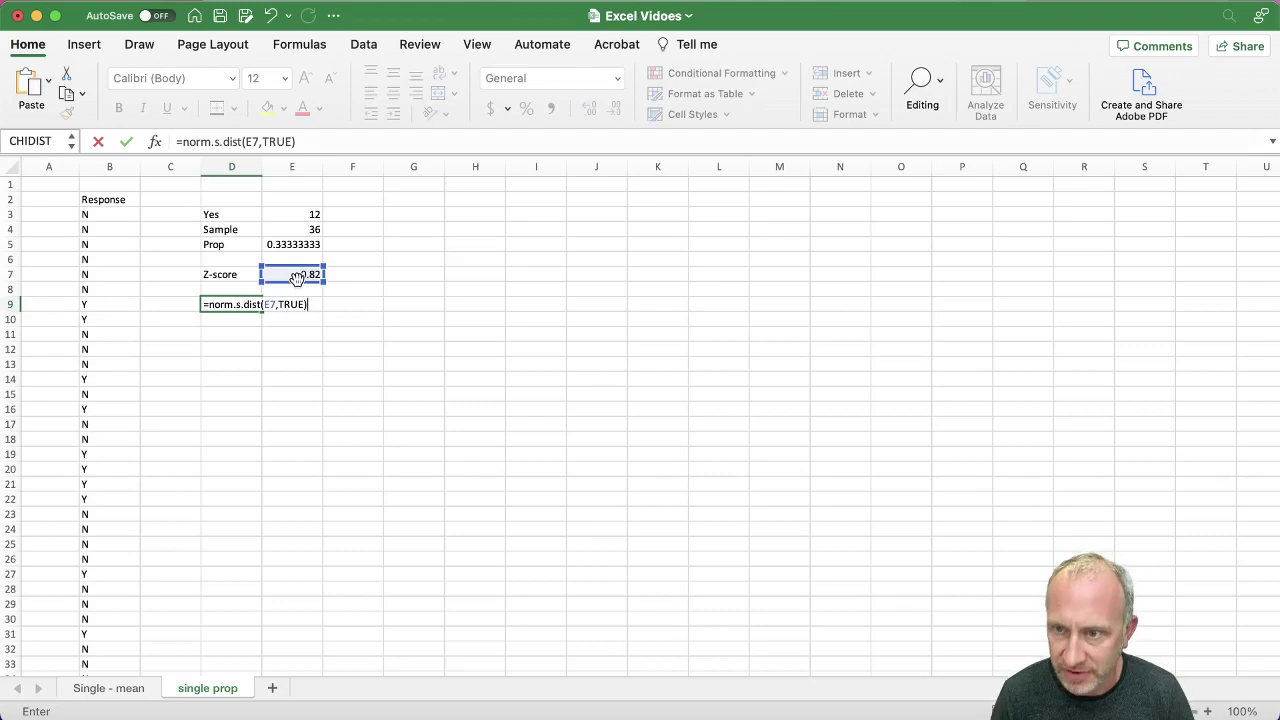
key(Return)
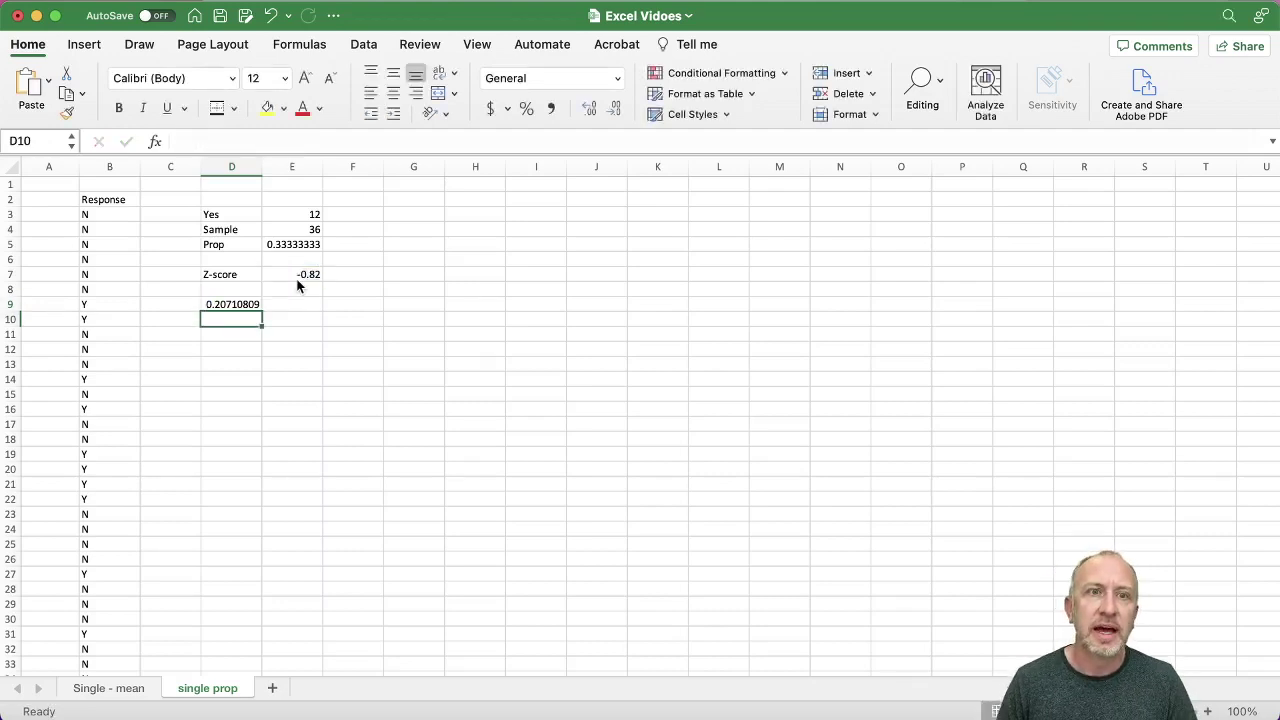
Step: Move the probability from D9 to E9 and reduce its decimals to show 0.21
click(233, 306)
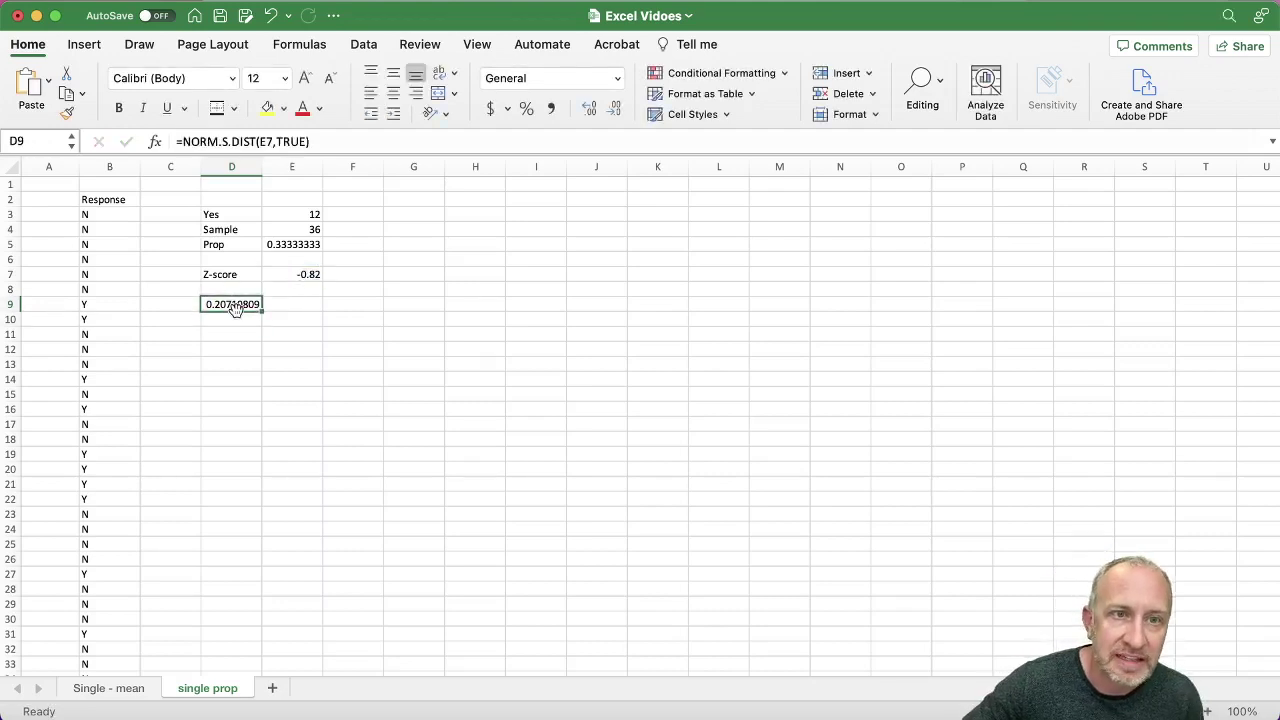
drag(238, 317, 289, 320)
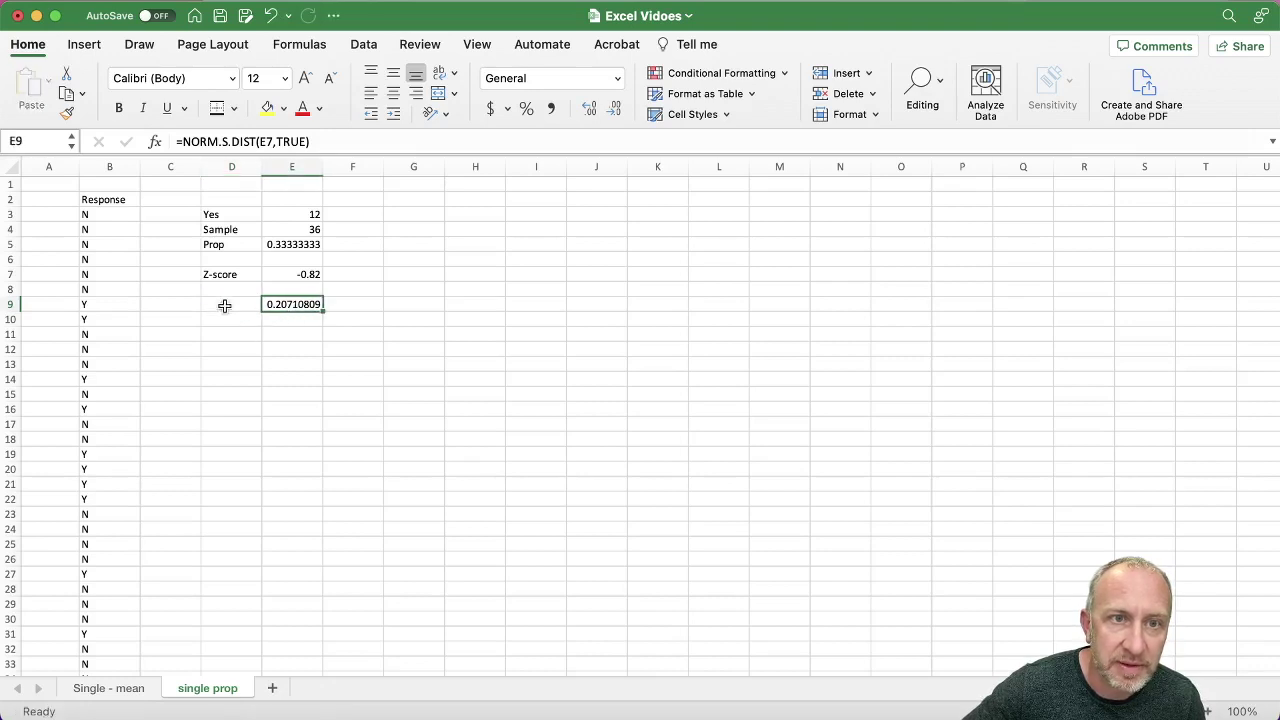
click(617, 108)
click(617, 108)
click(617, 108)
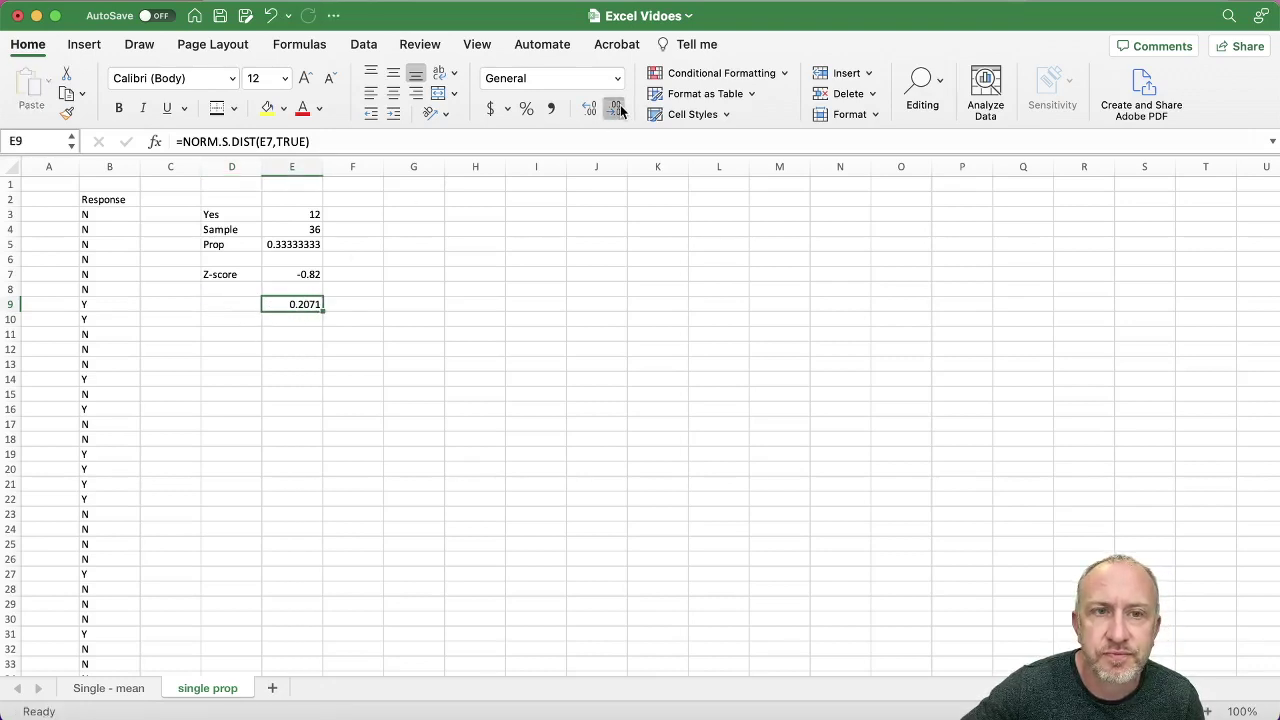
click(617, 108)
click(617, 108)
click(617, 108)
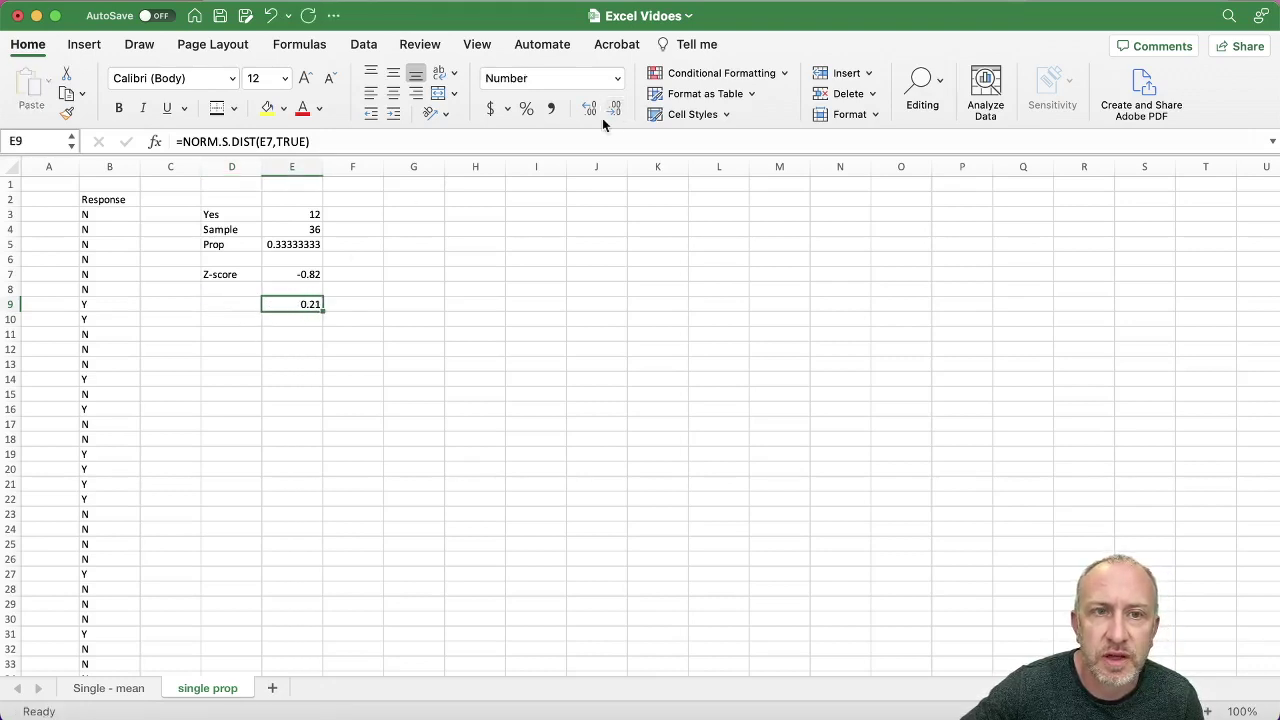
click(236, 304)
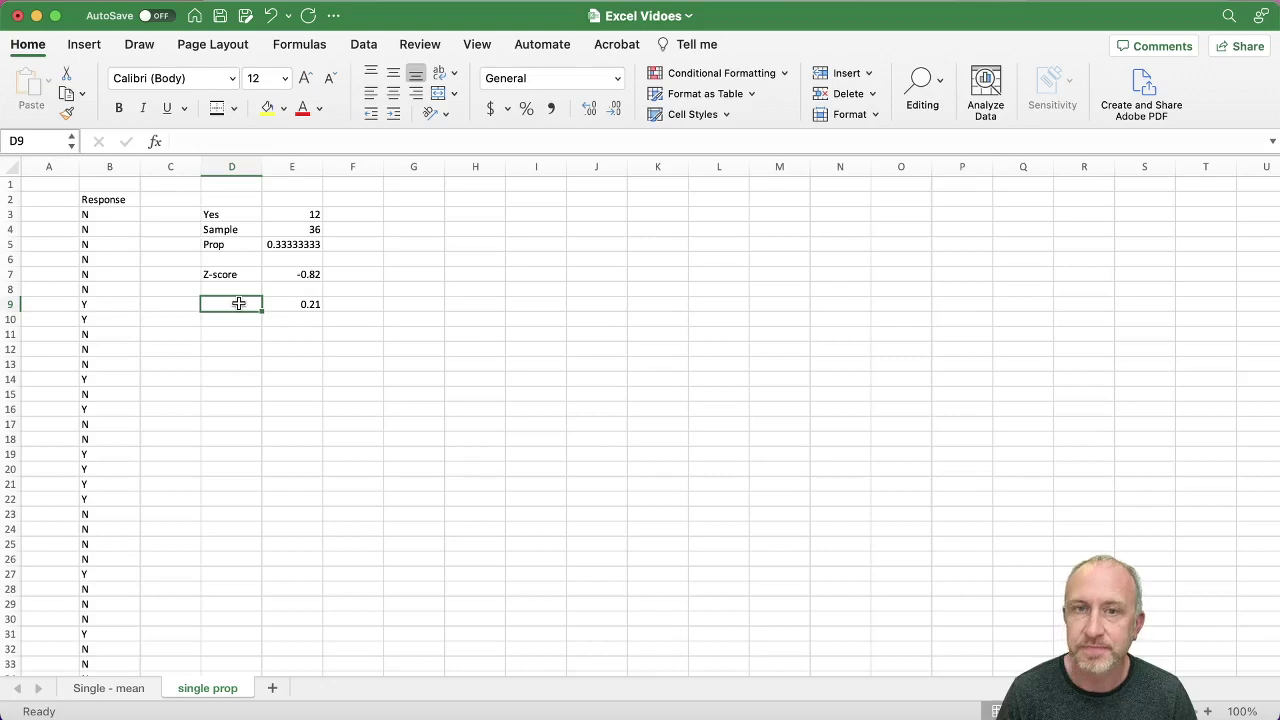
Step: Review the NORM.S.DIST arguments for E9 in Formula Builder, then close it
click(300, 304)
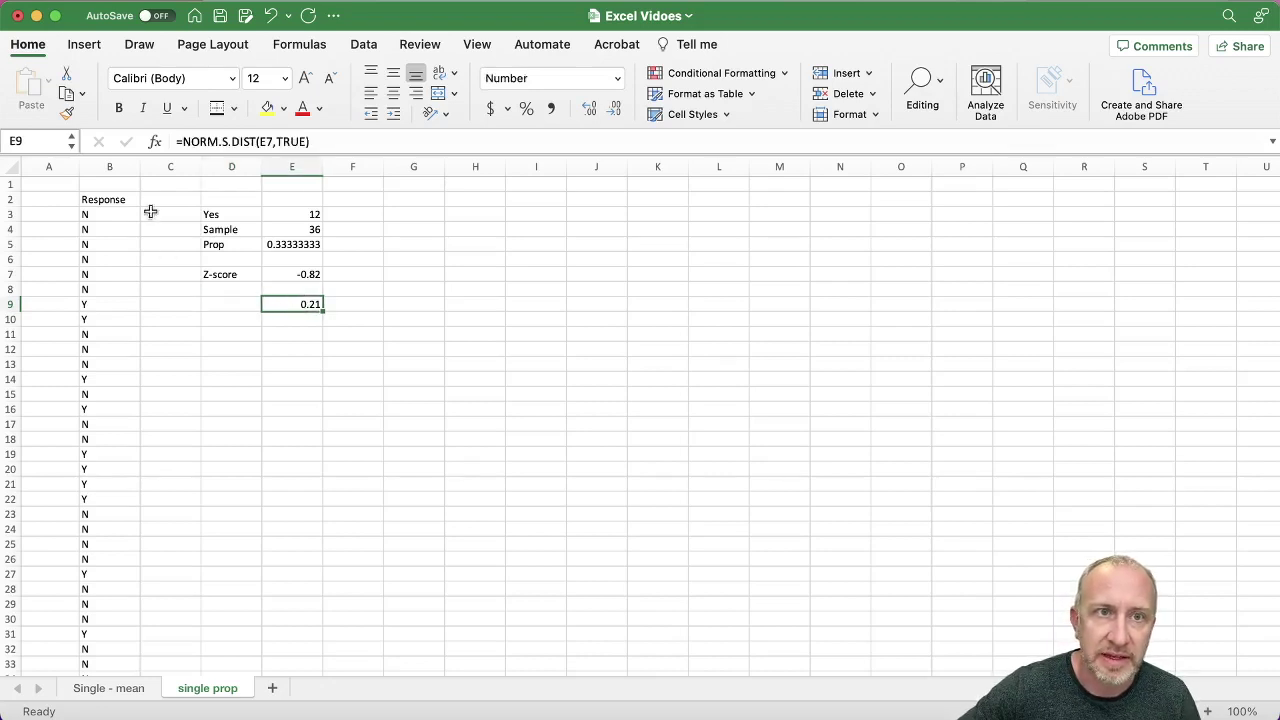
click(155, 141)
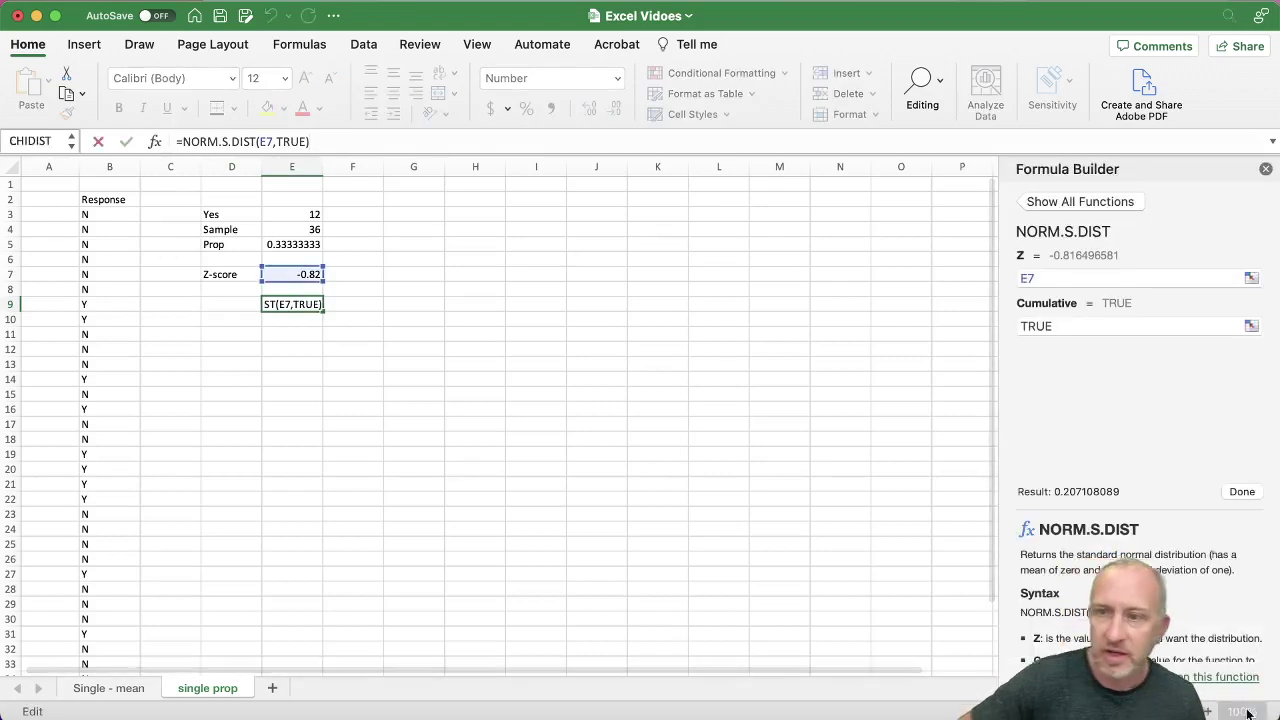
scroll(1092, 597, down, 2)
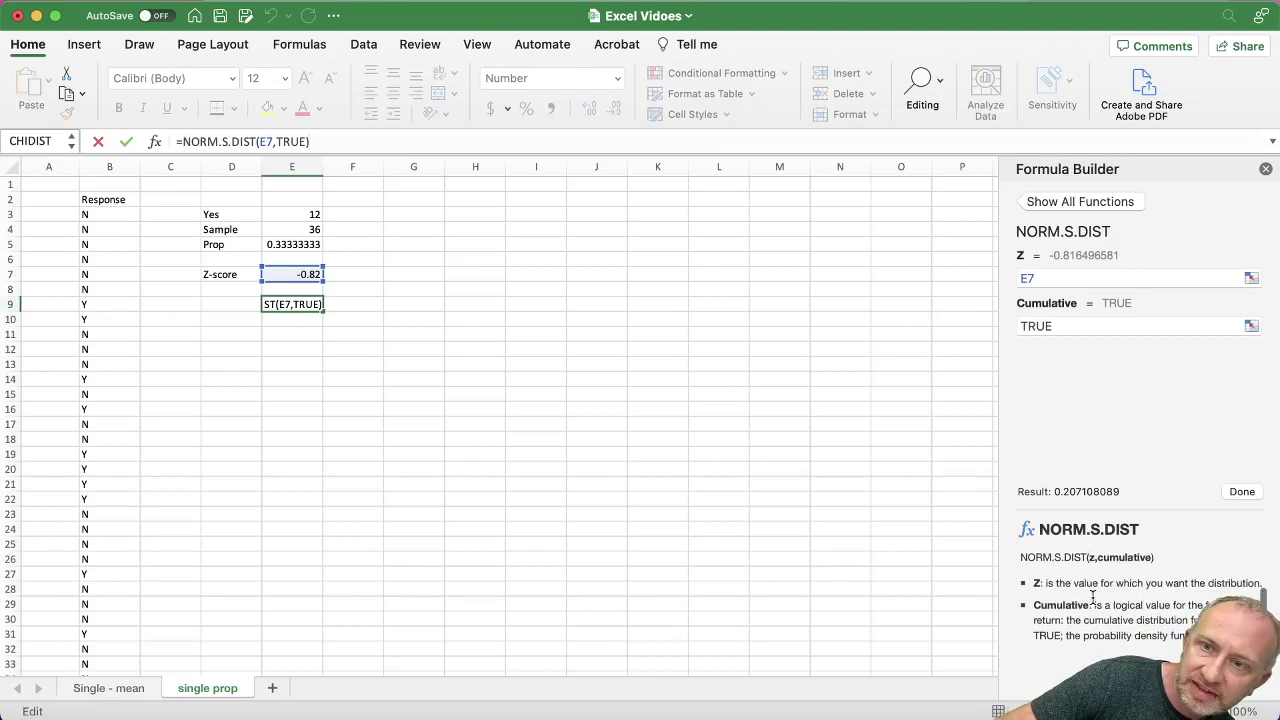
scroll(1090, 590, up, 2)
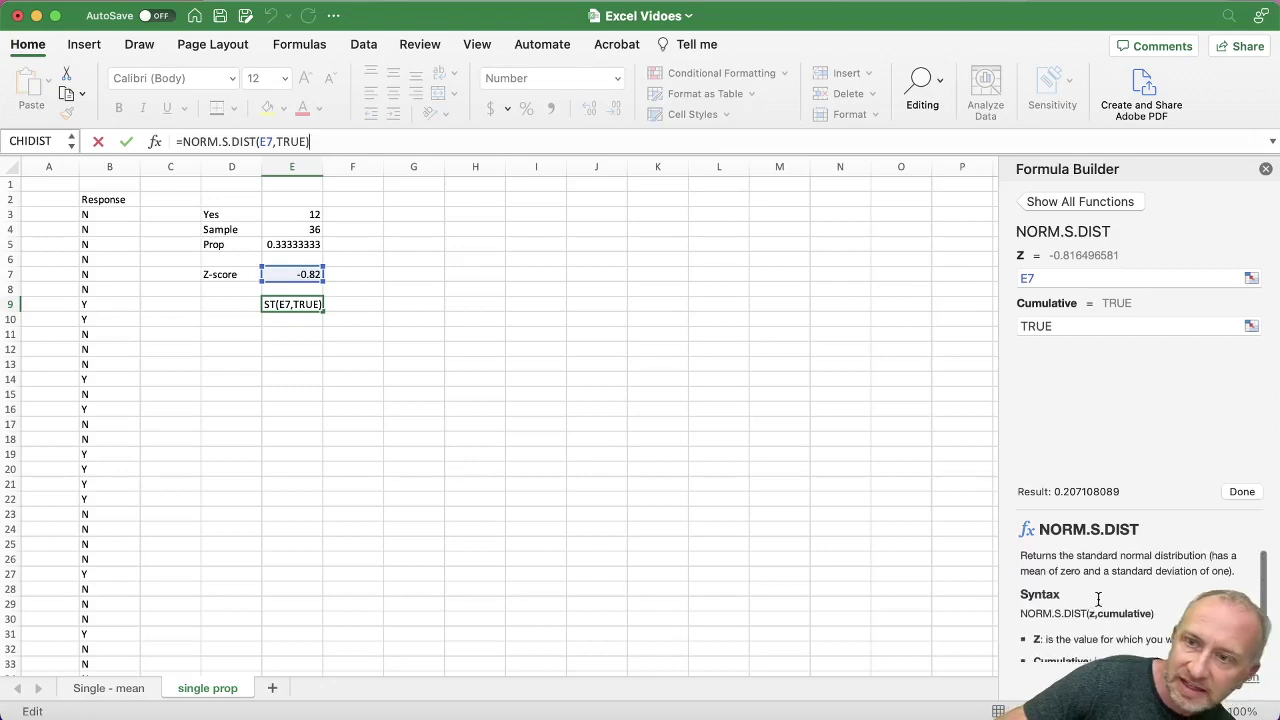
click(1265, 169)
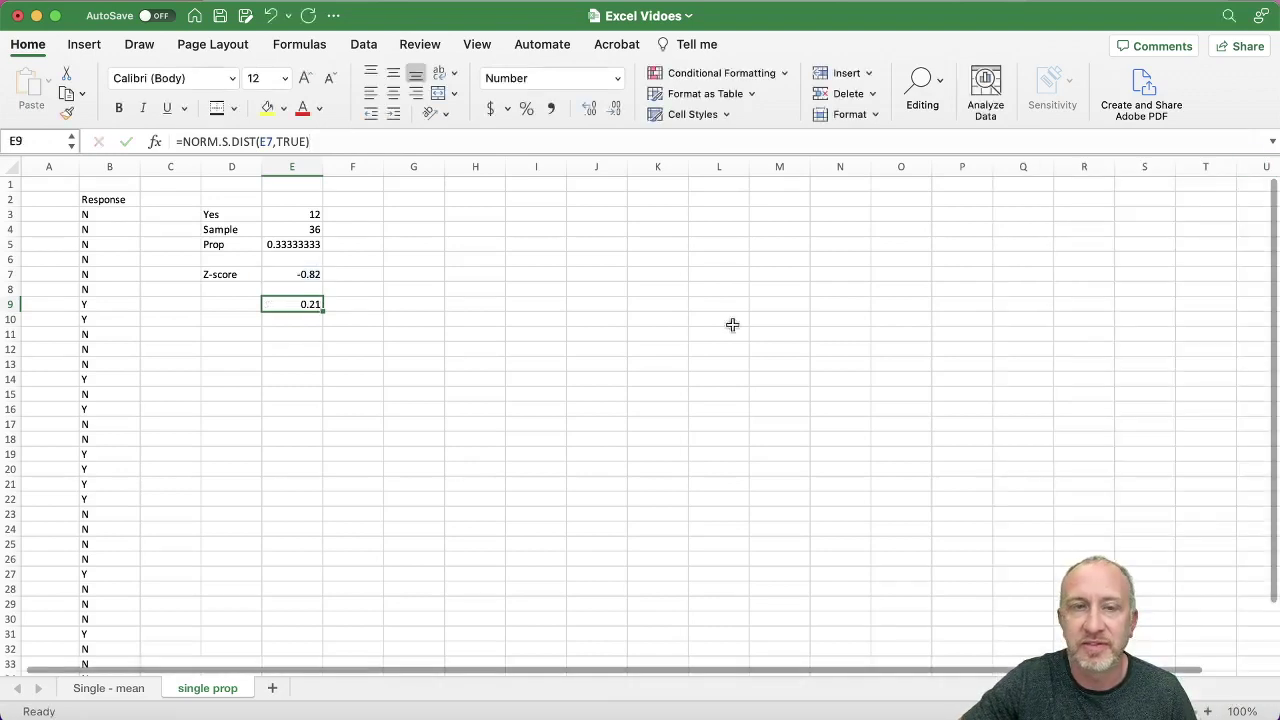
click(288, 275)
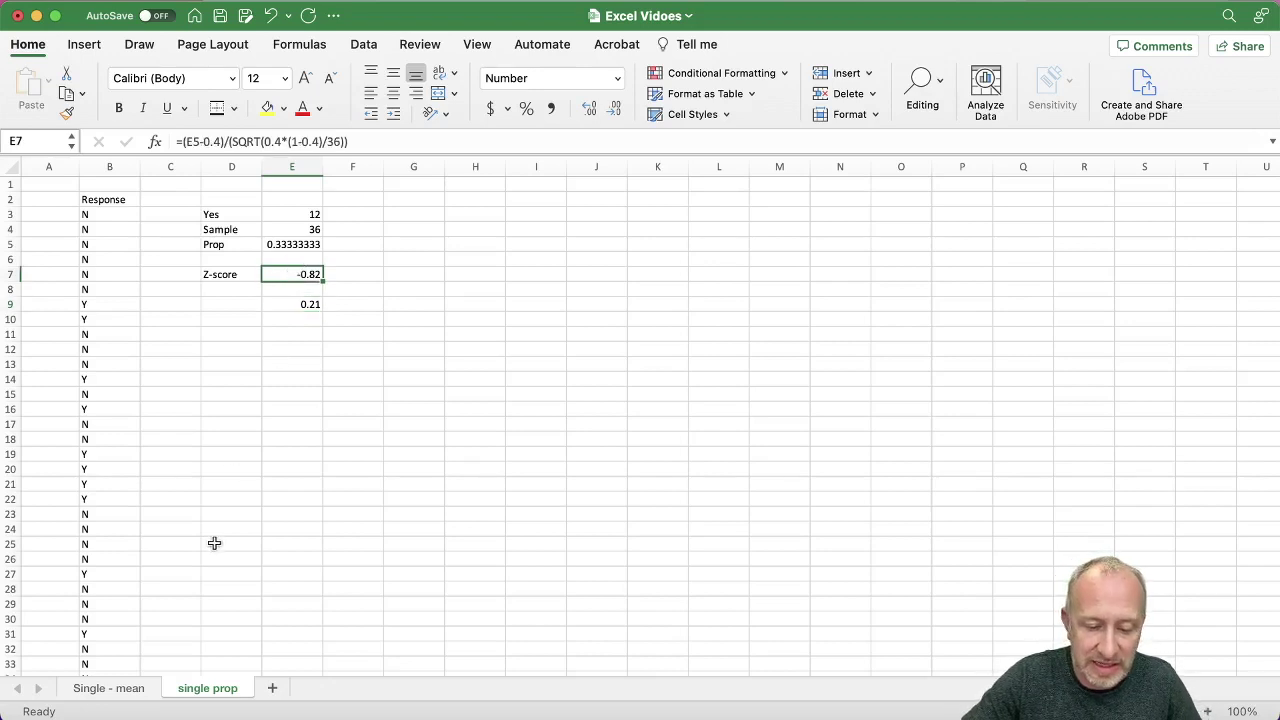
Step: Erase the x2 label and its arrow, then add denser red shading to the left tail
key(ctrl+Up)
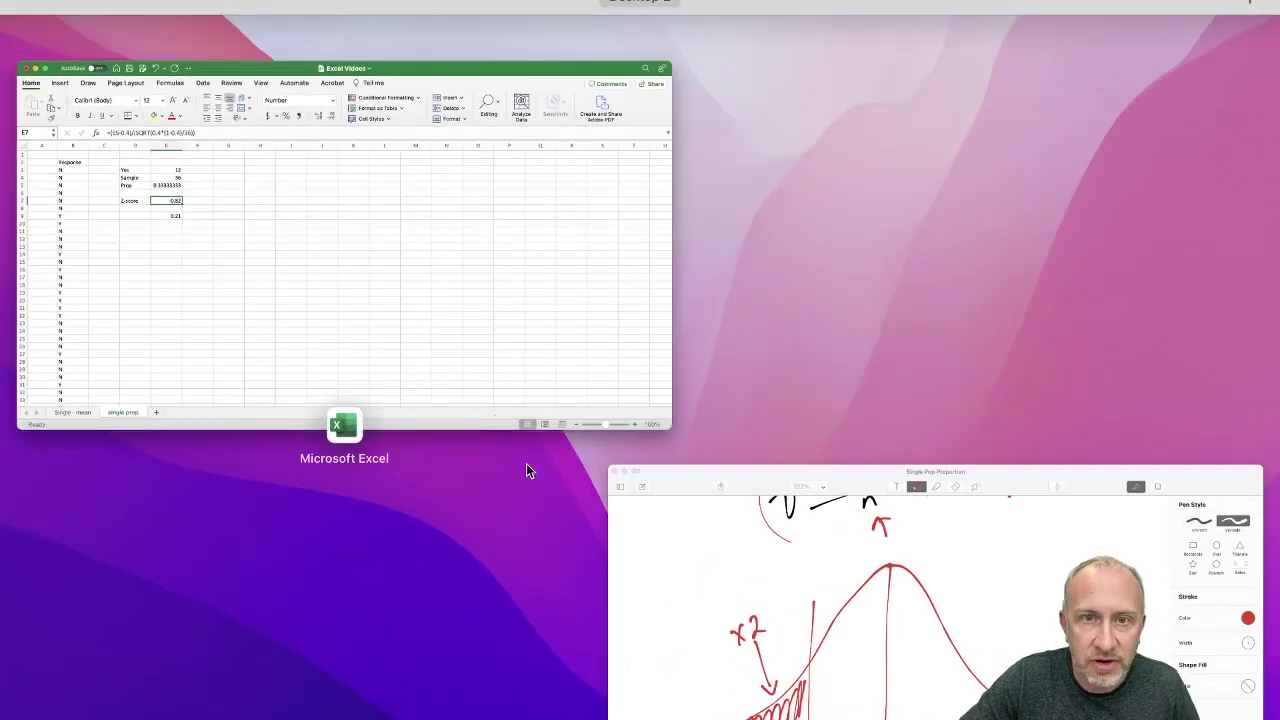
click(812, 594)
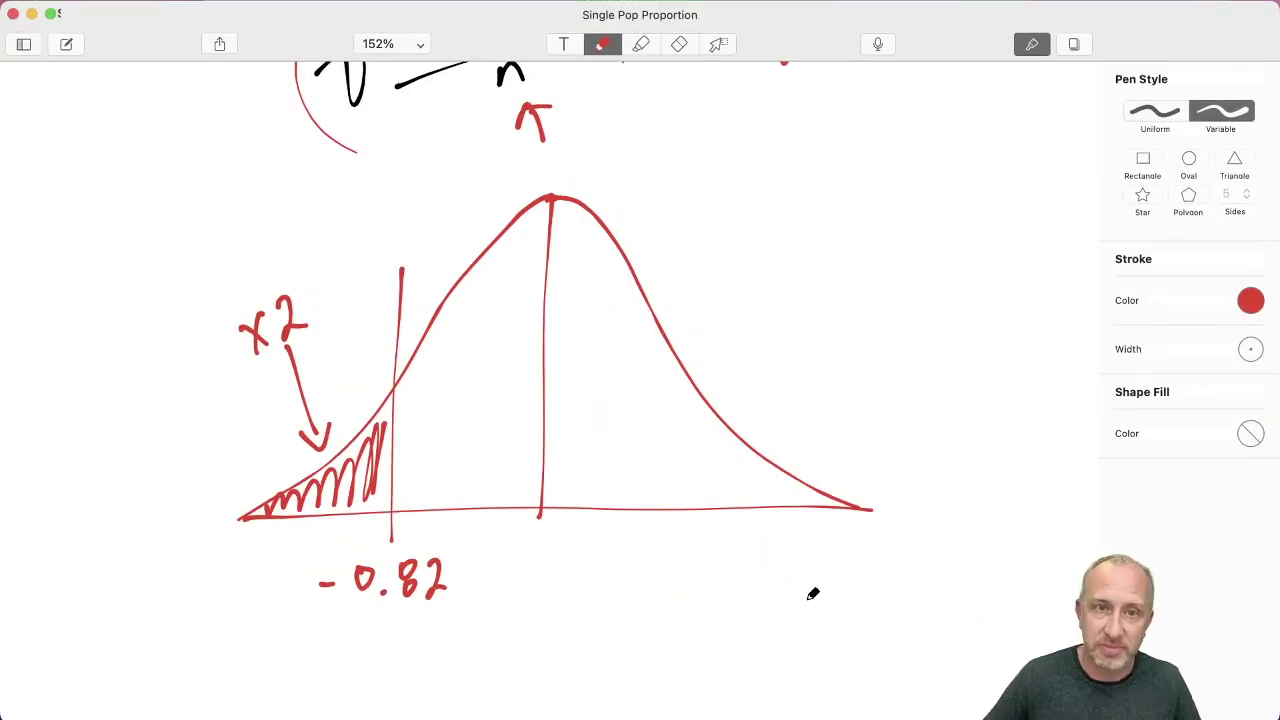
click(679, 44)
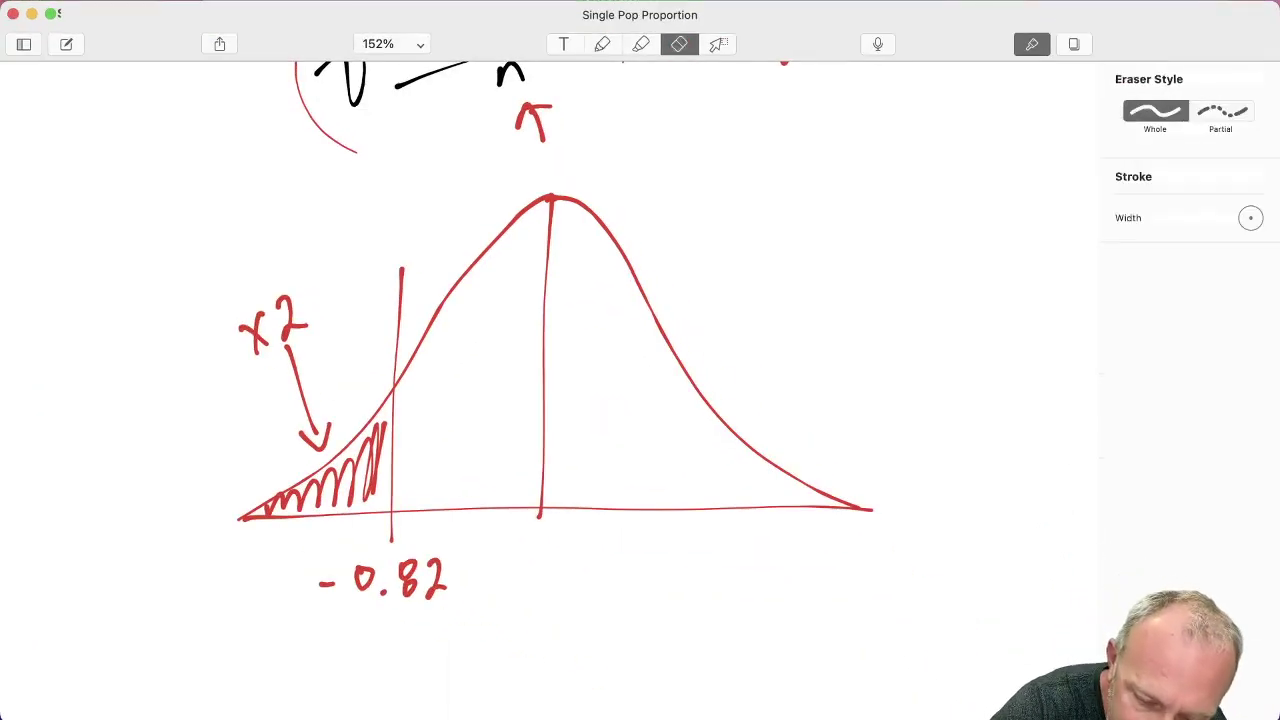
drag(248, 325, 303, 386)
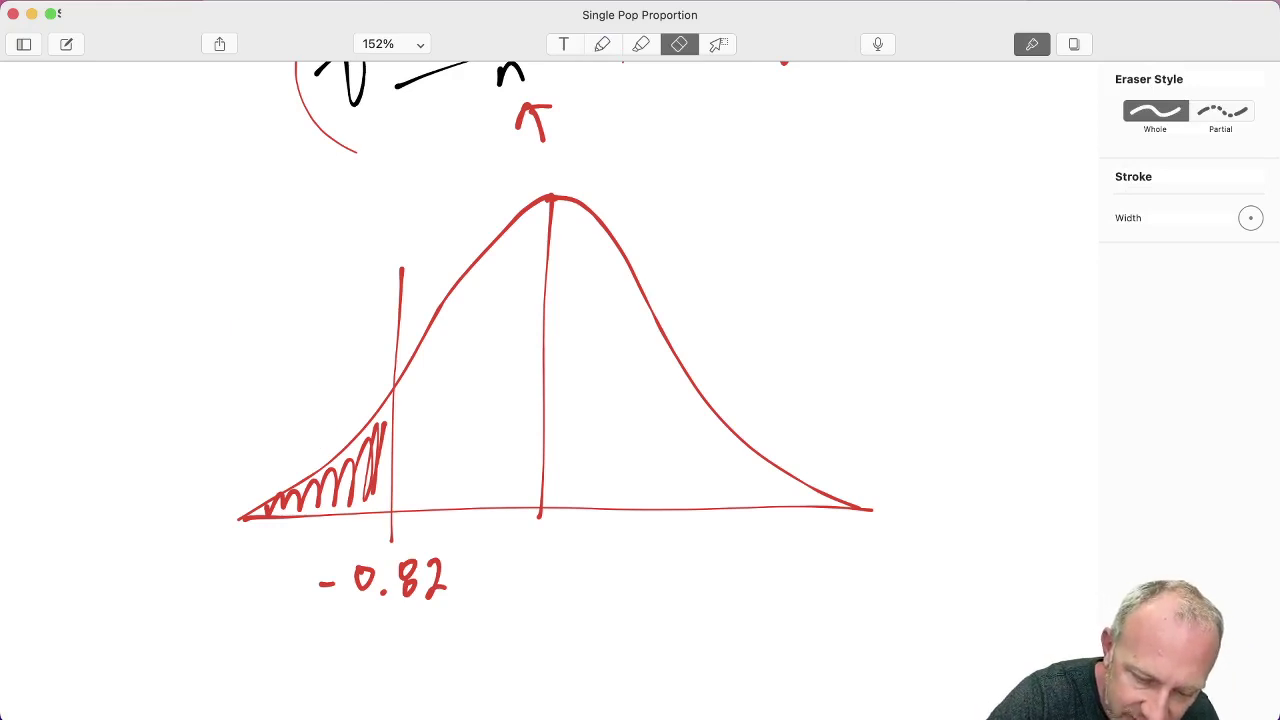
click(602, 44)
mouse_move(390, 424)
mouse_down()
mouse_move(362, 478)
mouse_move(330, 470)
mouse_move(290, 512)
mouse_up()
Step: Shade the middle of the curve blue, then add a red peak line and left and right arrows
click(1250, 300)
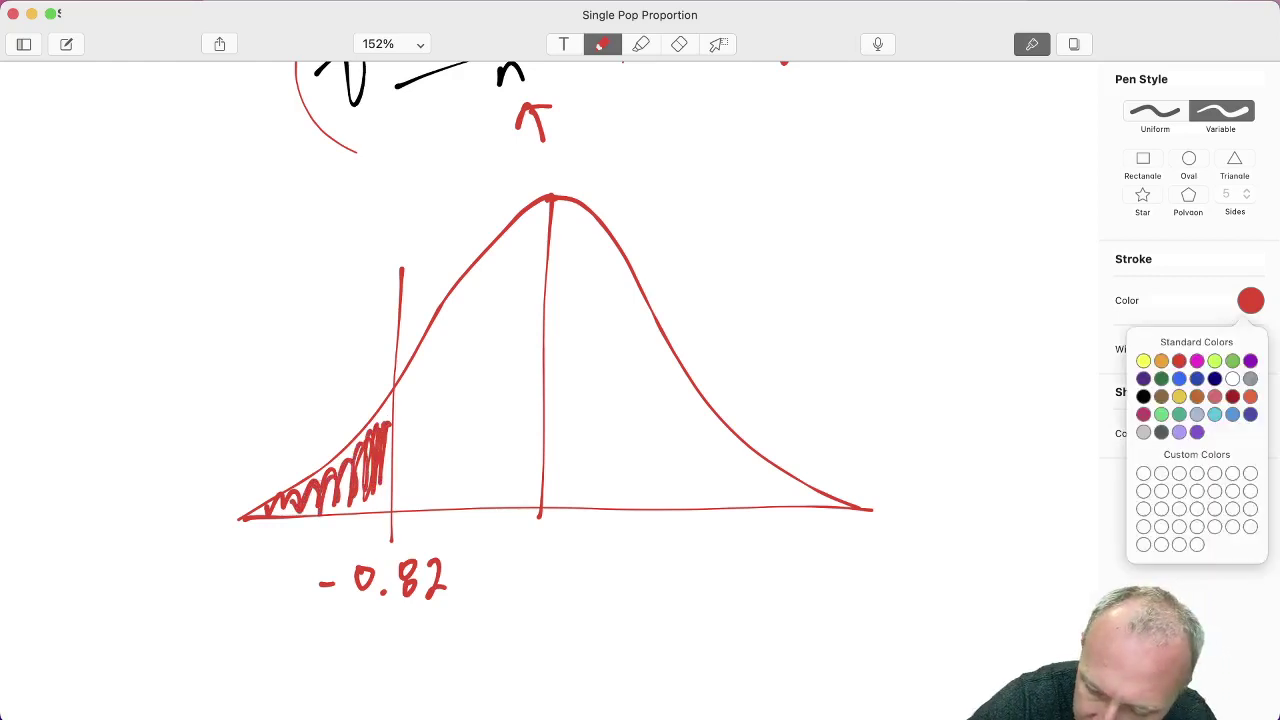
mouse_move(420, 445)
mouse_down()
mouse_move(428, 400)
mouse_move(491, 306)
mouse_move(523, 449)
mouse_move(585, 402)
mouse_move(674, 403)
mouse_move(770, 487)
mouse_up()
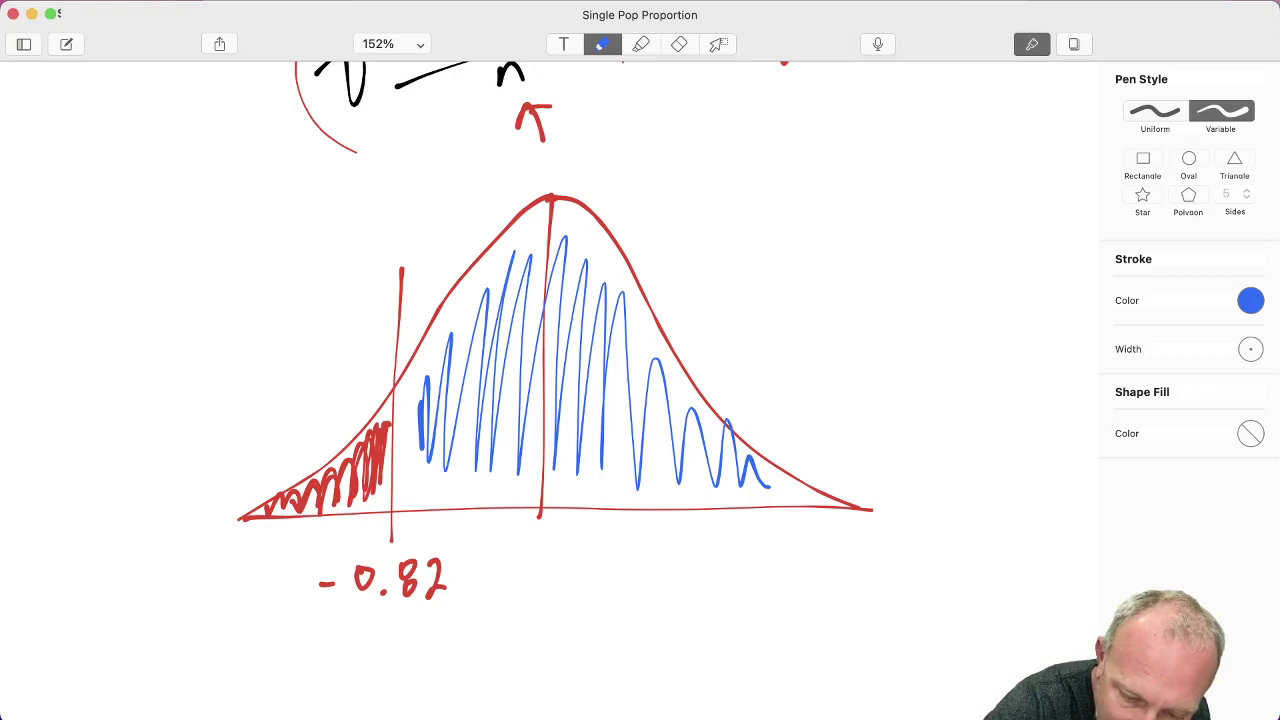
click(1250, 300)
click(1179, 360)
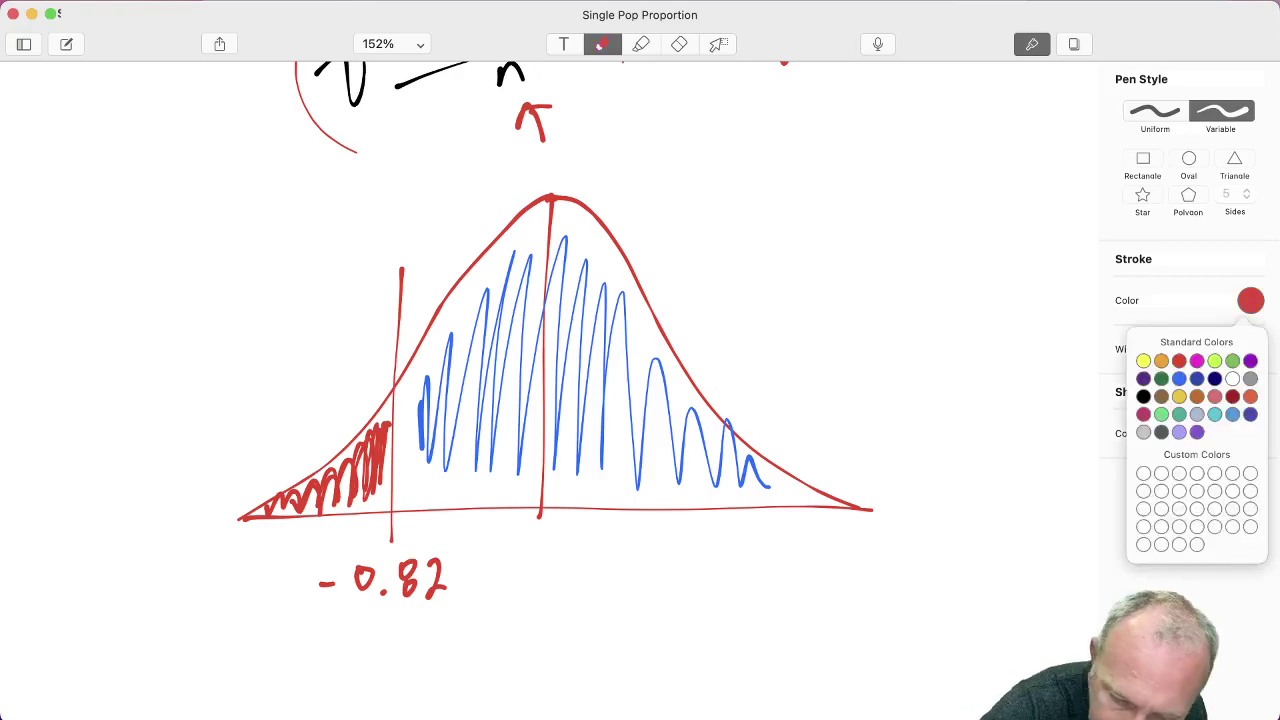
mouse_move(557, 156)
mouse_down()
mouse_move(546, 583)
mouse_move(565, 130)
mouse_up()
mouse_move(614, 170)
mouse_down()
mouse_move(764, 167)
mouse_move(746, 183)
mouse_up()
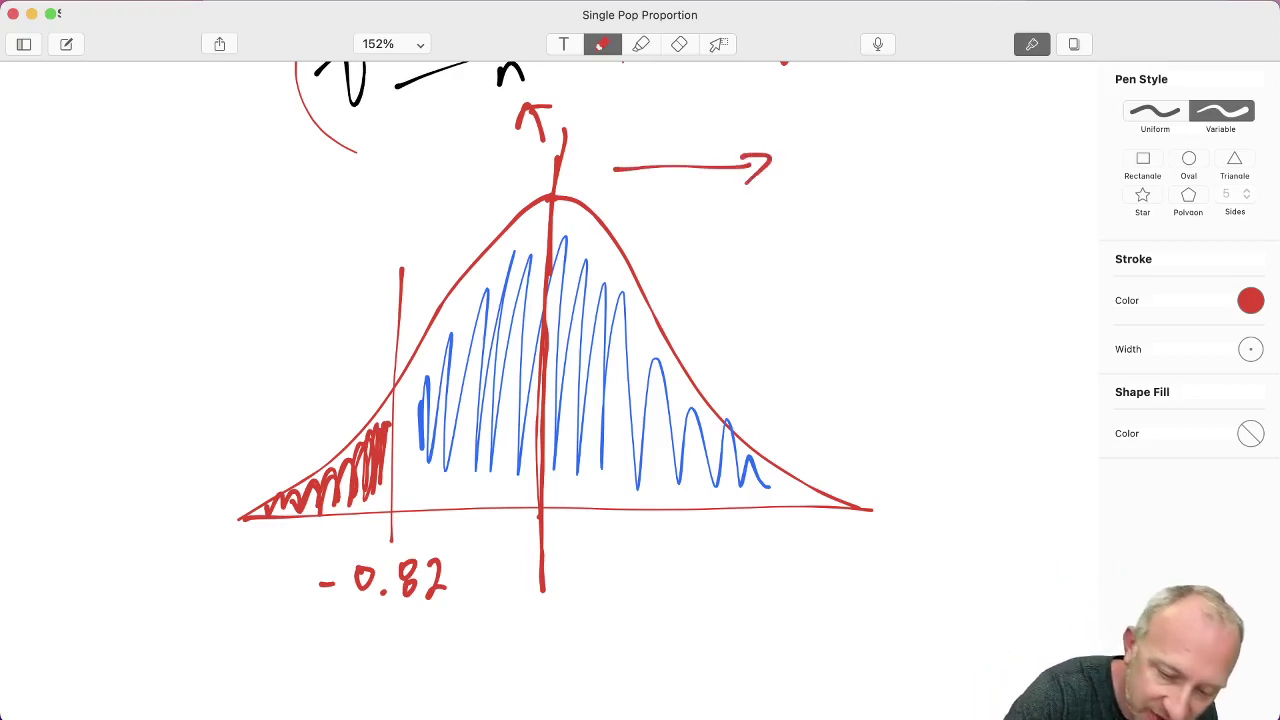
mouse_move(516, 167)
mouse_down()
mouse_move(289, 181)
mouse_move(320, 211)
mouse_up()
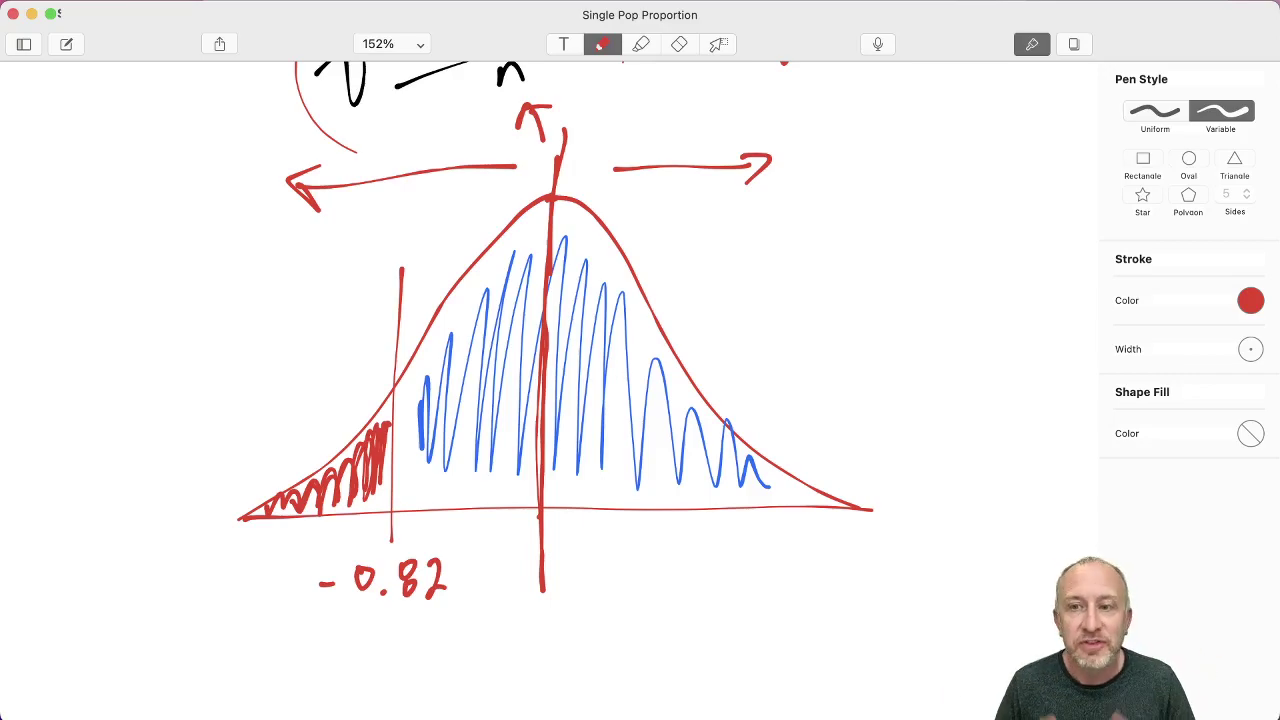
Step: Check the lower-tail probability in E9 of the Excel workbook
key(ctrl+Up)
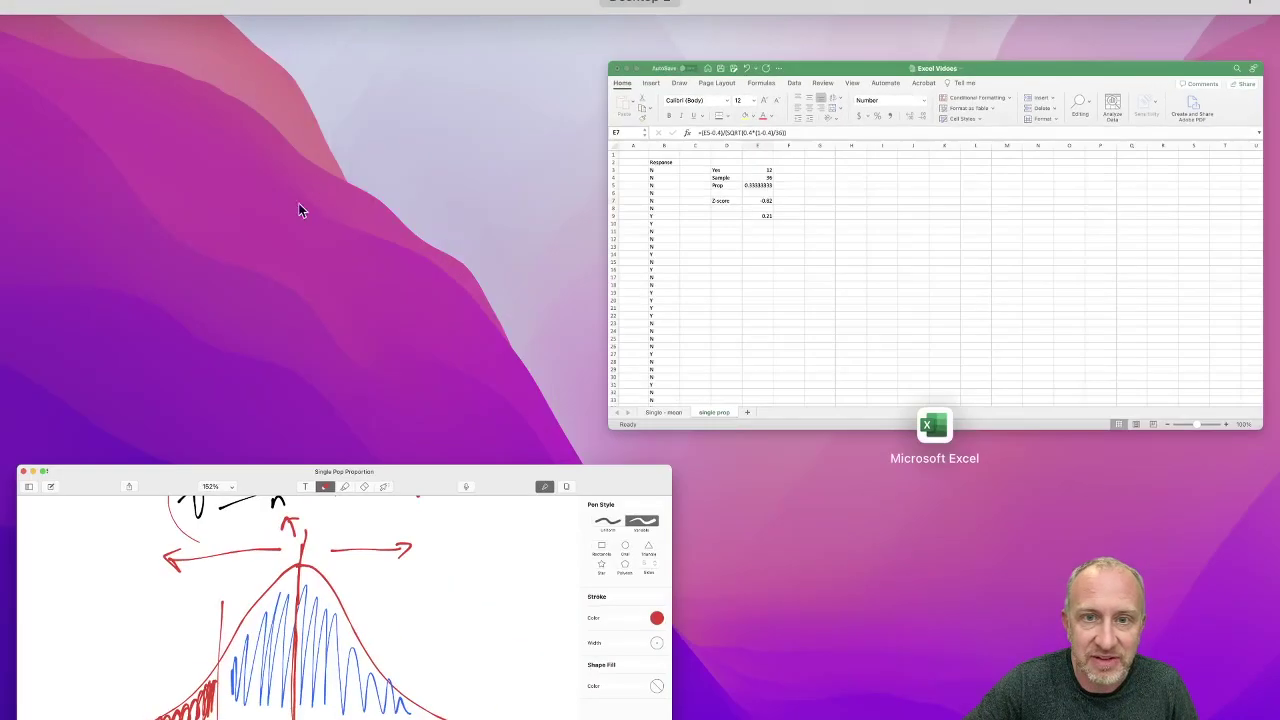
click(700, 194)
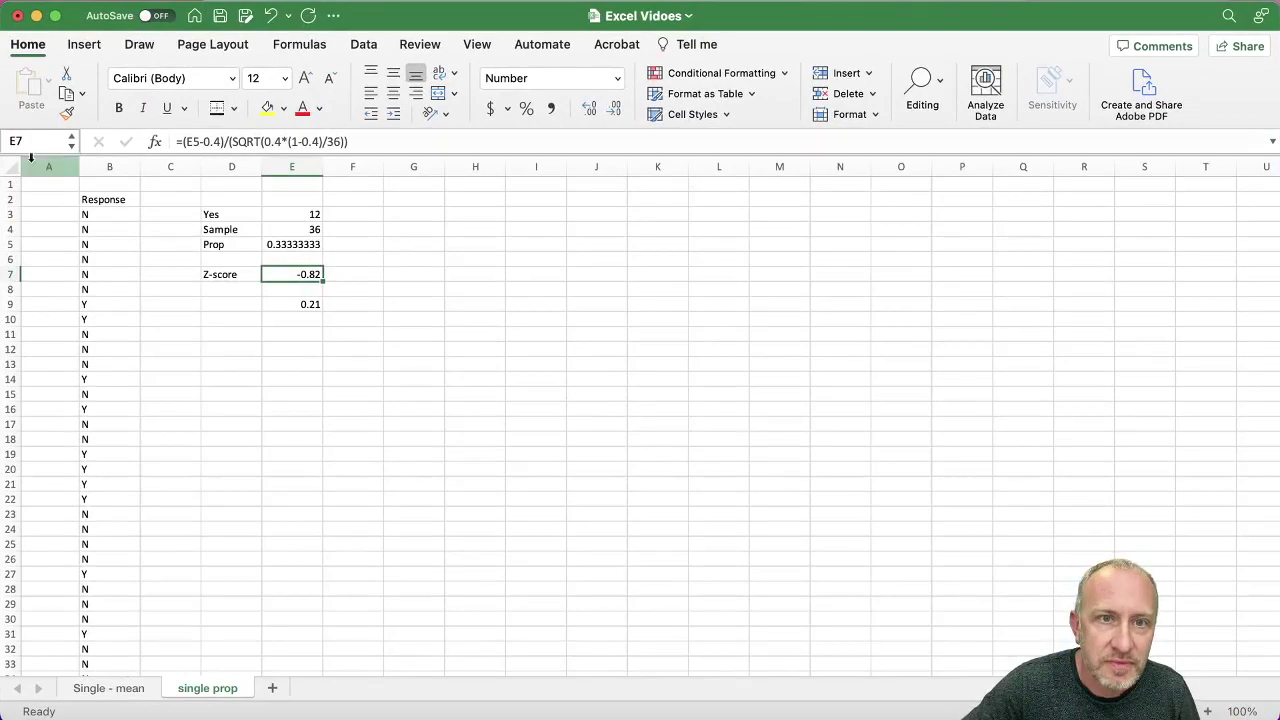
click(311, 310)
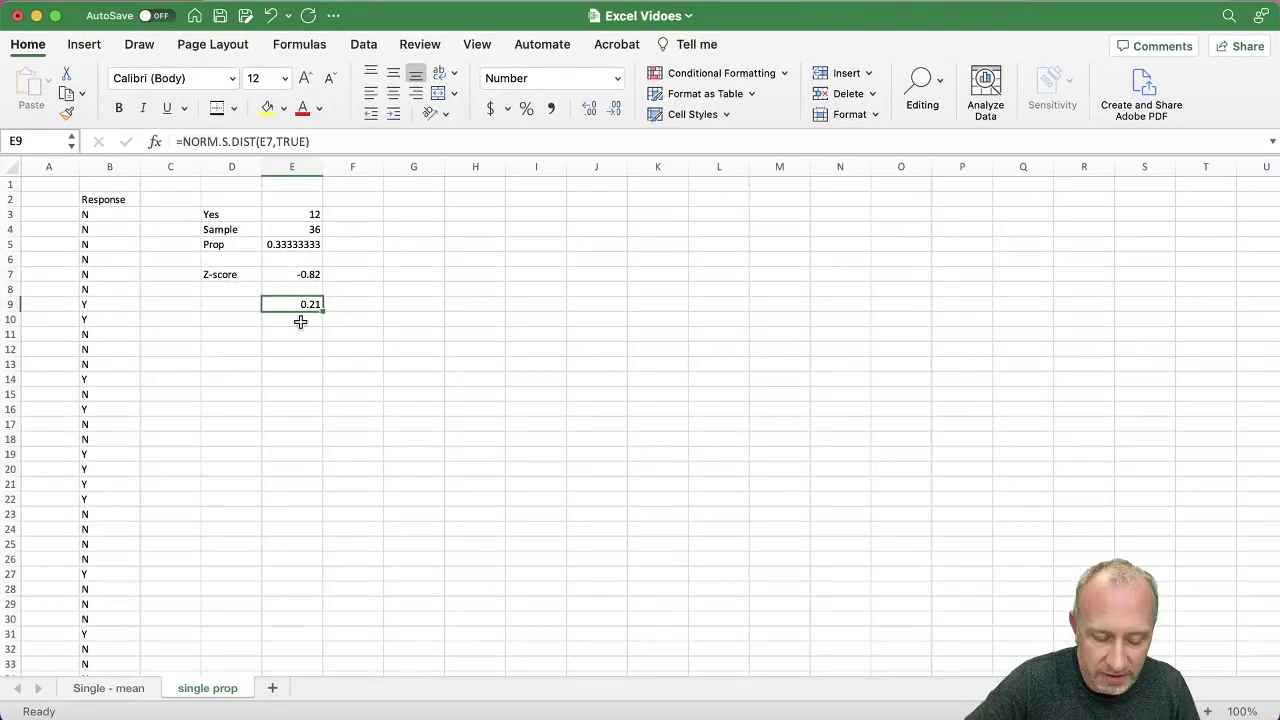
Step: Back in the drawing, add an arrow to the shaded left tail labelled 0.21
key(ctrl+Up)
click(508, 506)
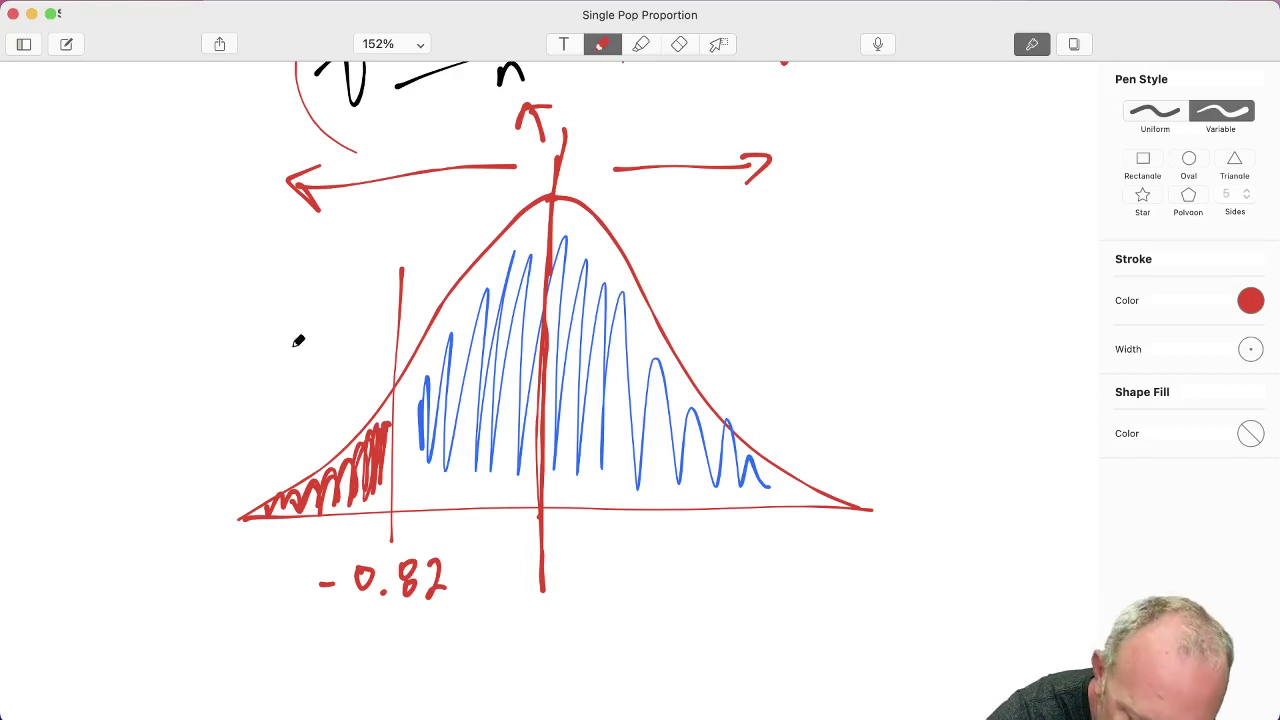
mouse_move(258, 332)
mouse_down()
mouse_move(306, 409)
mouse_move(288, 422)
mouse_up()
drag(178, 318, 230, 322)
click(197, 330)
drag(235, 300, 237, 316)
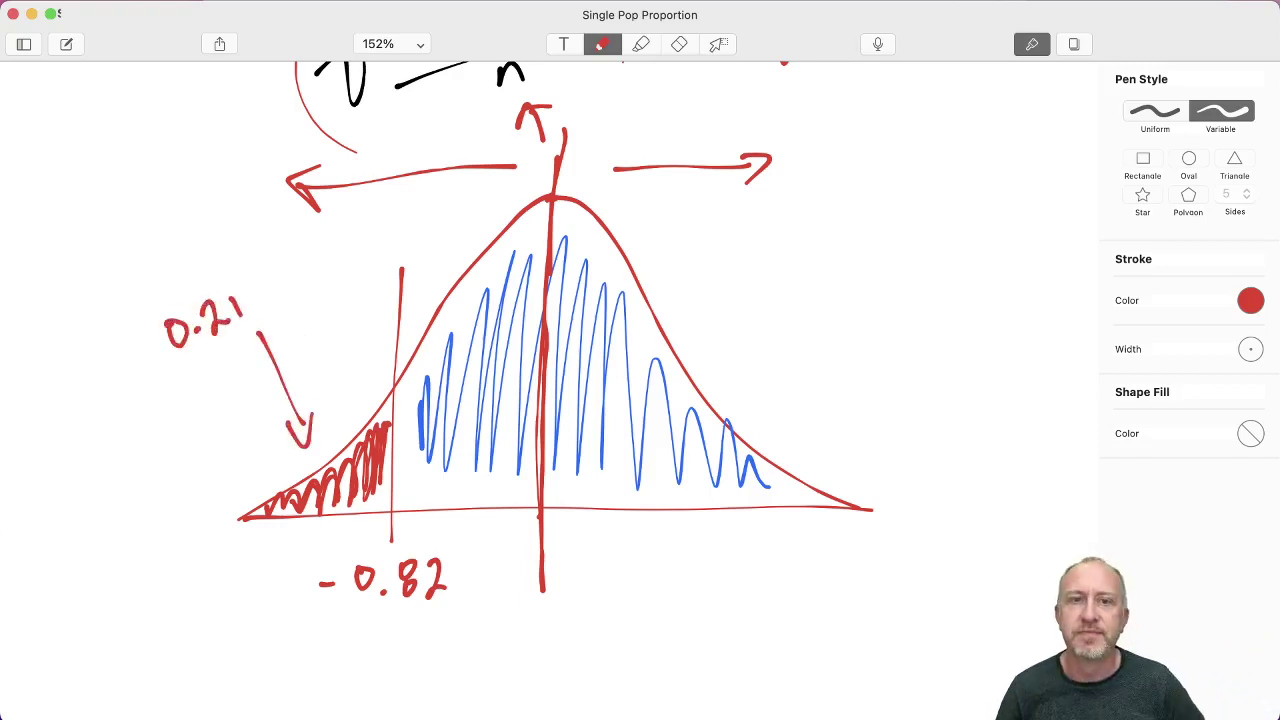
Step: Label D9 'Lower Tail' and D10 'Upper Tail', then begin E10's formula with =1-
key(ctrl+Up)
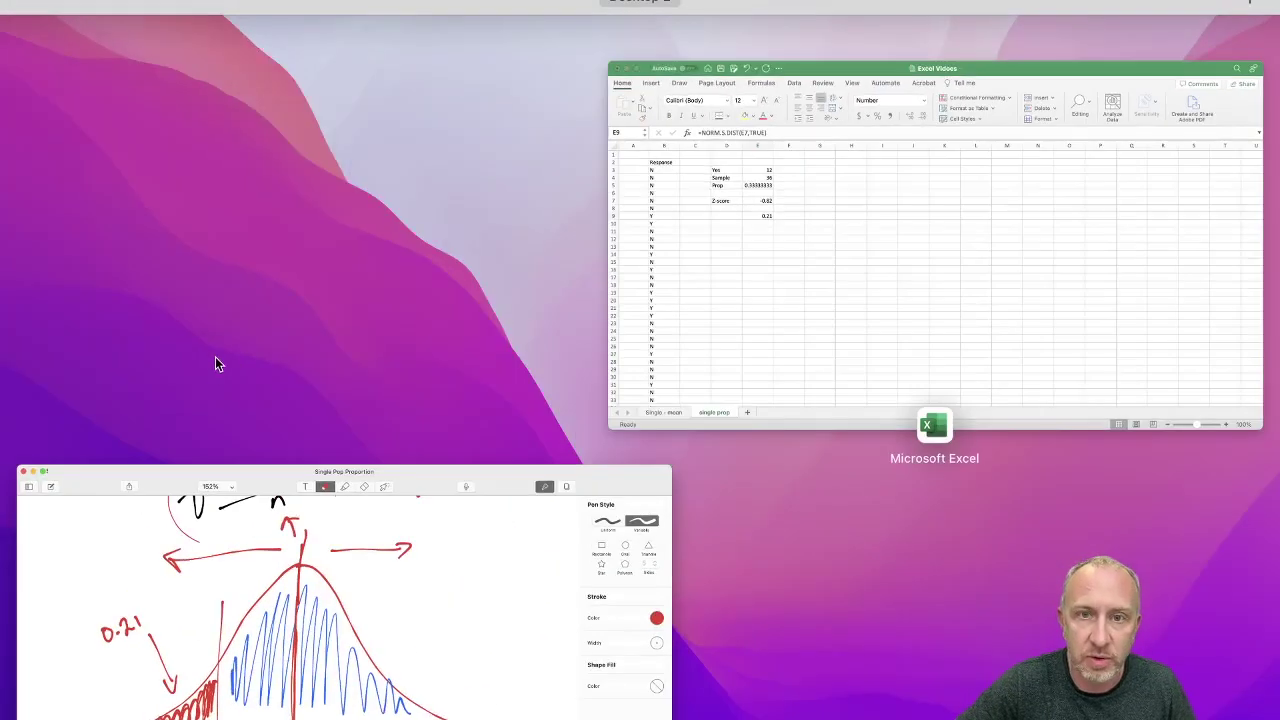
click(736, 346)
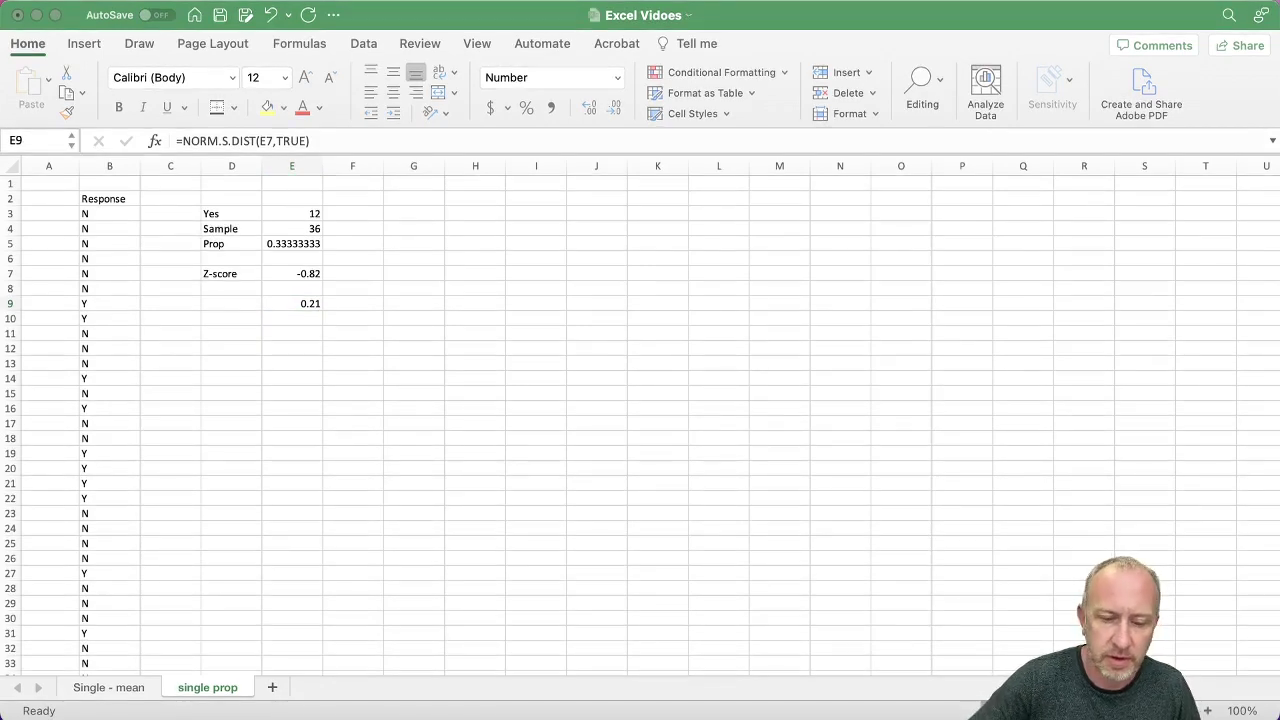
click(234, 301)
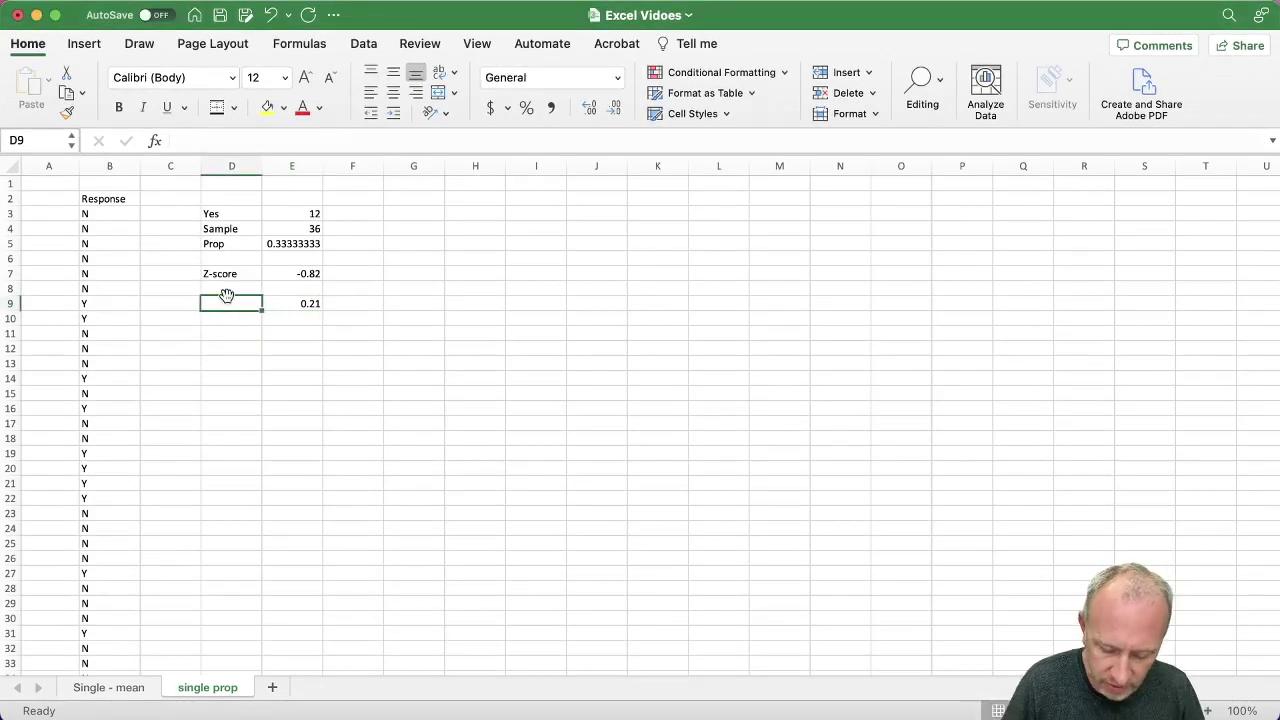
text(Lower Tail)
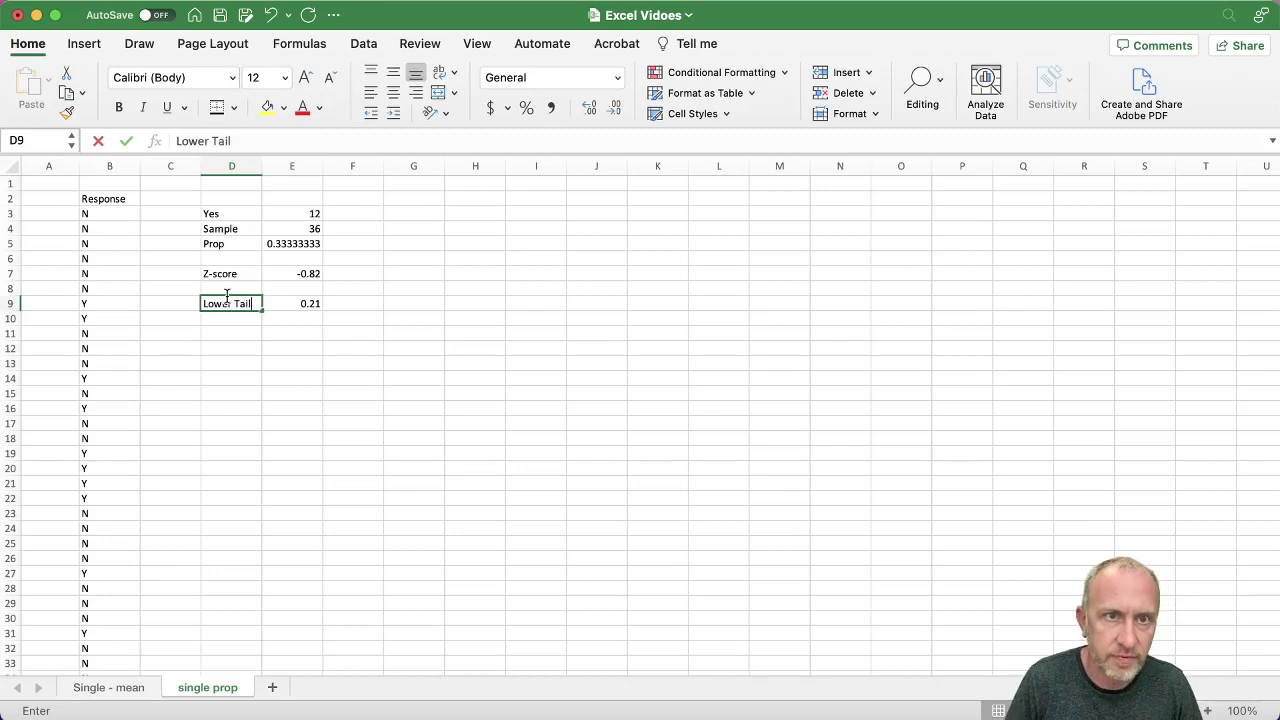
key(Return)
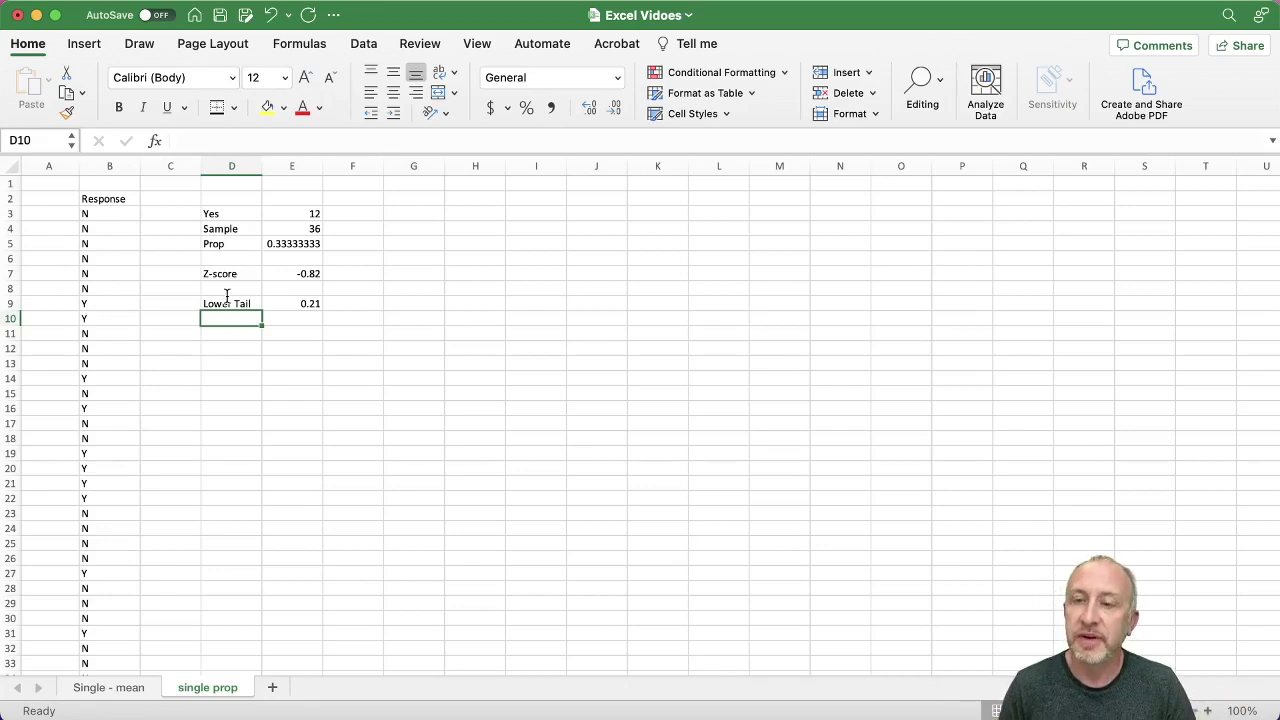
text(Upp)
text(er Tail)
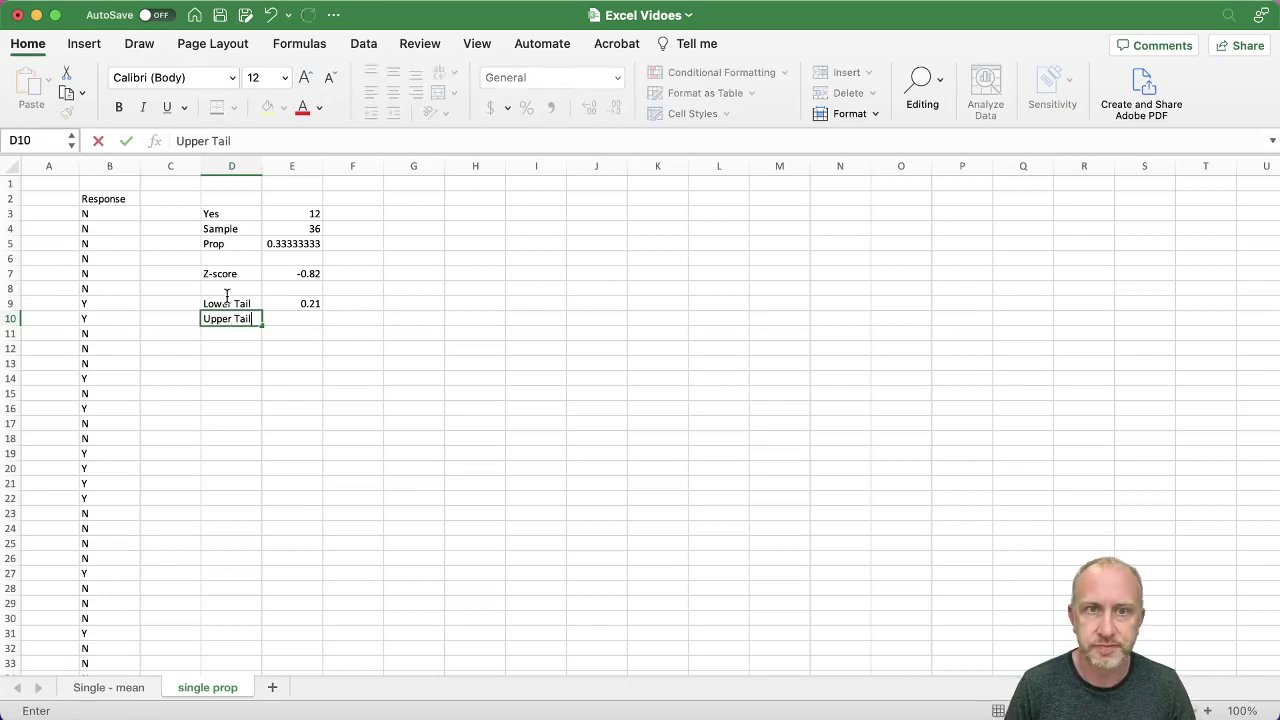
key(Tab)
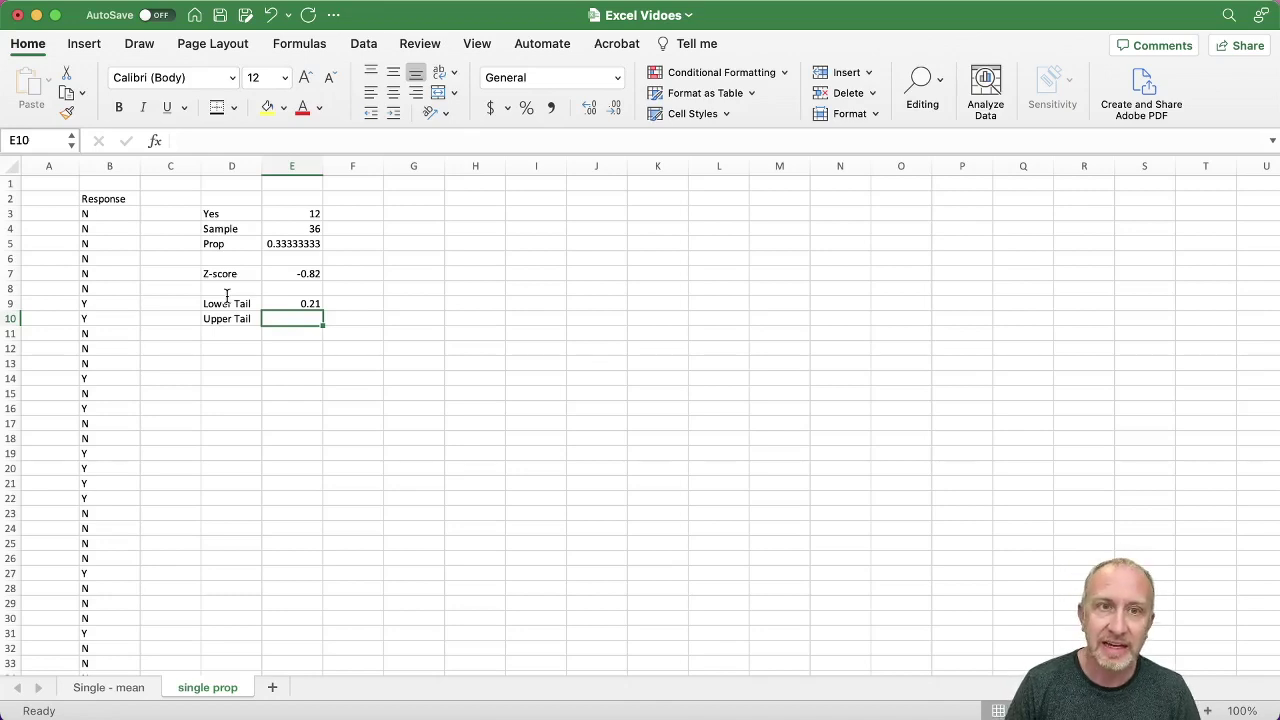
text(=1-)
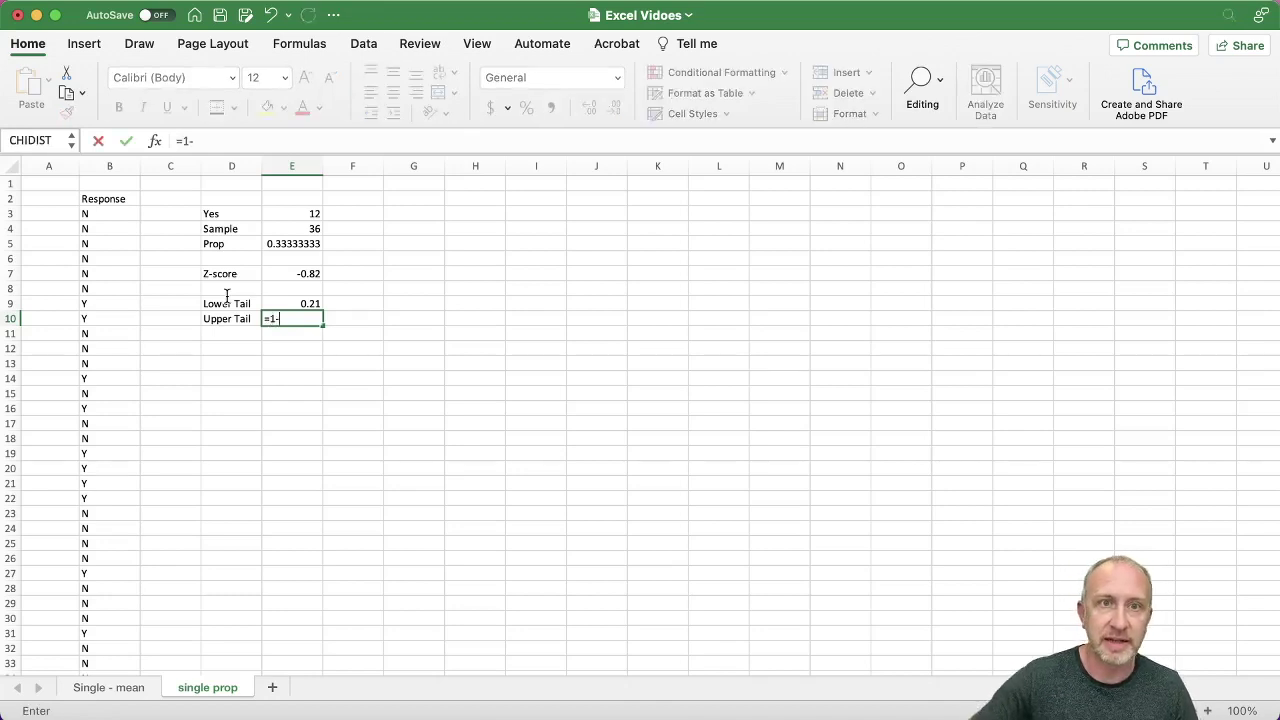
Step: Complete E10 as =1-E9 for the Upper Tail p-value and label D11 'Two Tail'
click(314, 304)
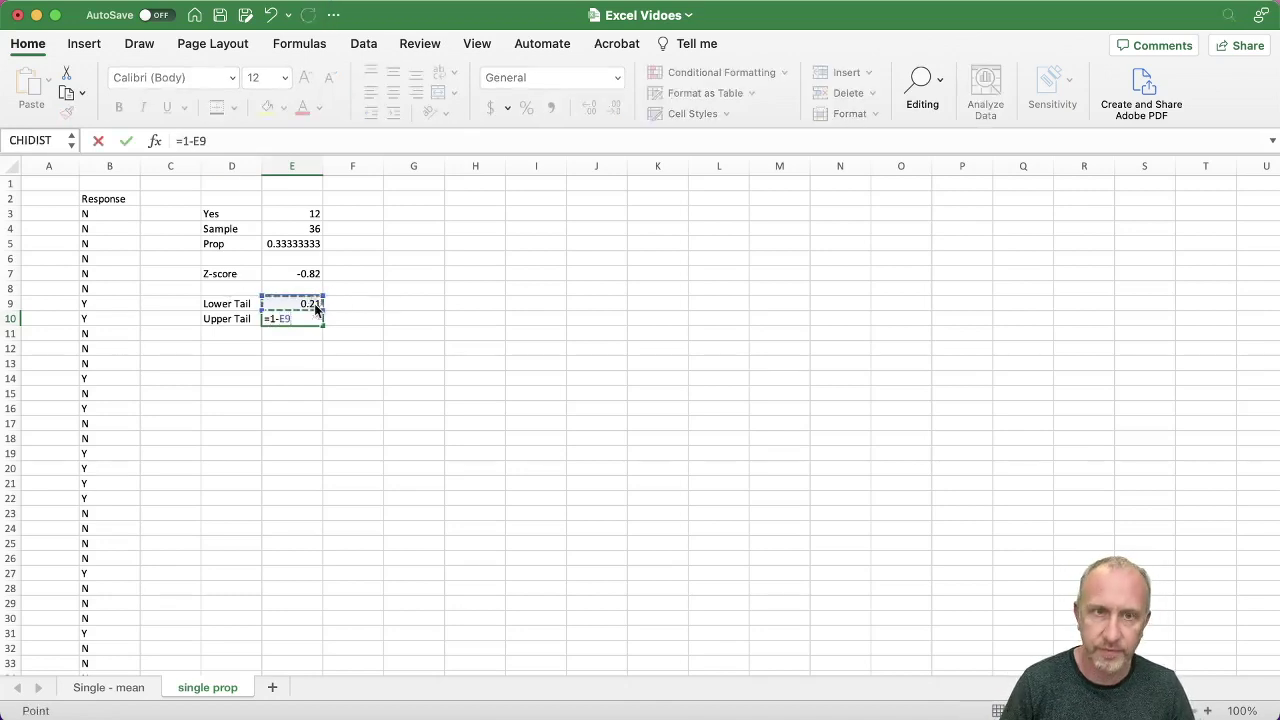
key(Return)
click(401, 335)
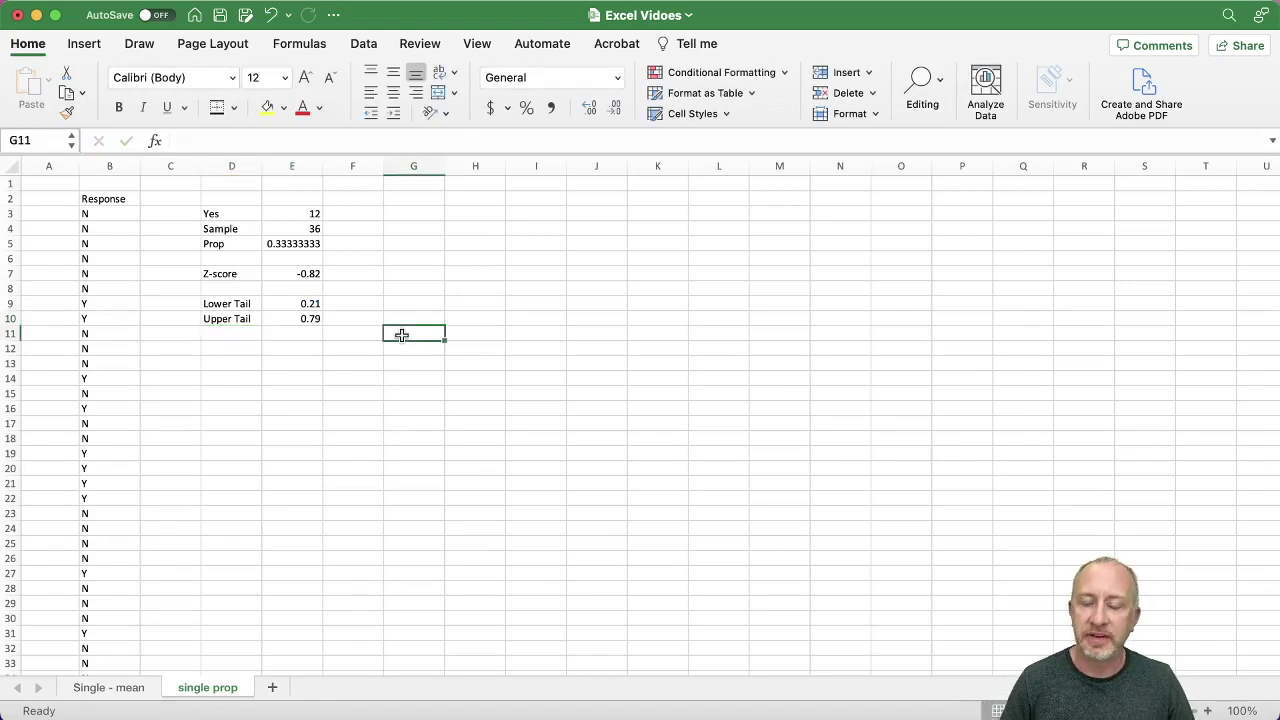
click(256, 335)
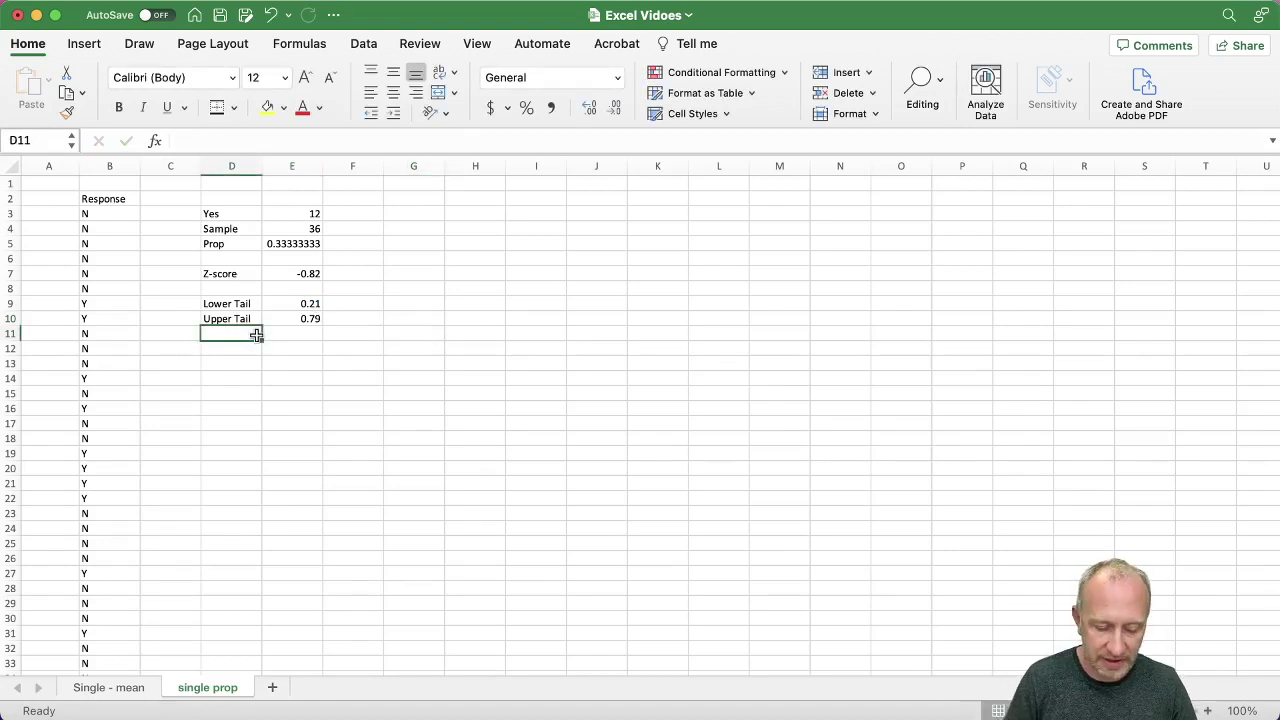
text(2)
key(BackSpace)
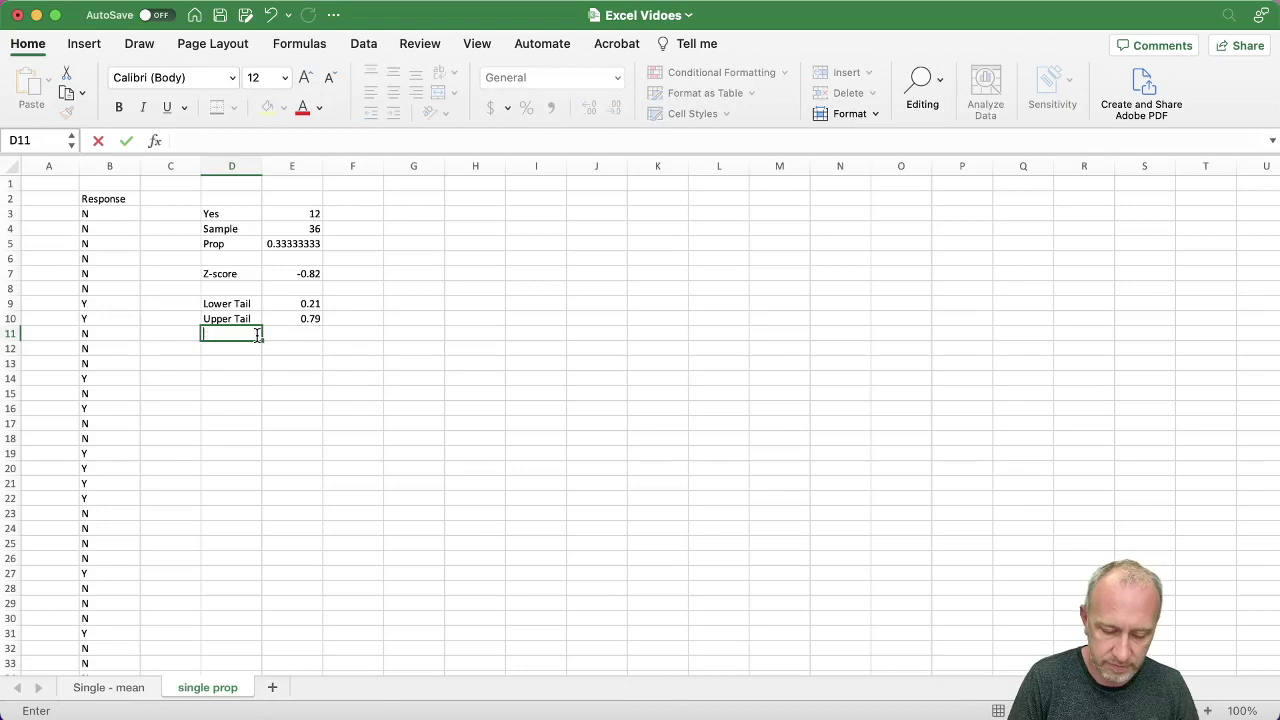
text(Two Tail)
key(Tab)
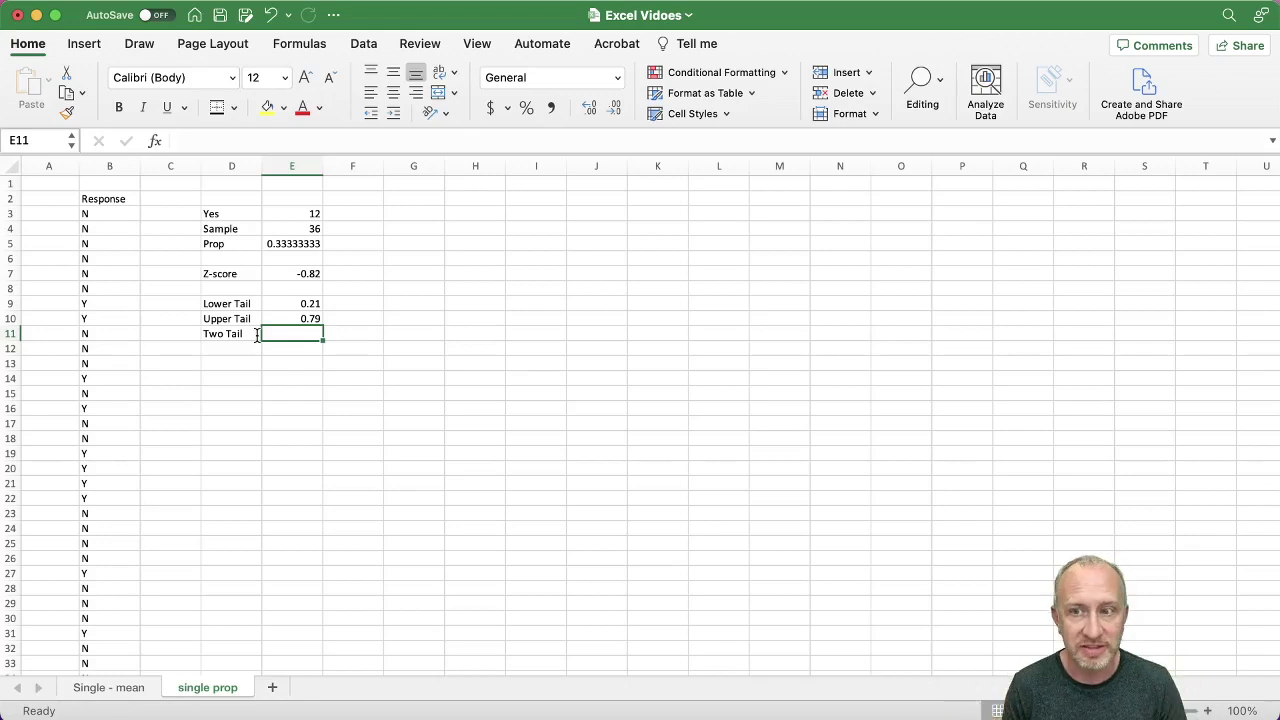
Step: Enter =2*E9 in E11 and reduce its decimals so the Two Tail p-value shows 0.41
text(=2*)
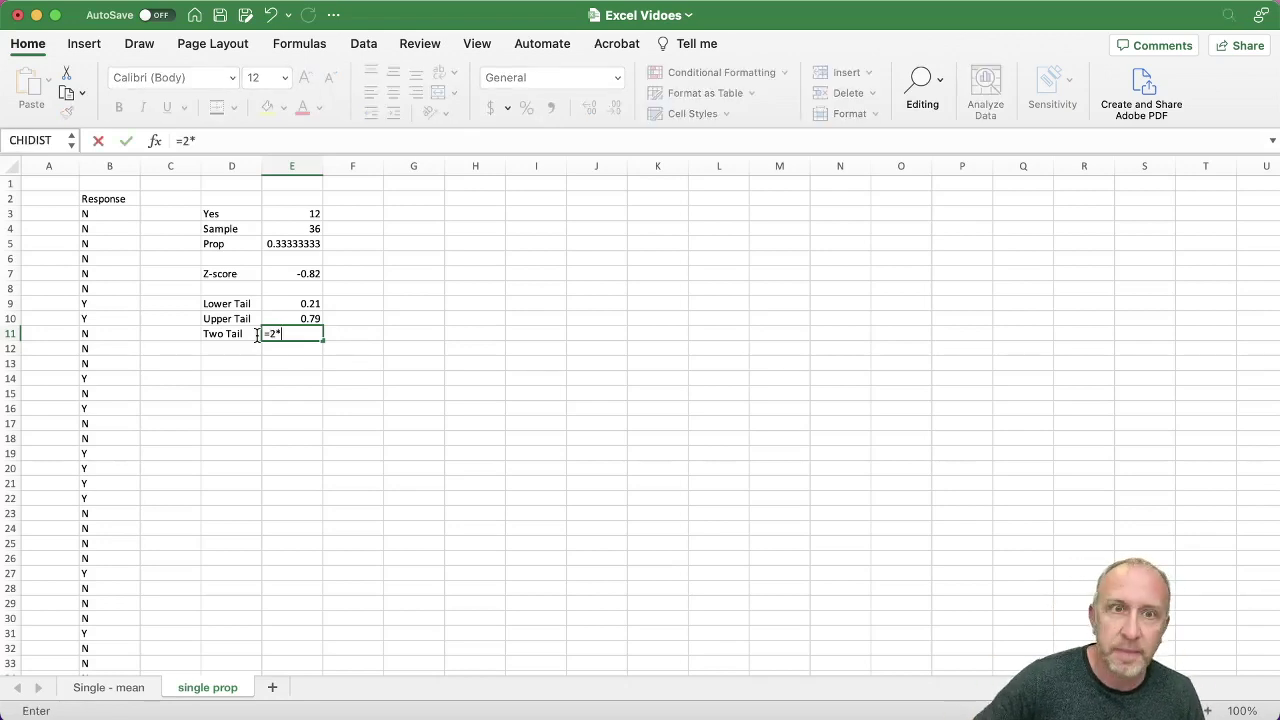
click(316, 304)
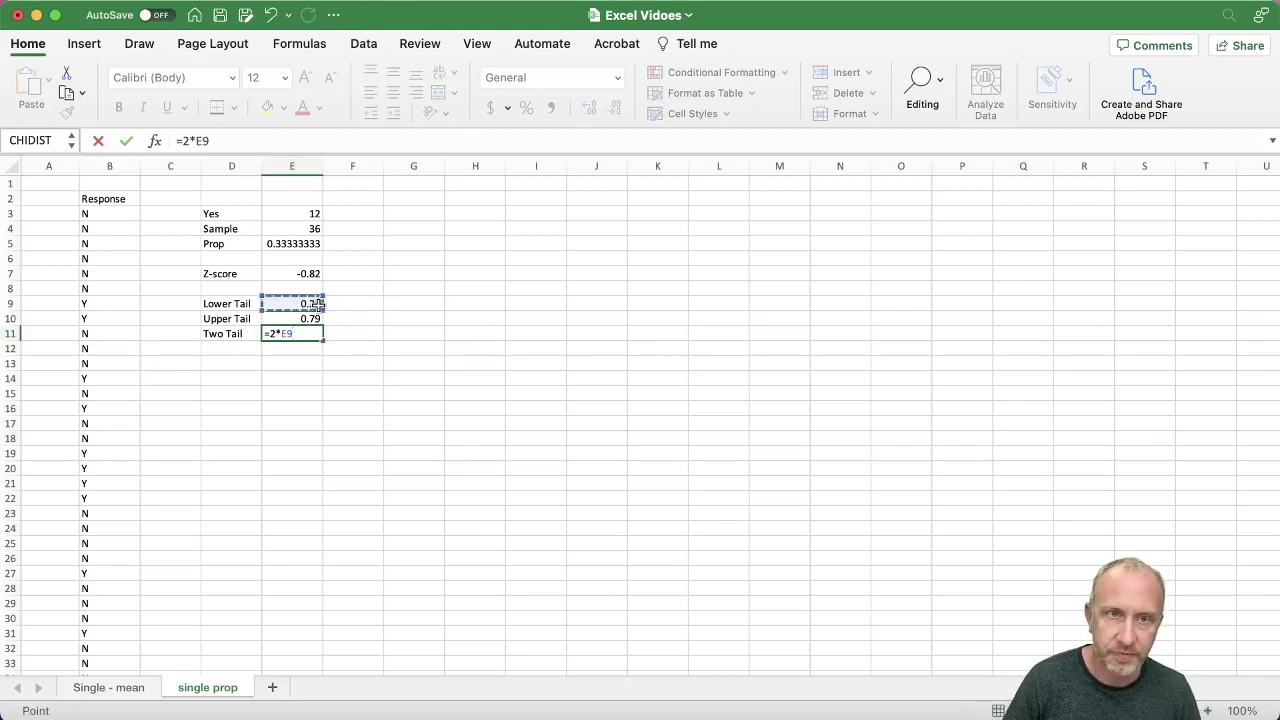
key(Return)
click(312, 334)
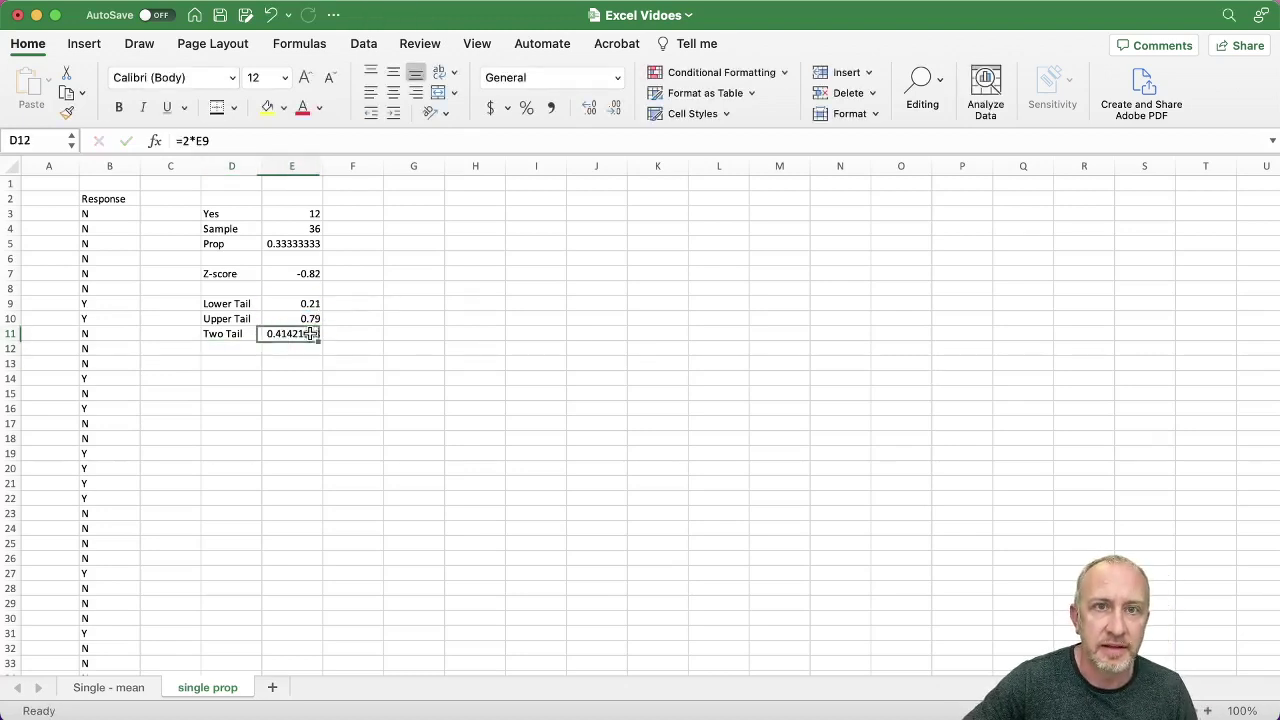
click(615, 107)
click(615, 107)
click(615, 107)
click(615, 107)
click(615, 107)
click(615, 107)
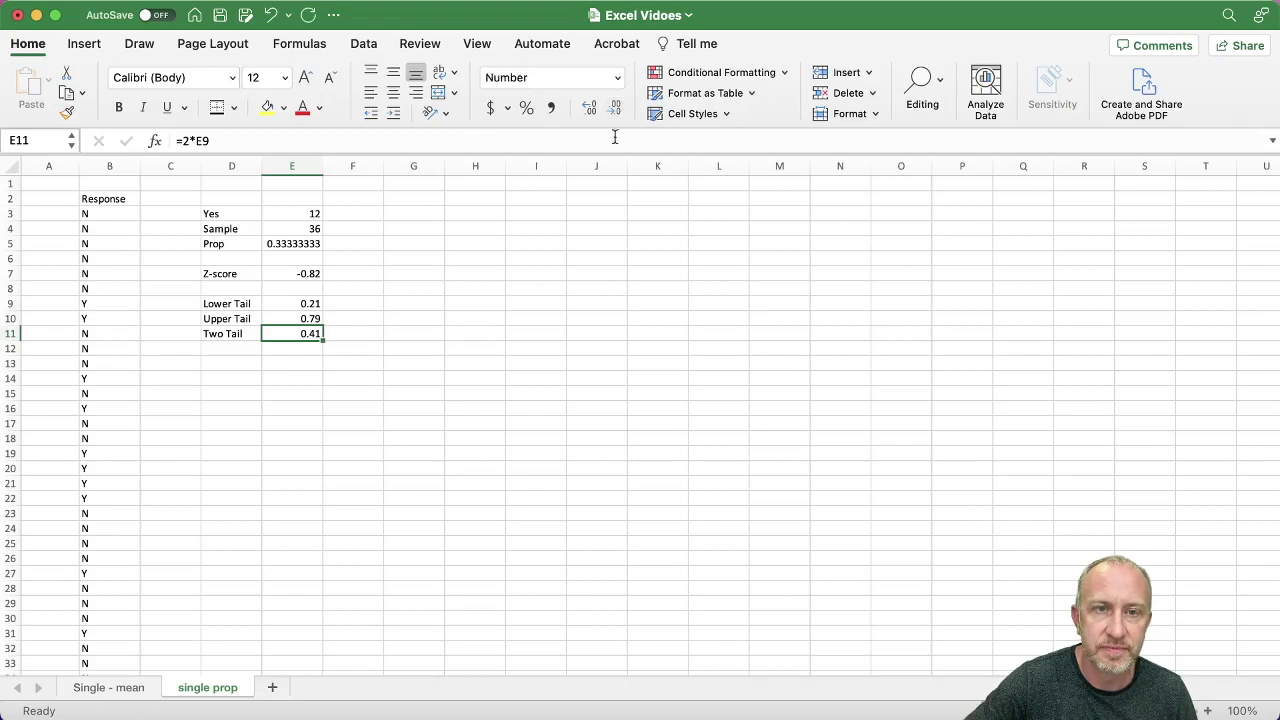
click(583, 263)
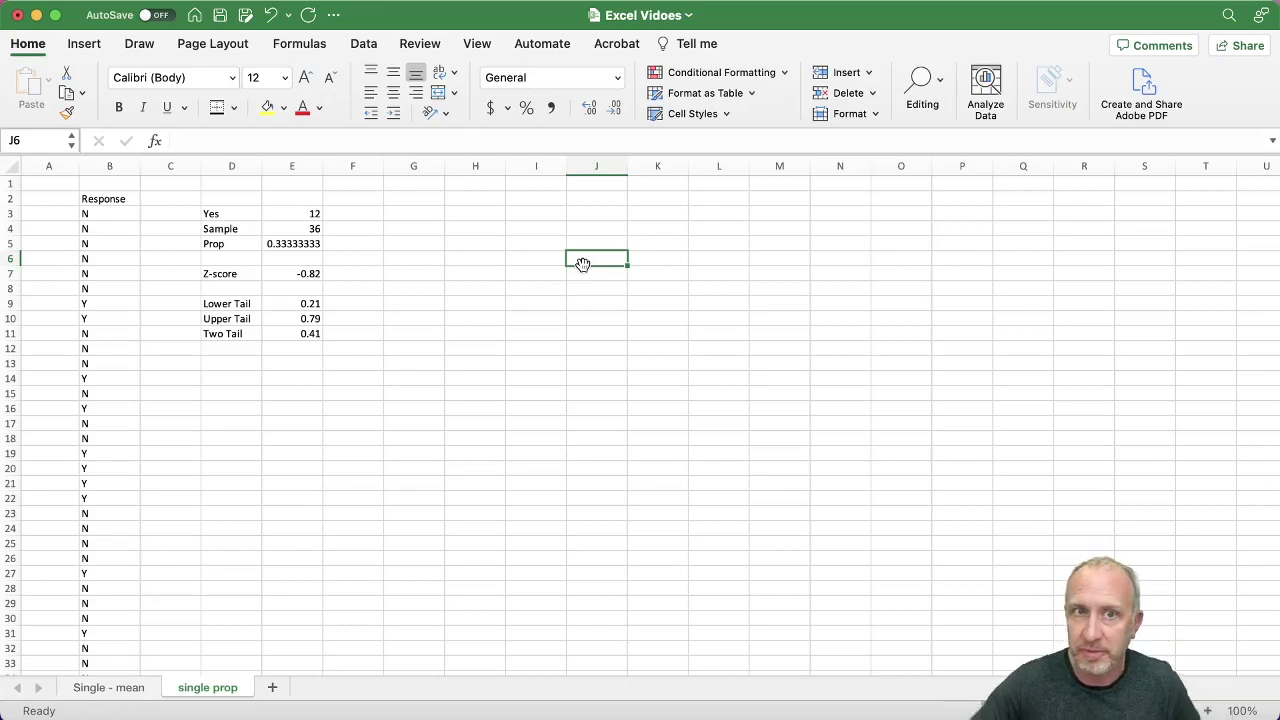
Step: Round the Prop value in E5 to two decimals, showing 0.33
click(293, 244)
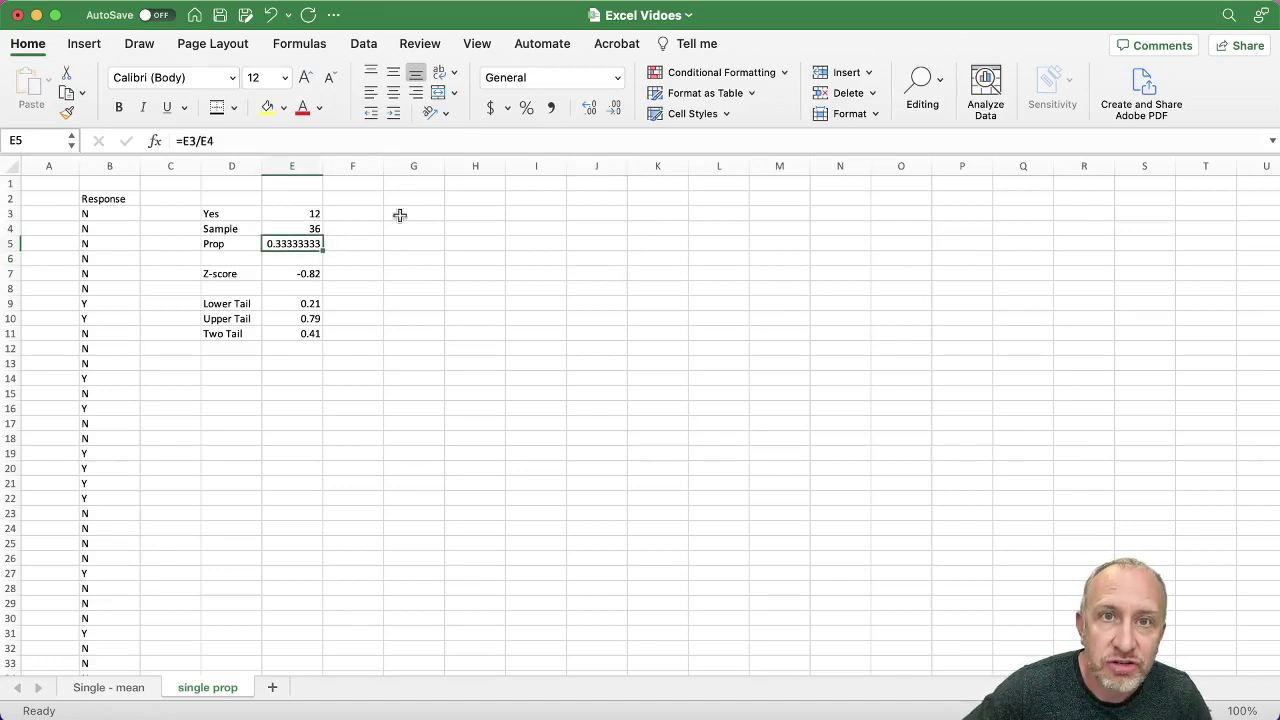
click(617, 110)
click(617, 110)
click(617, 110)
click(617, 110)
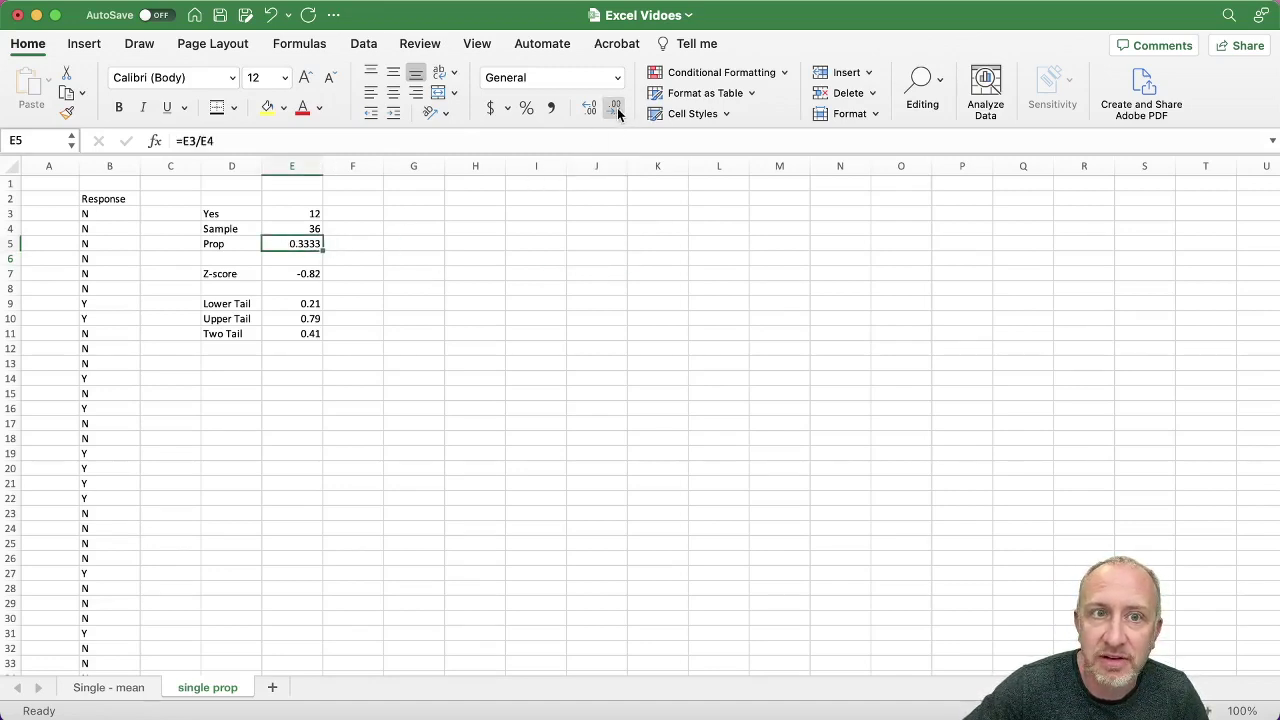
click(617, 110)
click(617, 110)
click(471, 274)
Step: Show E7's z-score formula and check it against the handwritten Z formula in the Single Pop Proportion notes
click(309, 277)
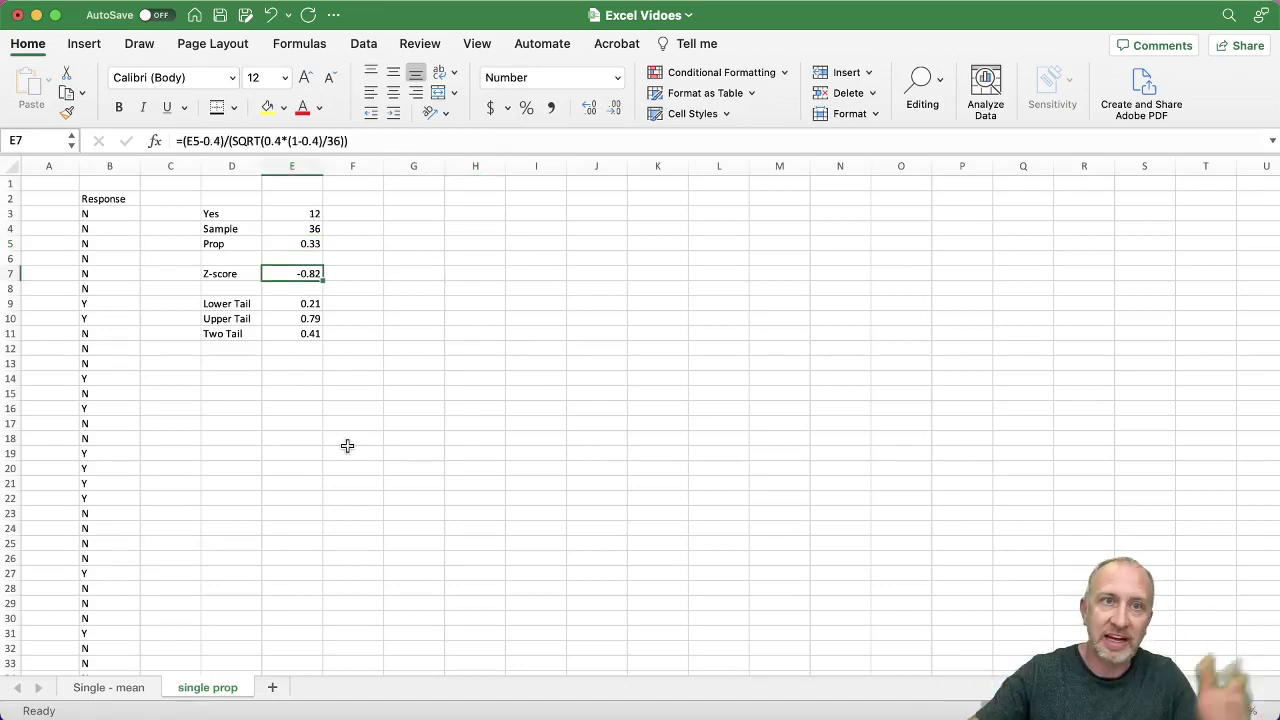
click(382, 141)
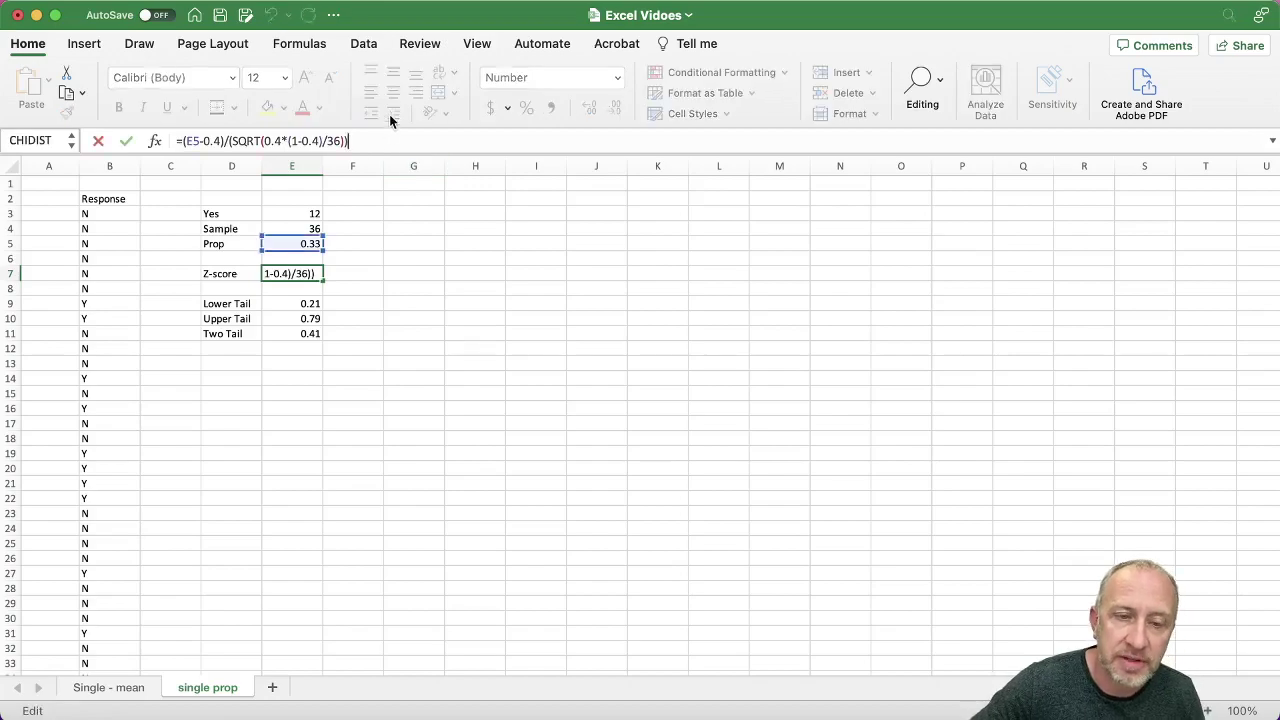
key(ctrl+Up)
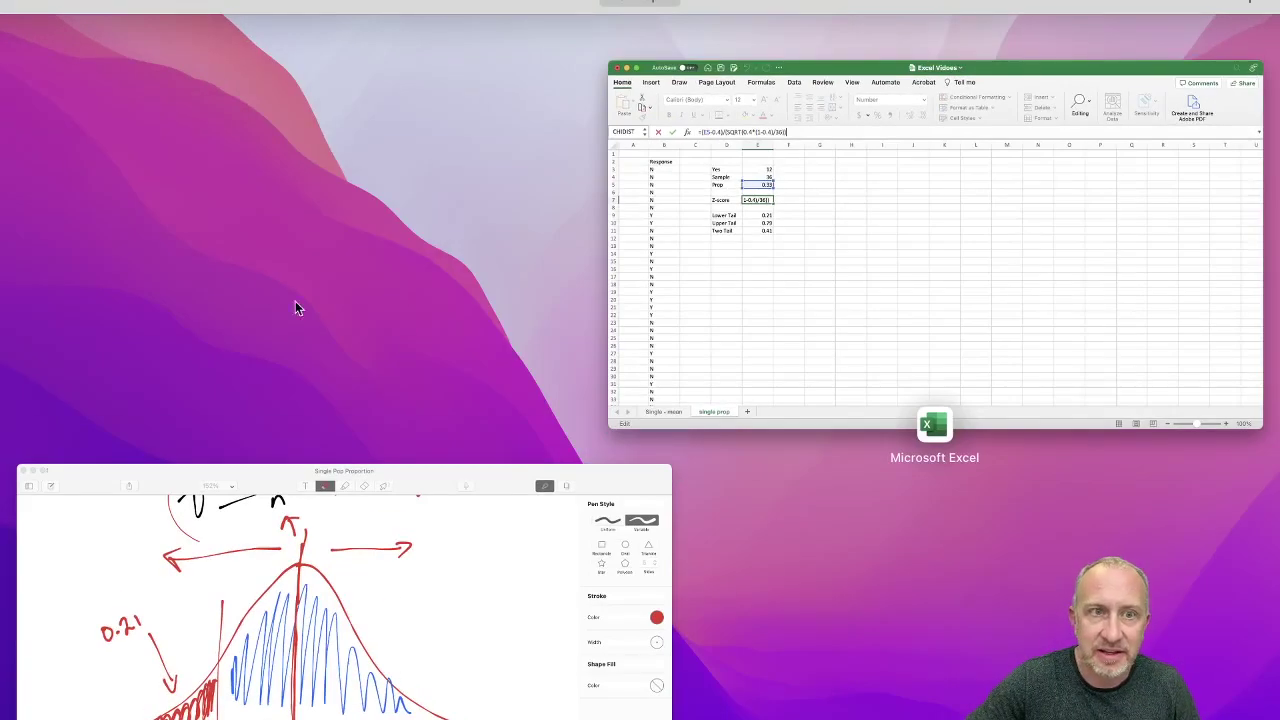
click(197, 645)
scroll(313, 414, up, 10)
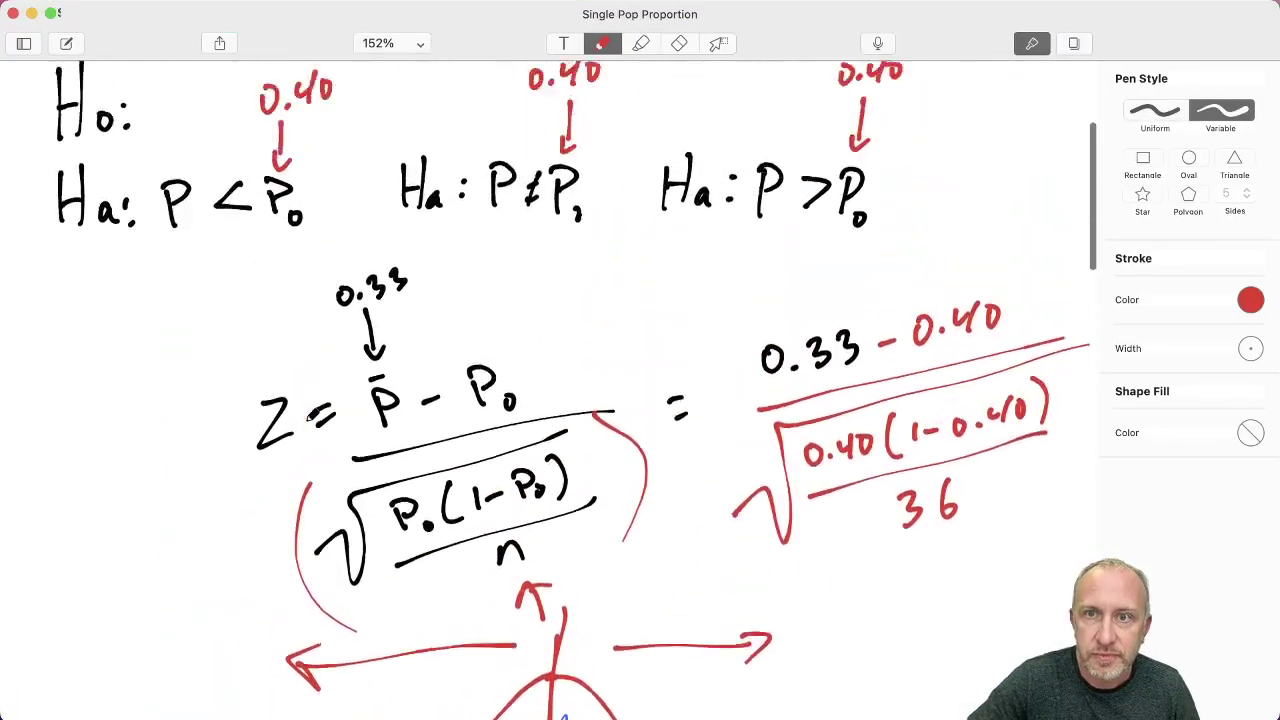
scroll(313, 414, down, 2)
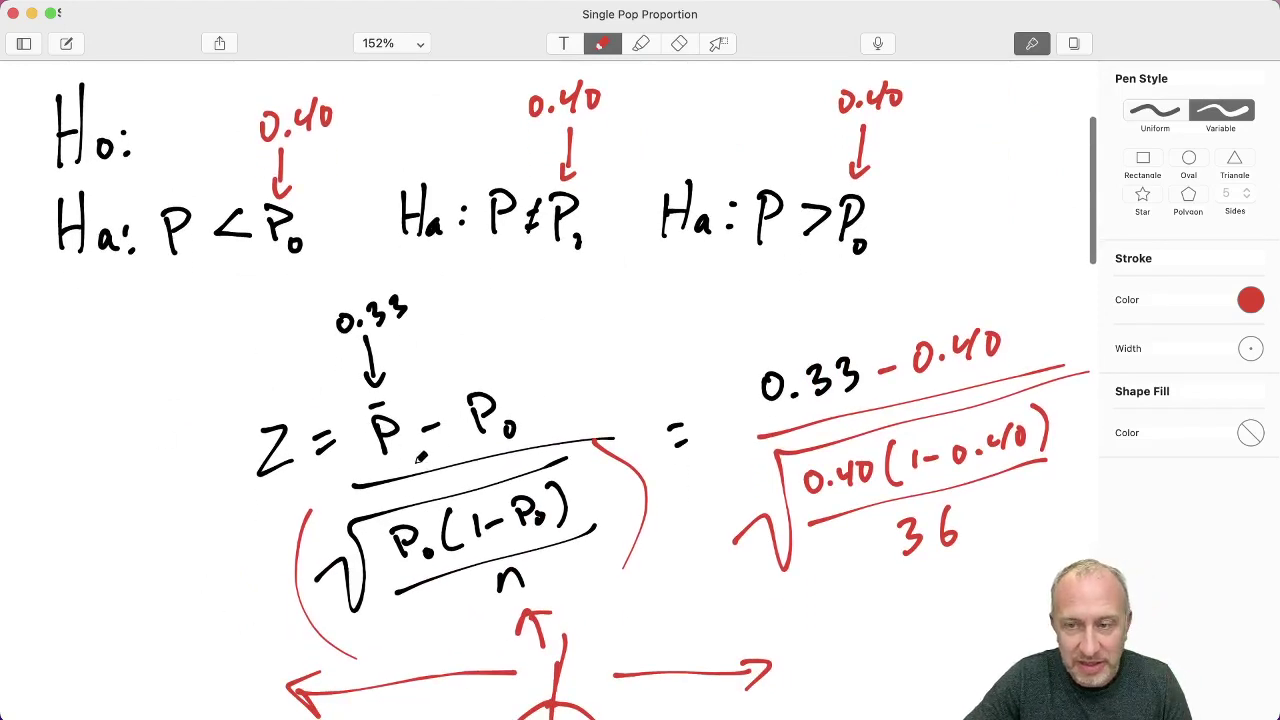
Step: Return to the full-screen Excel sheet and leave the -0.82 z-score formula in E7 unchanged
key(ctrl+Up)
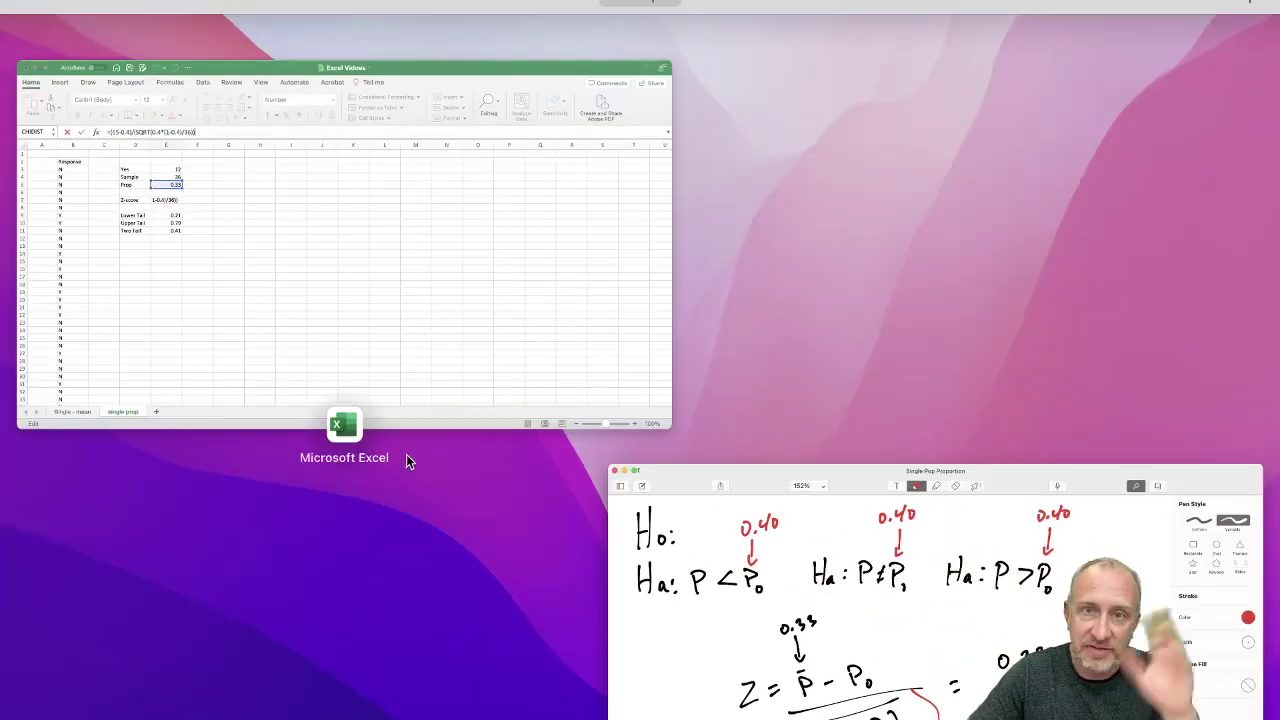
click(498, 374)
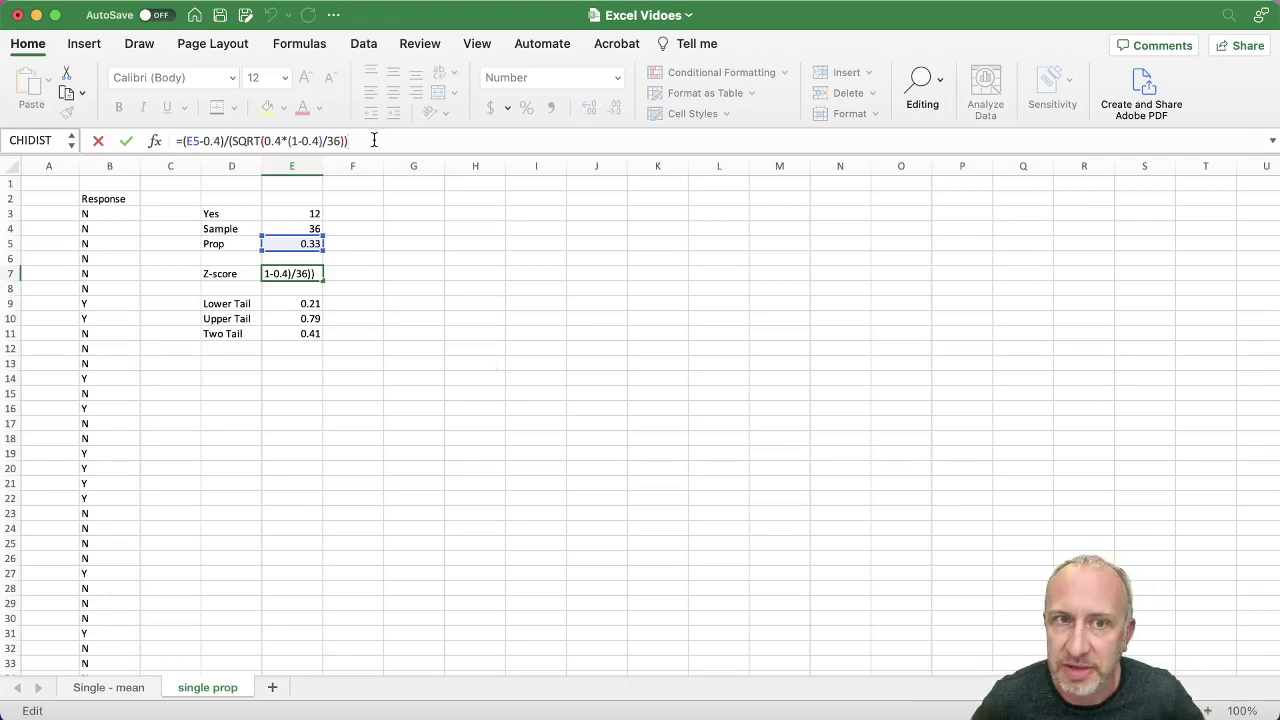
click(352, 303)
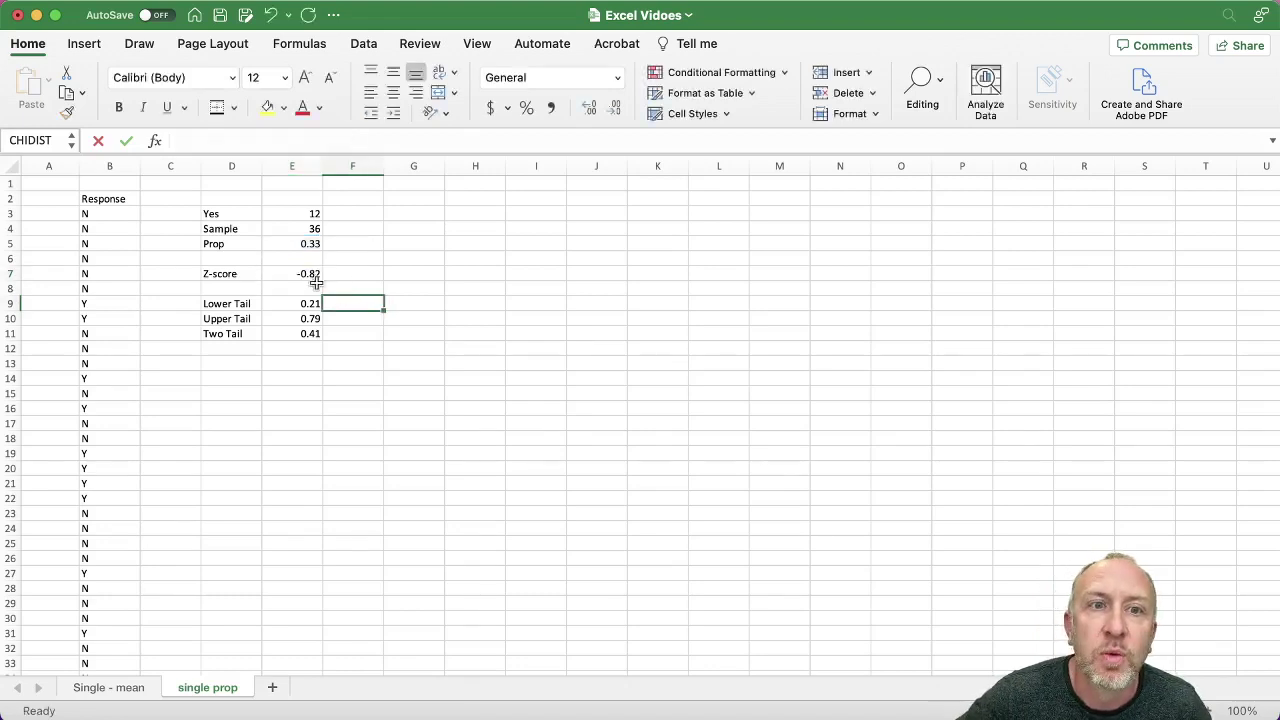
click(306, 275)
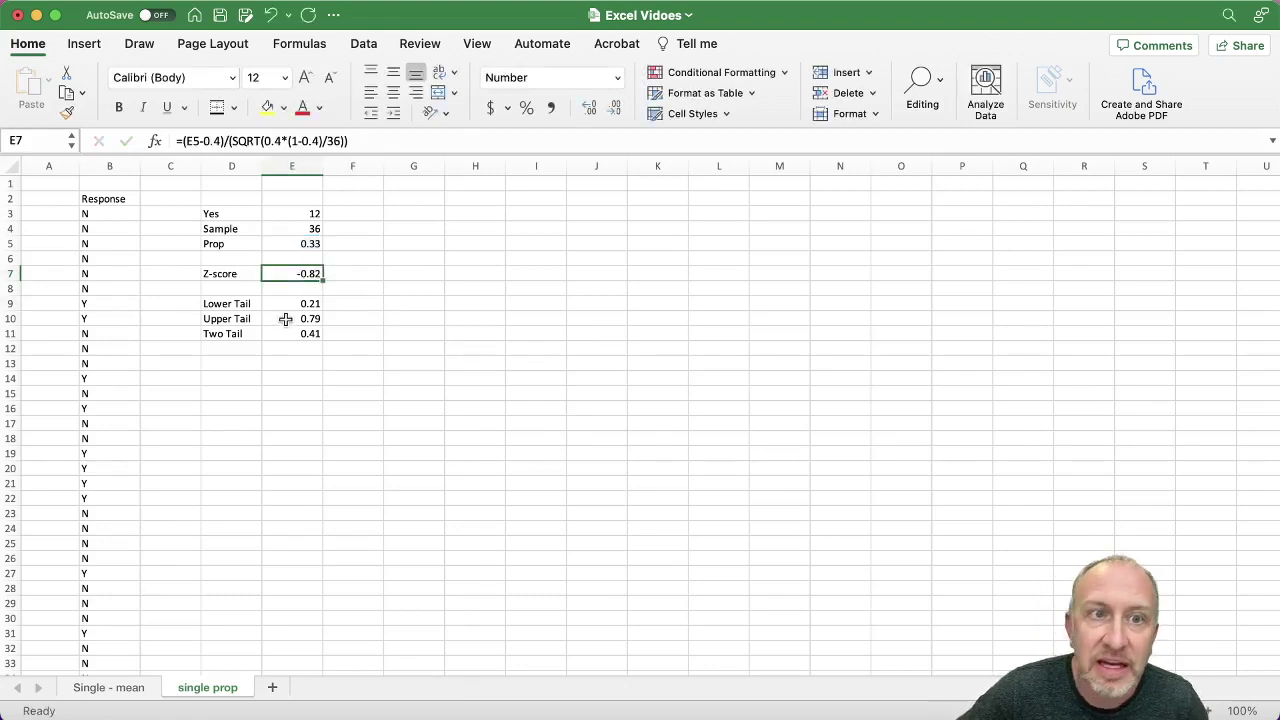
Step: Check the formulas behind Lower Tail 0.21, Upper Tail 0.79 and Two Tail 0.41 in E9:E11
drag(294, 303, 288, 334)
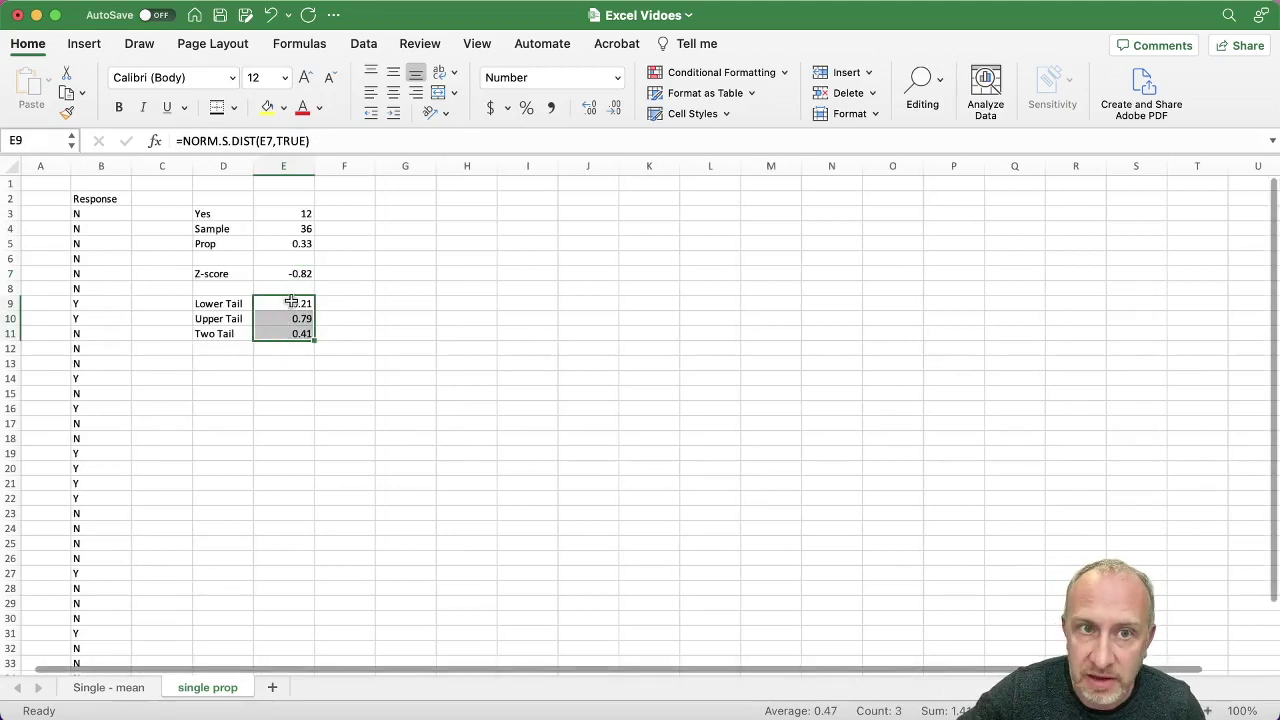
click(289, 304)
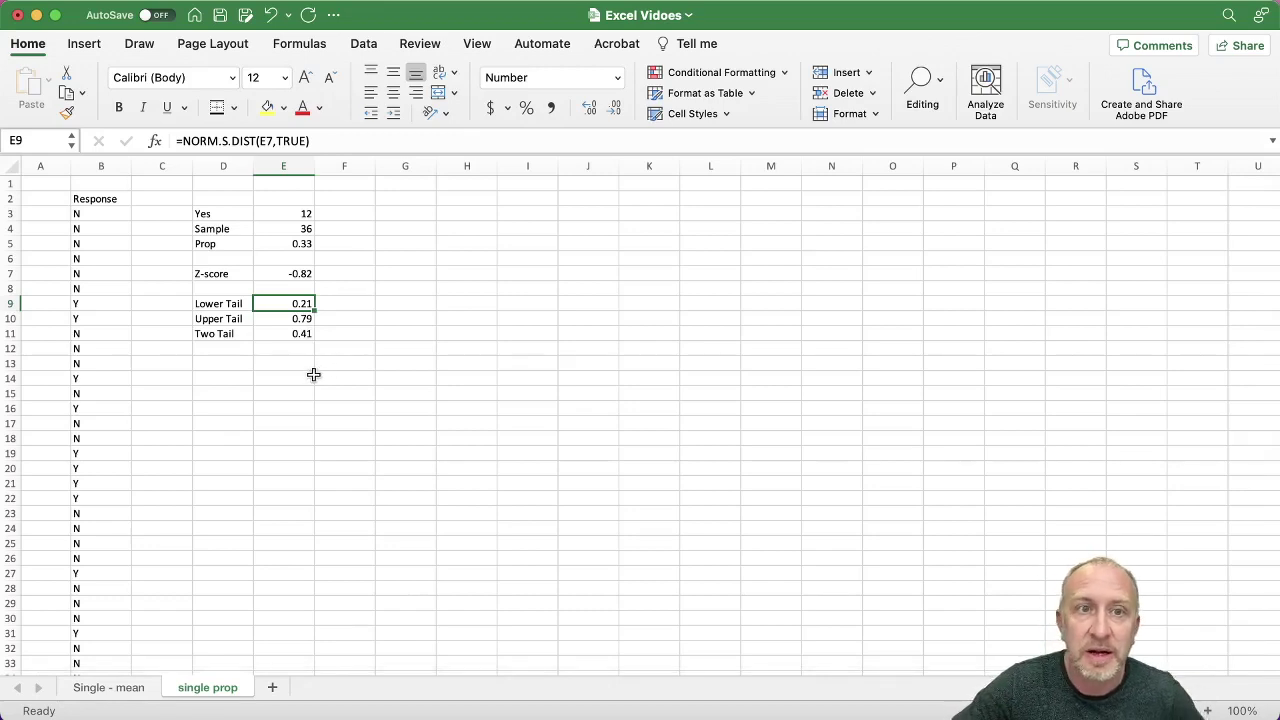
click(305, 318)
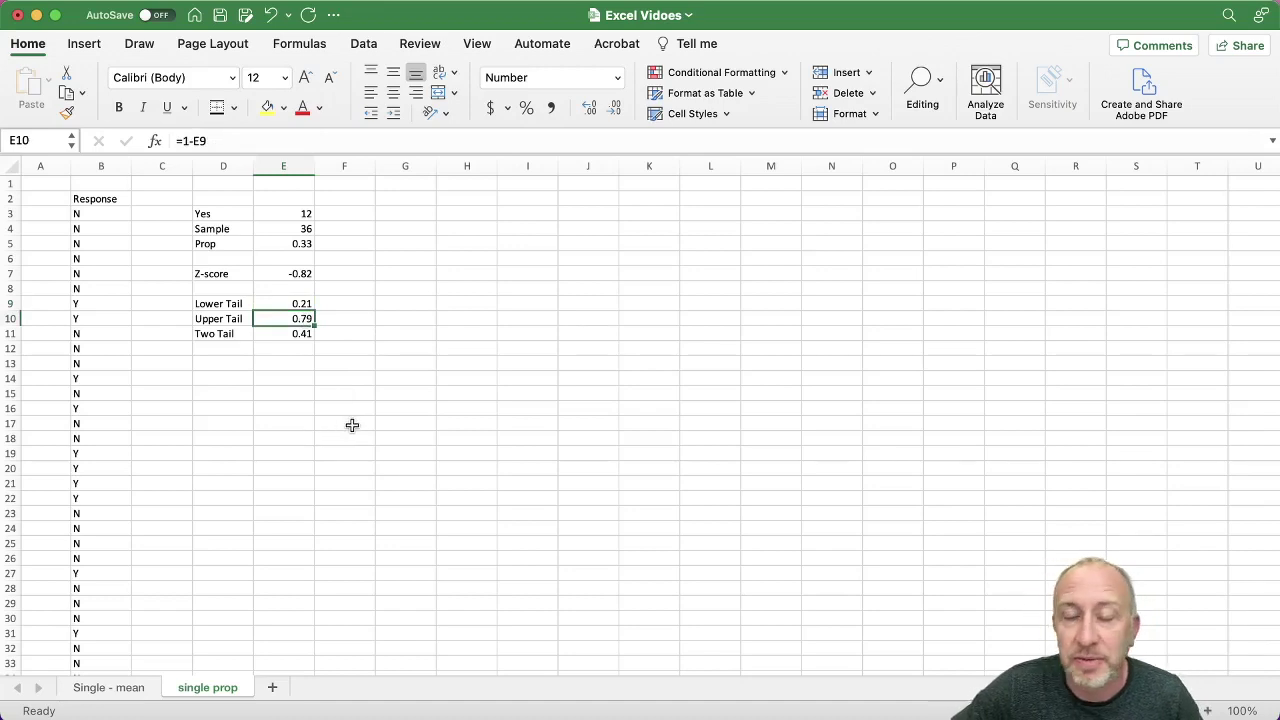
click(300, 334)
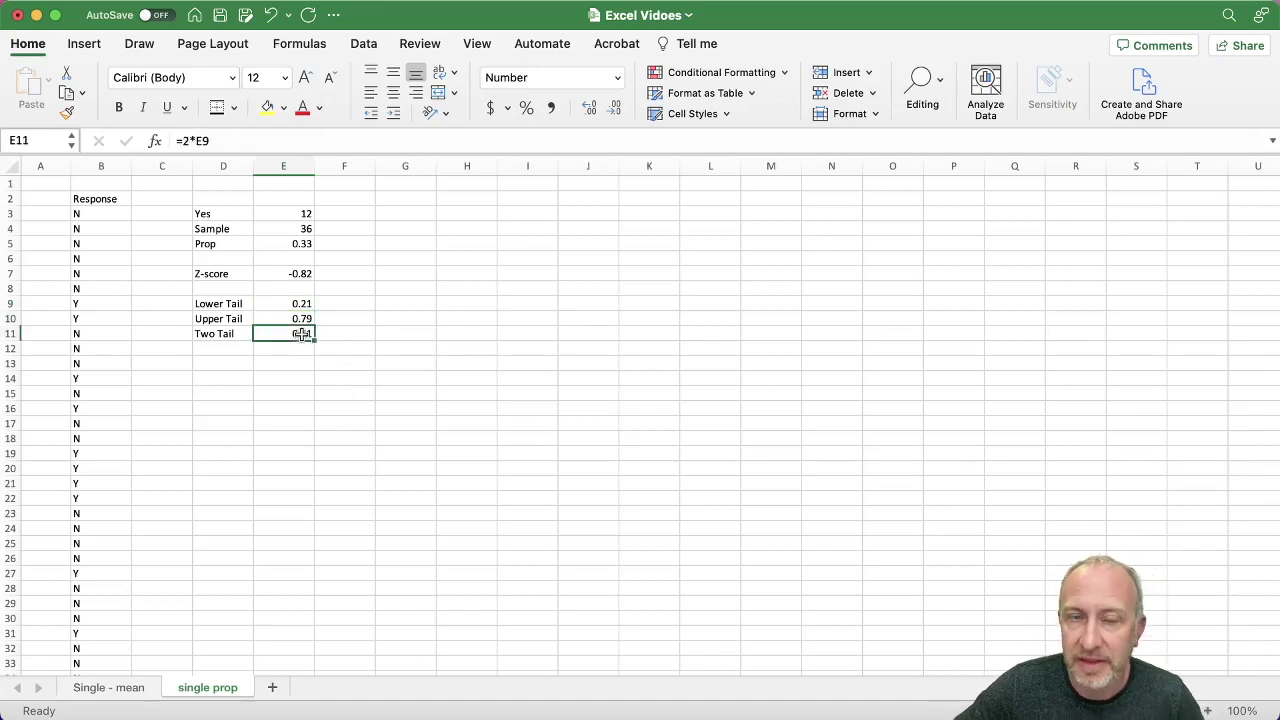